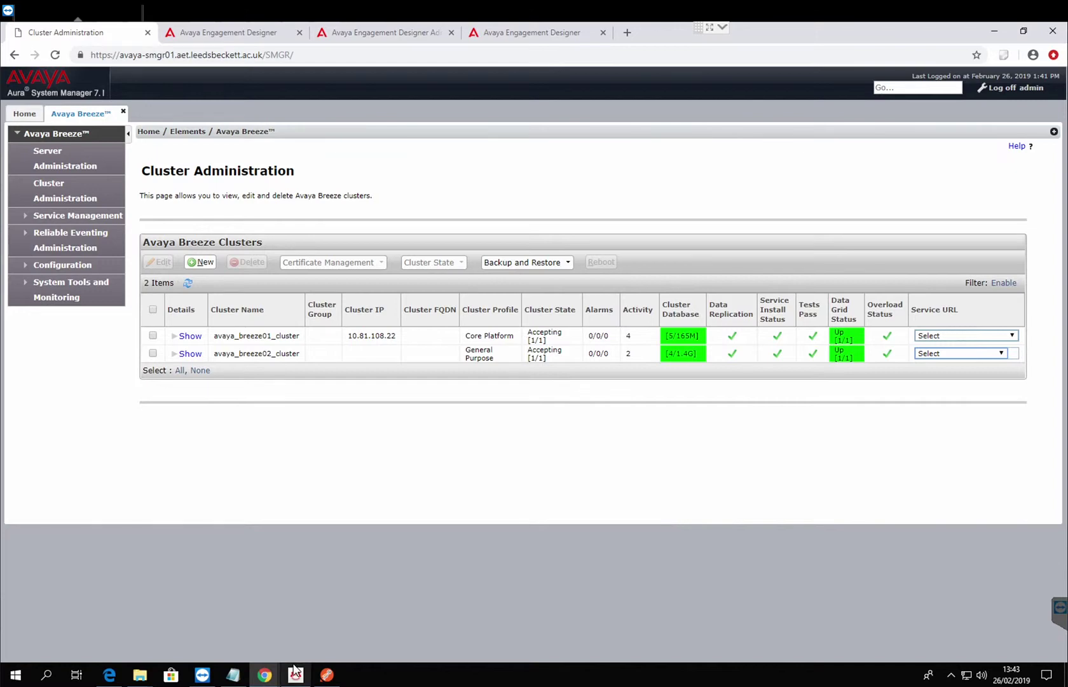
From the Cluster Administration page, show thumbnails of the open Chrome windows.
click(265, 674)
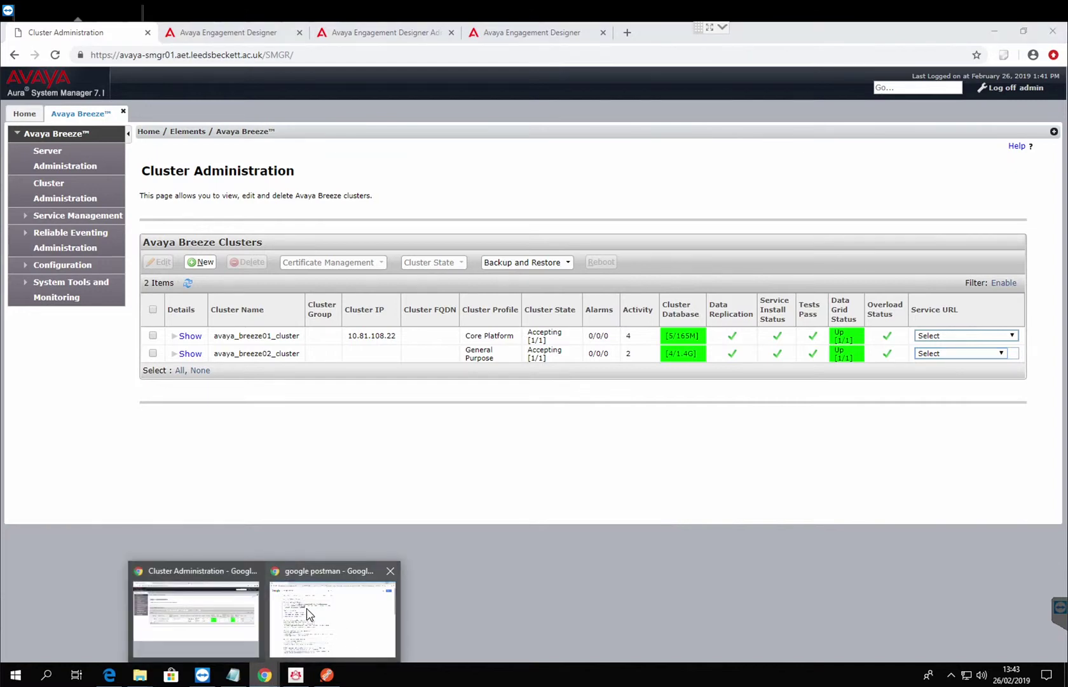
View the Postman page in the Chrome Web Store, then minimize that window.
click(307, 610)
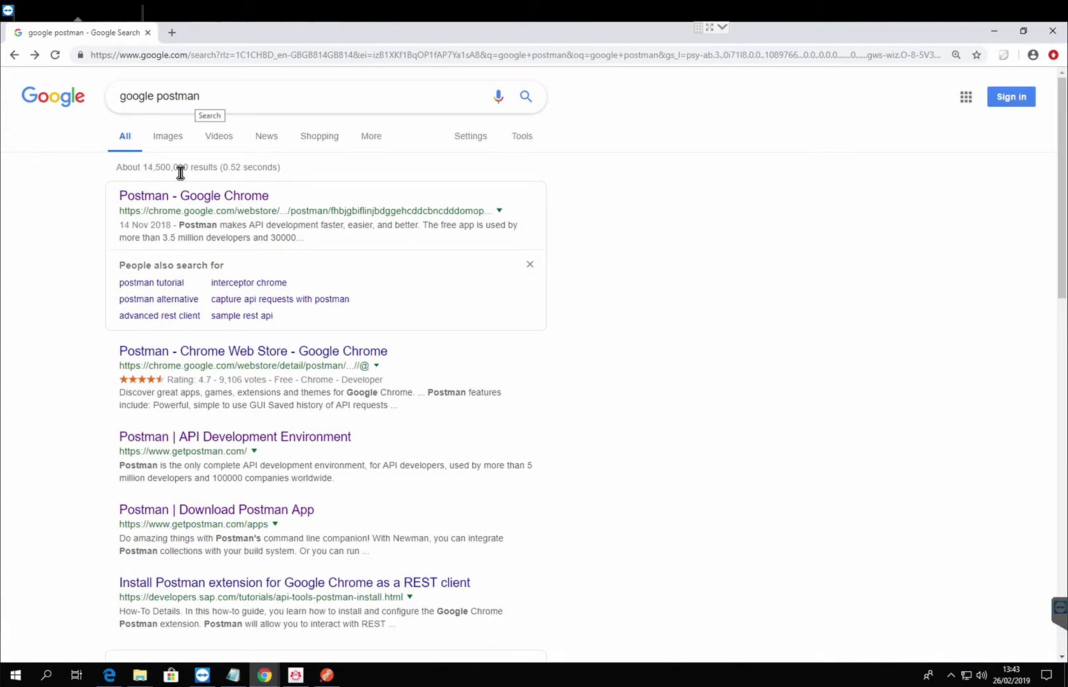
click(194, 197)
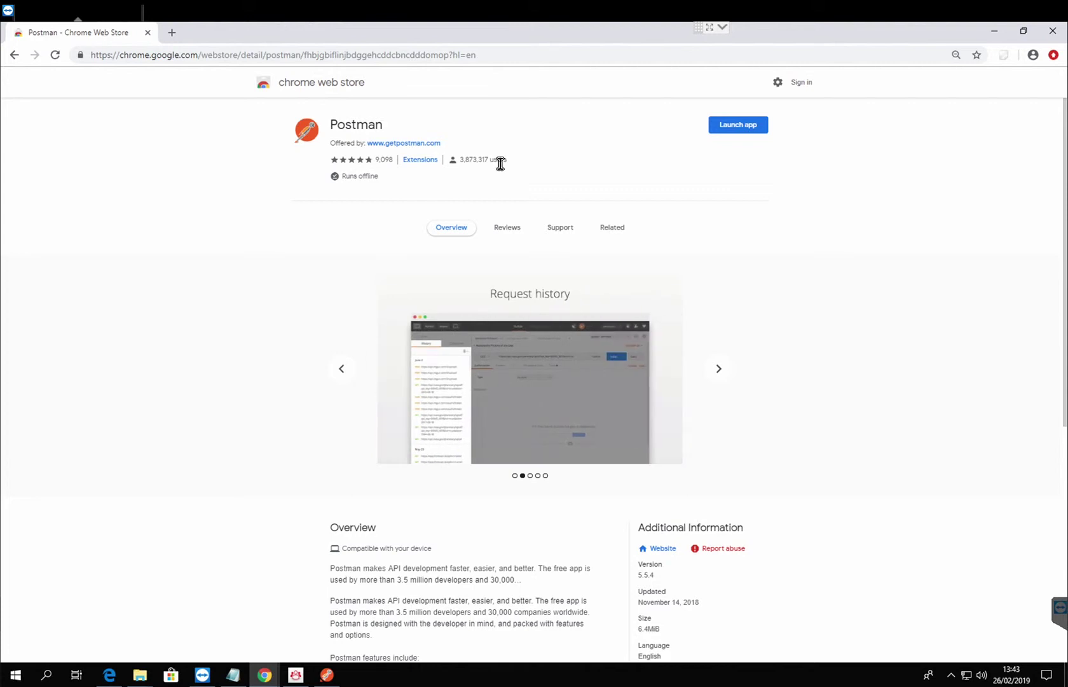
click(996, 33)
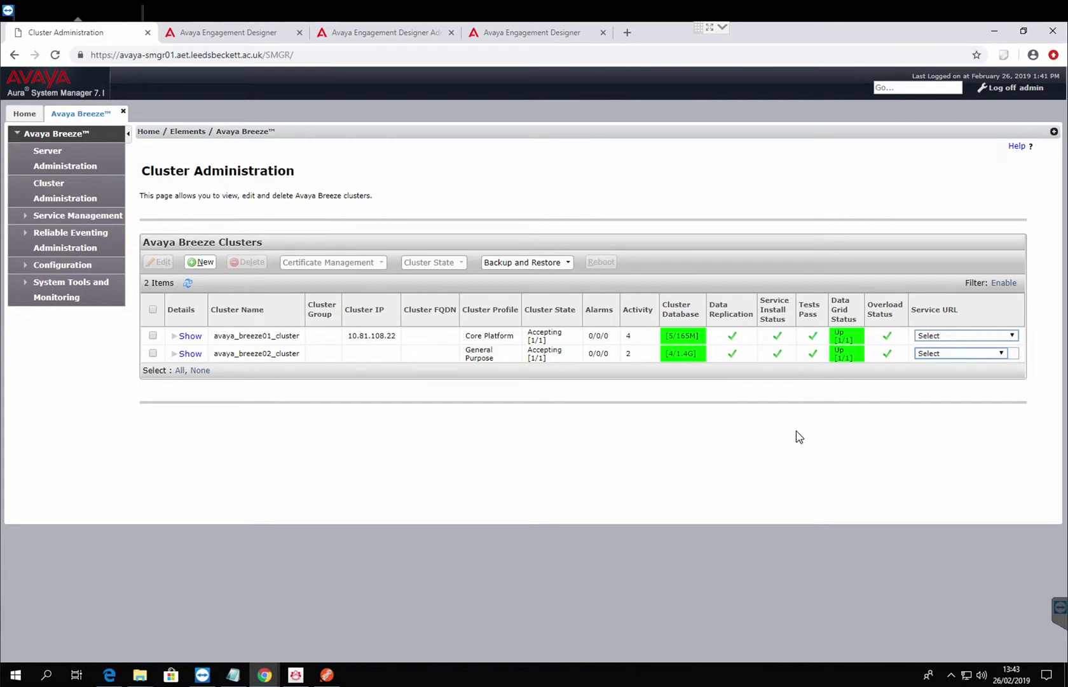
Launch Postman and review the HTTP method list, leaving the new request on GET.
click(327, 675)
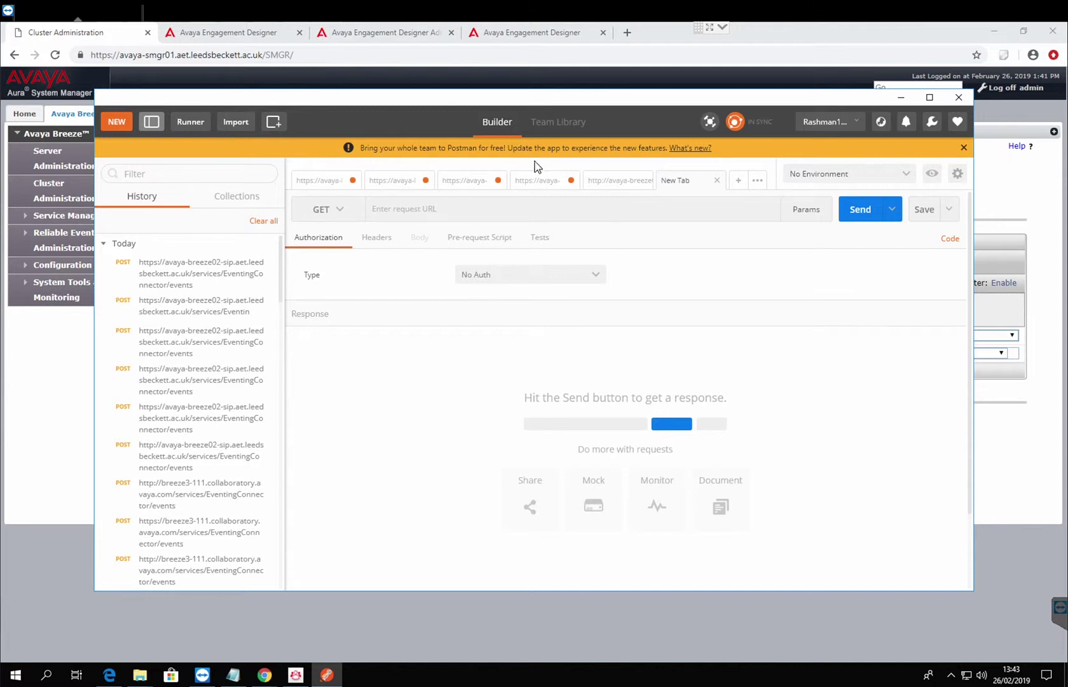
click(346, 218)
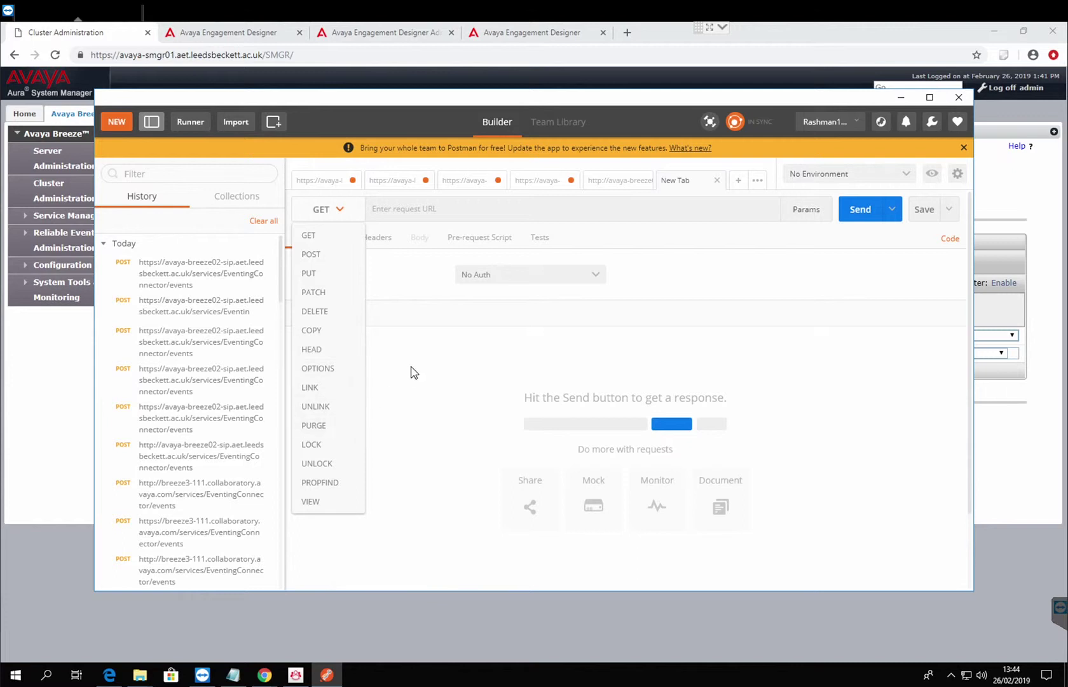
click(499, 336)
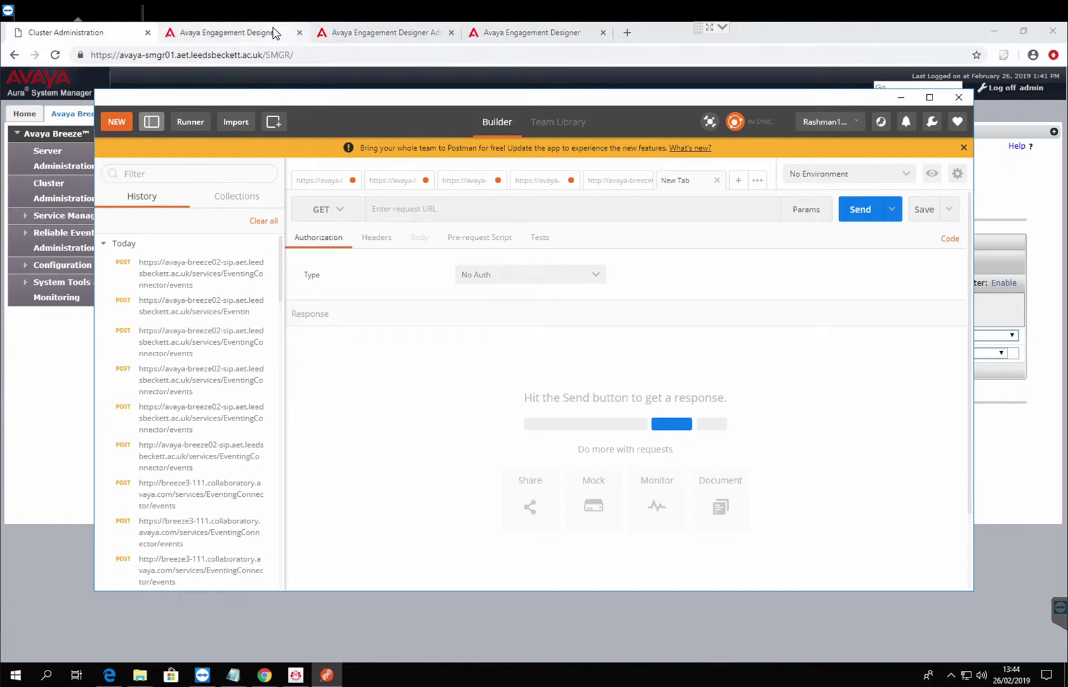
Review the Start node's existing event families, then return to the Administration Console's Event Catalog.
click(350, 35)
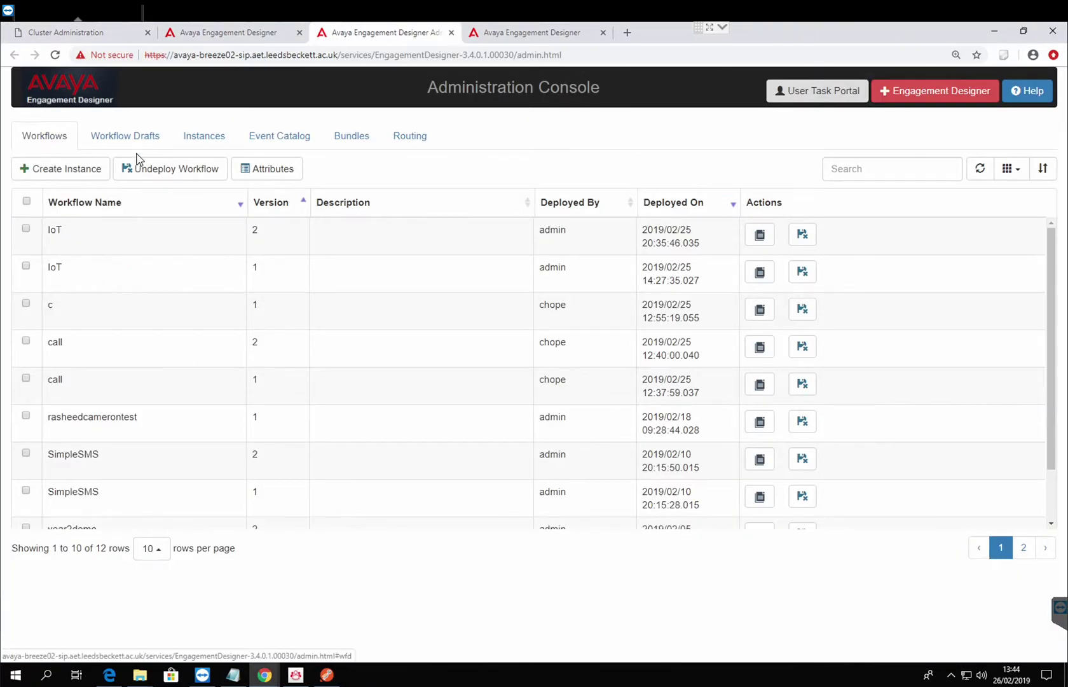
click(265, 141)
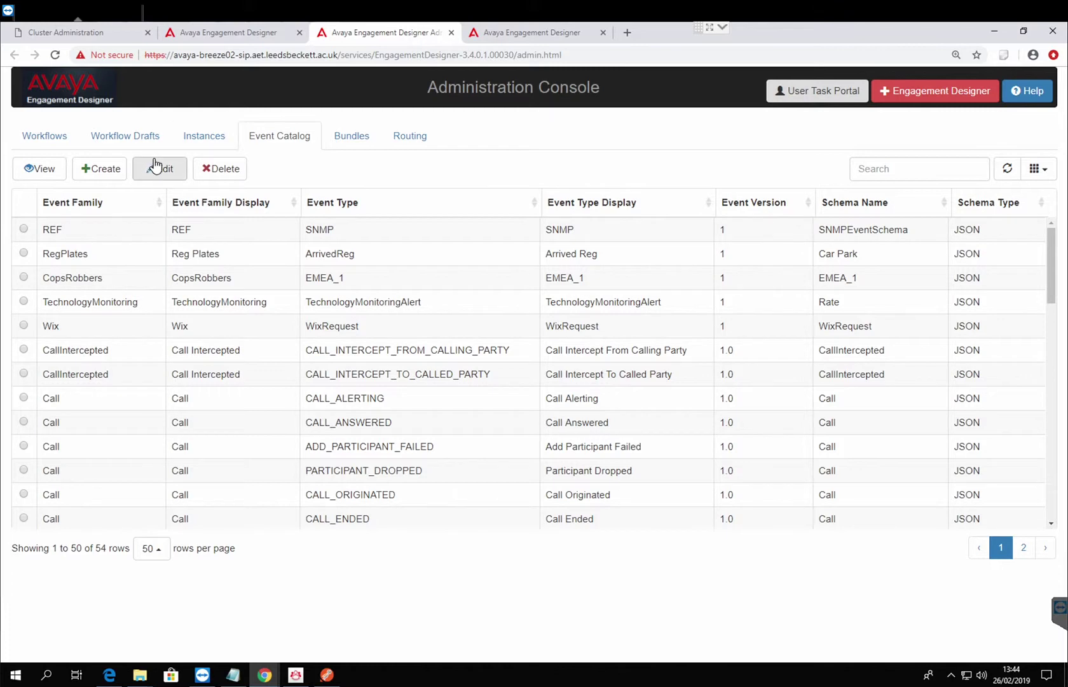
click(248, 38)
click(229, 200)
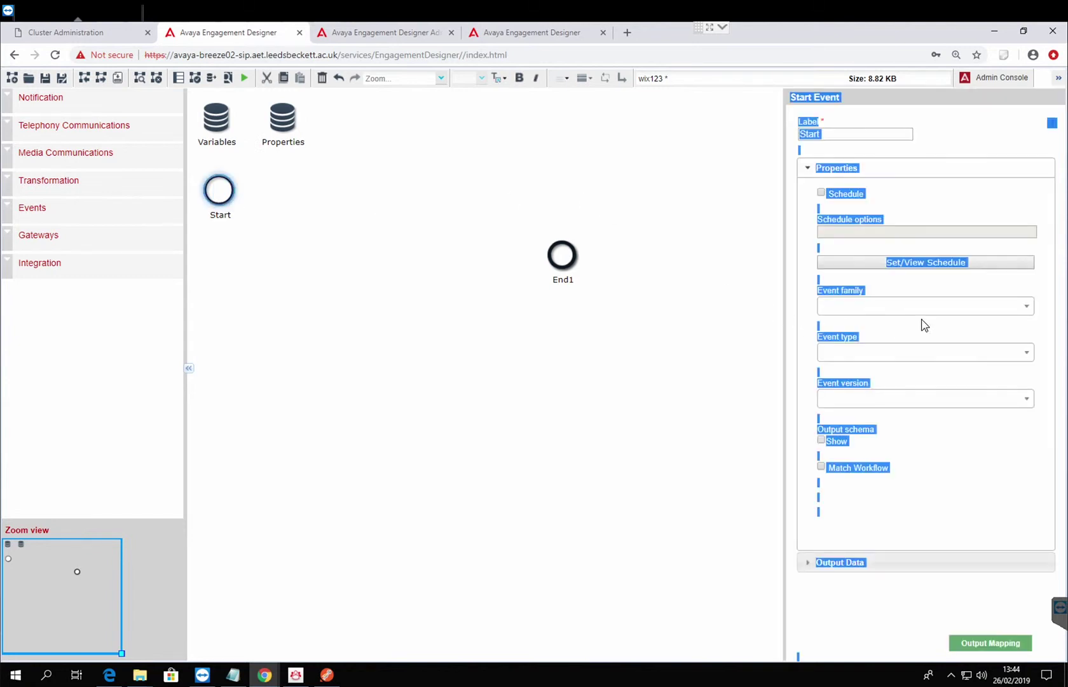
click(932, 309)
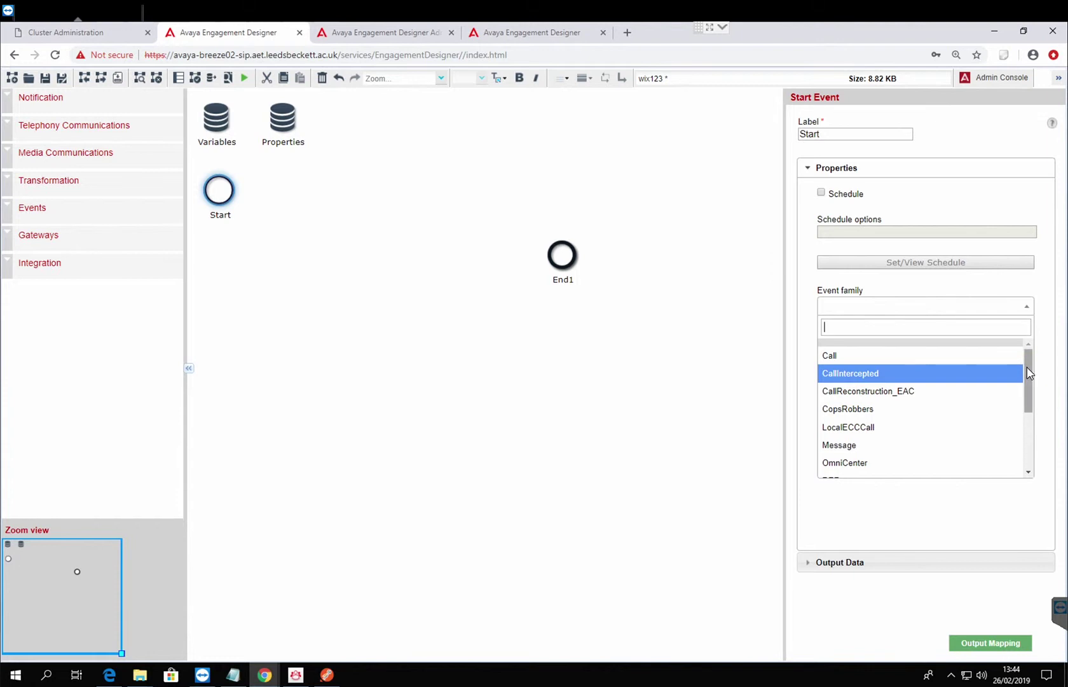
drag(1026, 368, 1035, 436)
scroll(1023, 390, up, 5)
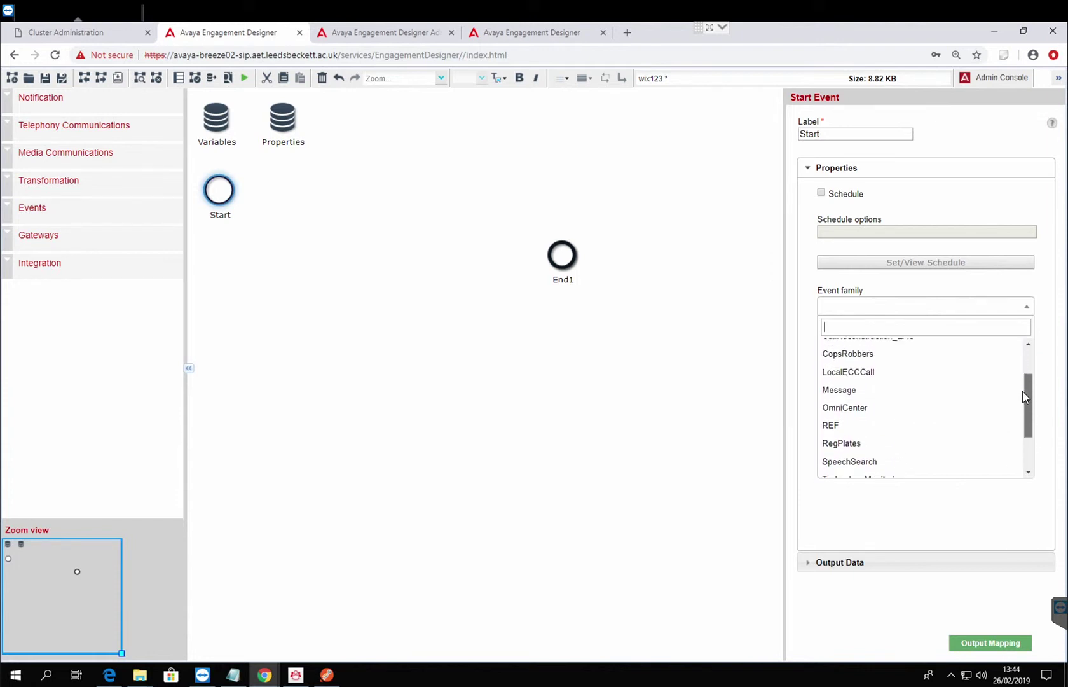
click(551, 385)
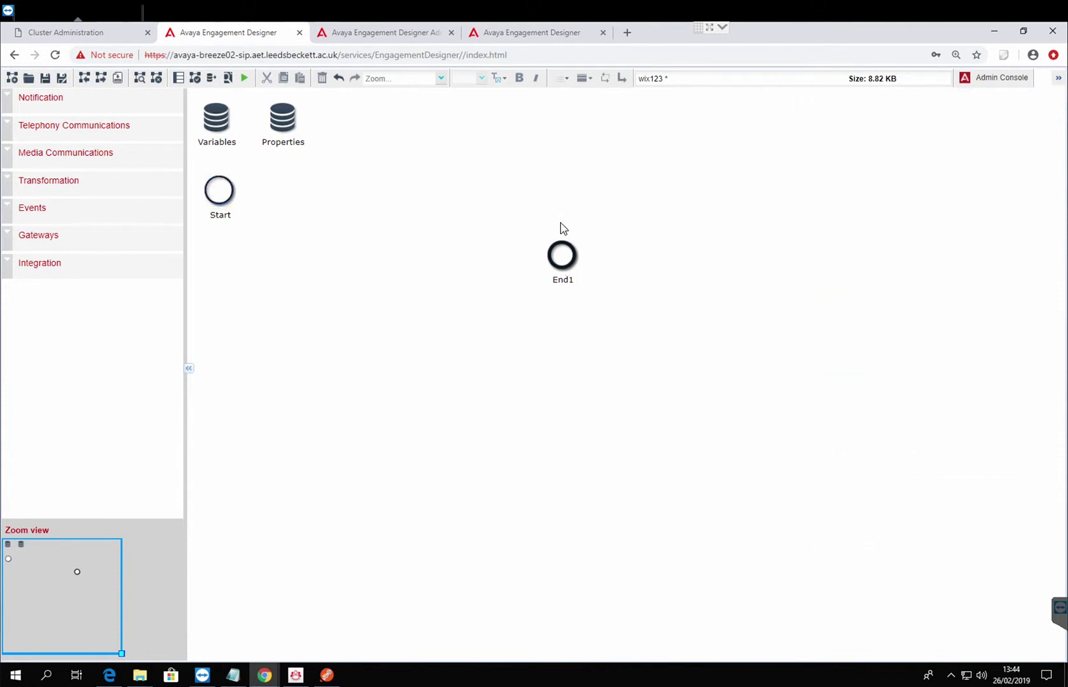
click(424, 33)
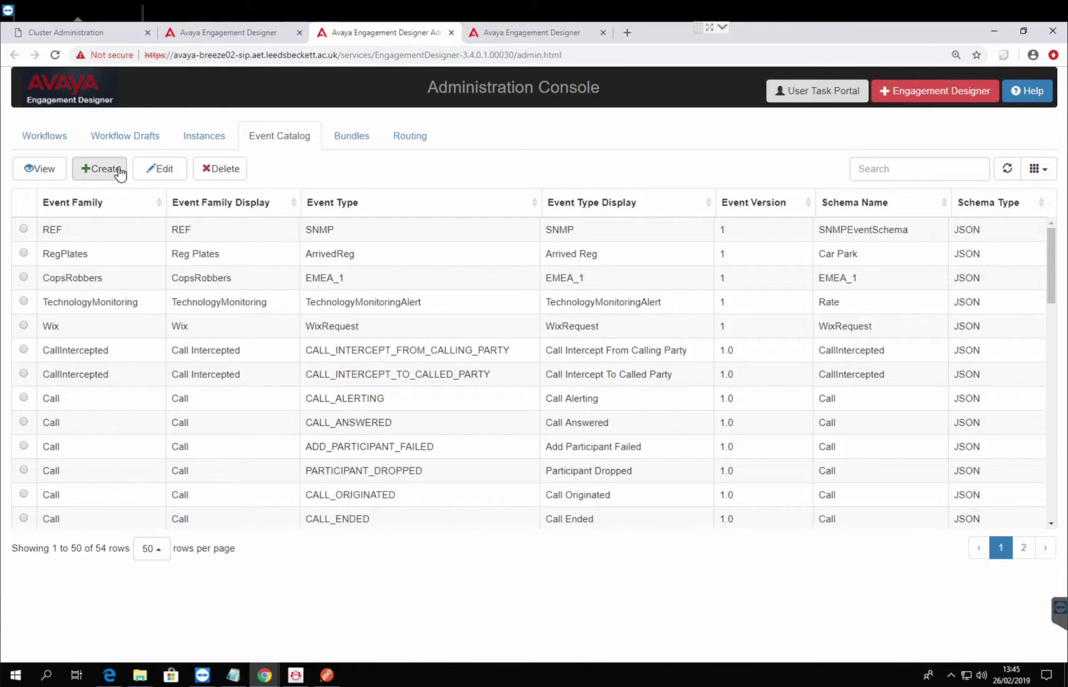
Create a new catalog event with family and family display name LeedsU.
click(119, 170)
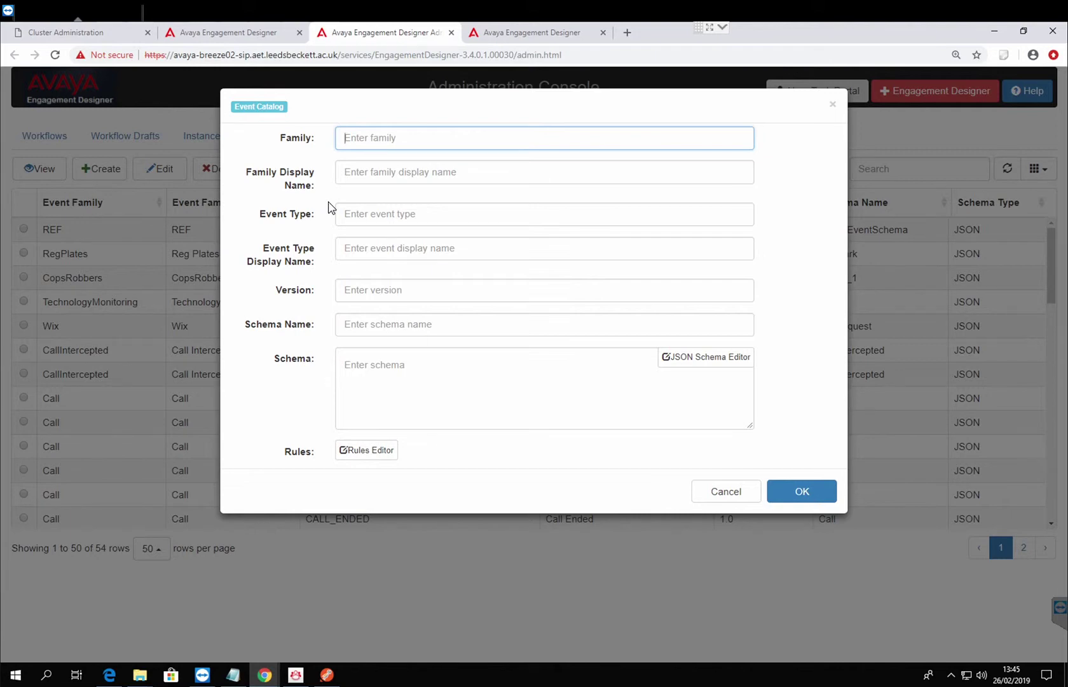
text(l)
key(BackSpace)
text(l)
key(BackSpace)
text(l)
key(BackSpace)
text(LeedsU)
drag(406, 143, 245, 130)
key(ctrl+c)
click(384, 181)
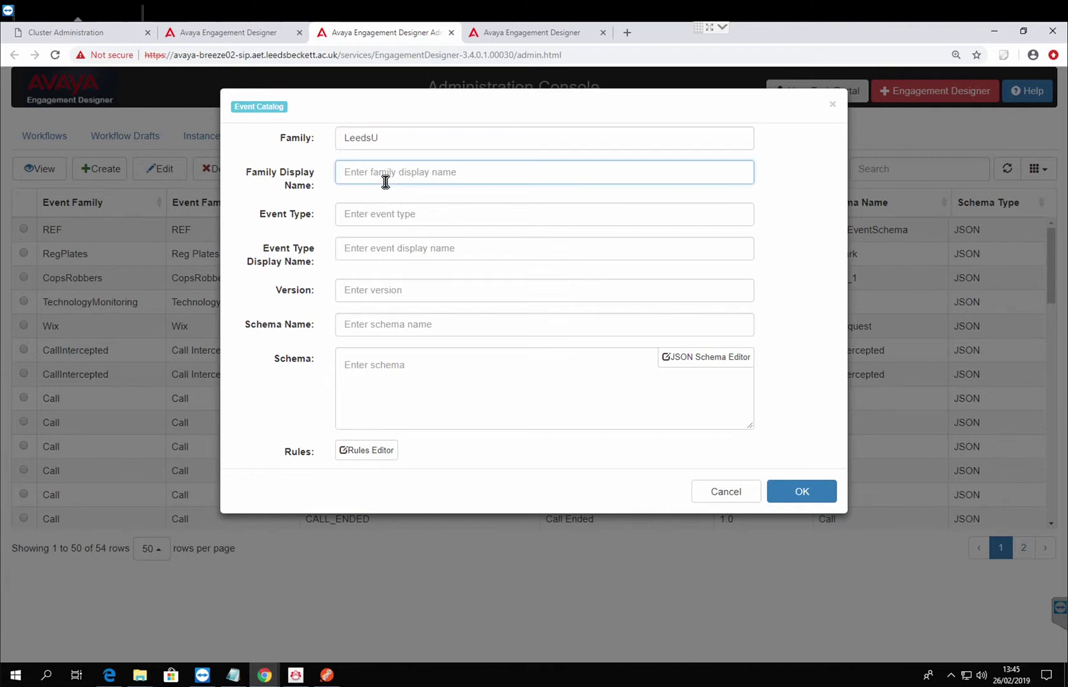
key(ctrl+v)
Set event type and display name StudentData, version 1, schema name StudentData3rdyear.
click(385, 222)
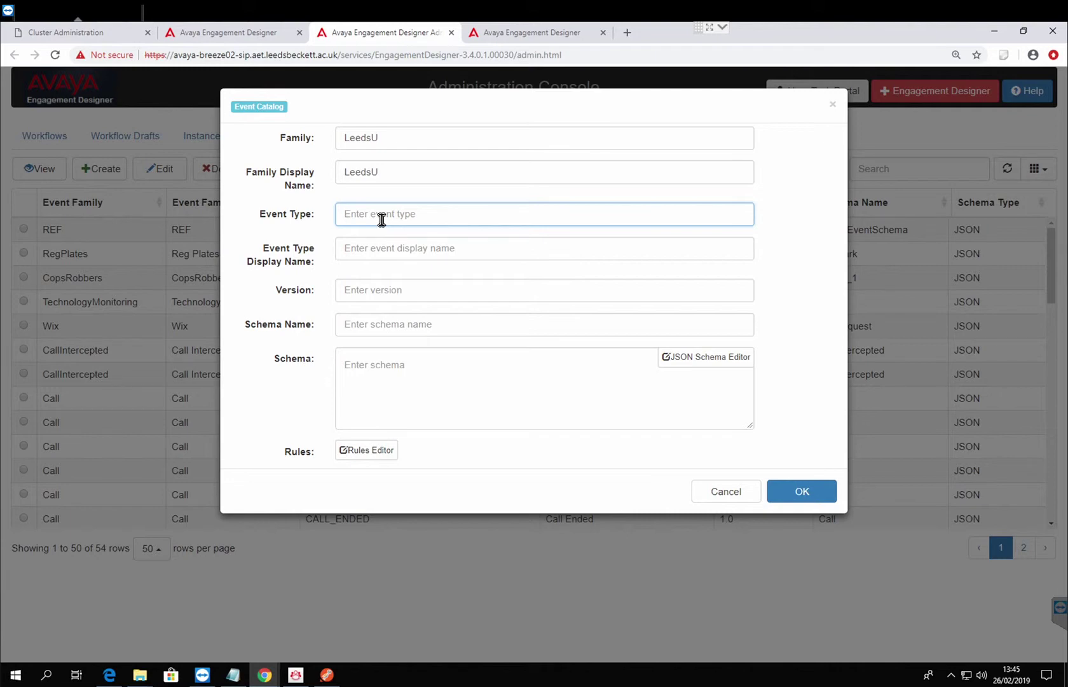
text(StudentData)
drag(428, 216, 283, 215)
key(ctrl+c)
click(436, 248)
key(ctrl+v)
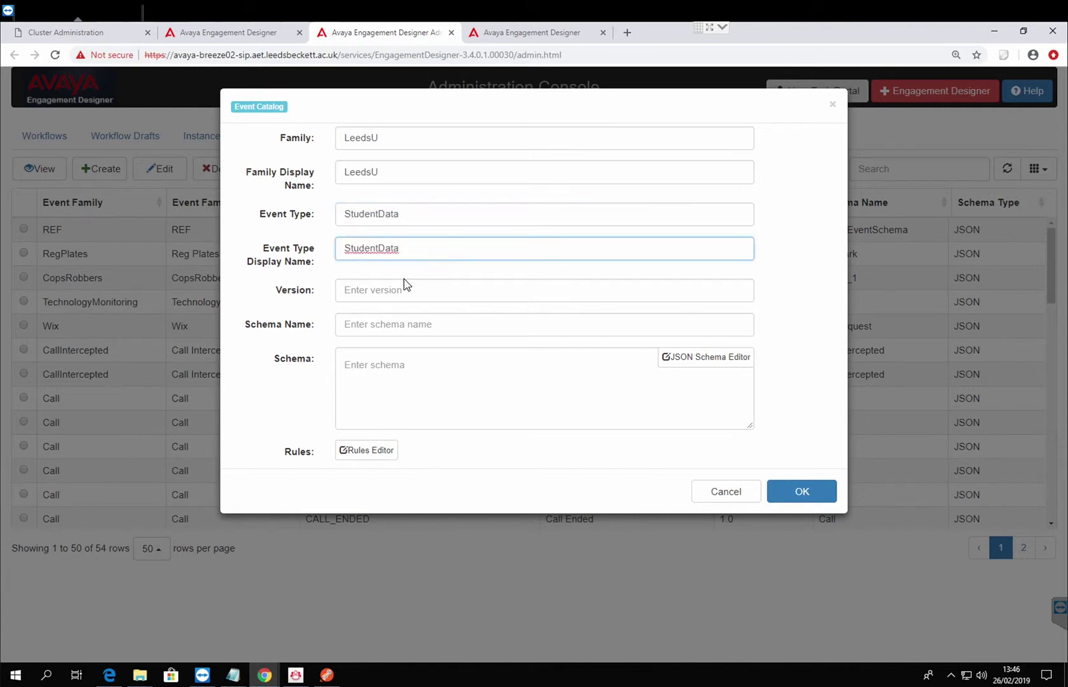
click(405, 294)
text(1)
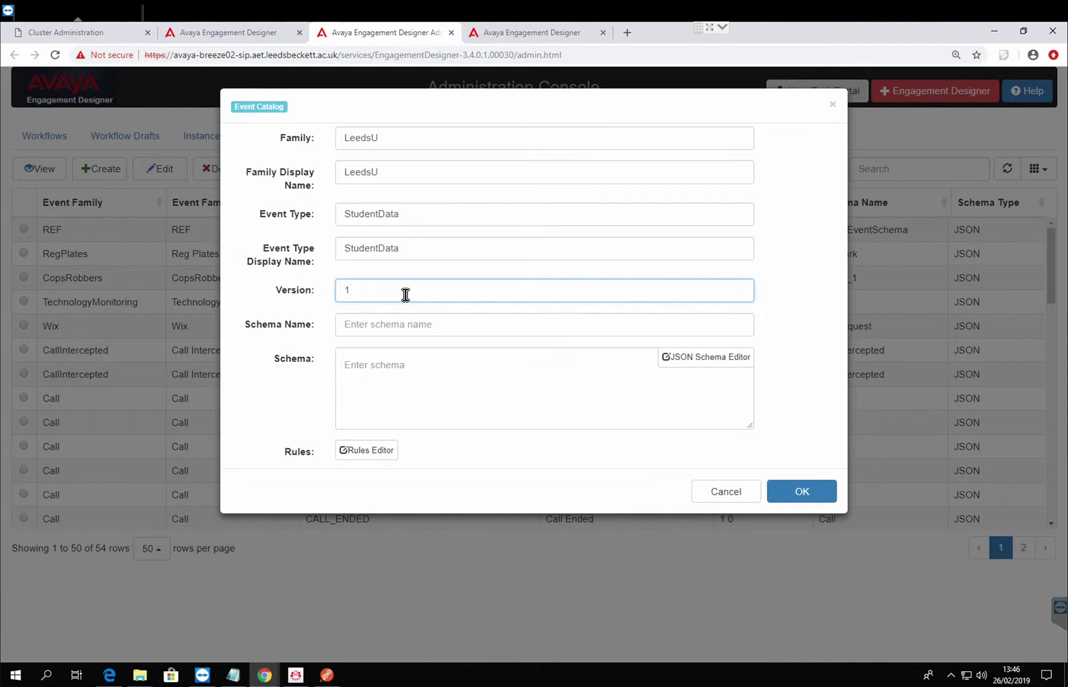
click(398, 328)
key(ctrl+v)
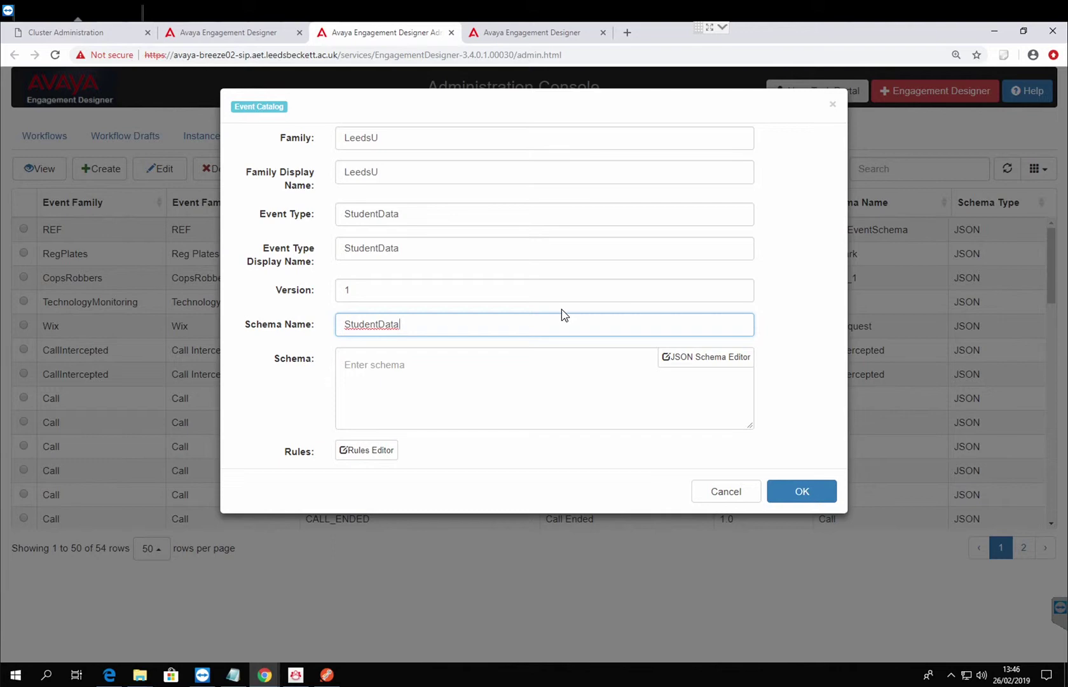
text(dyear)
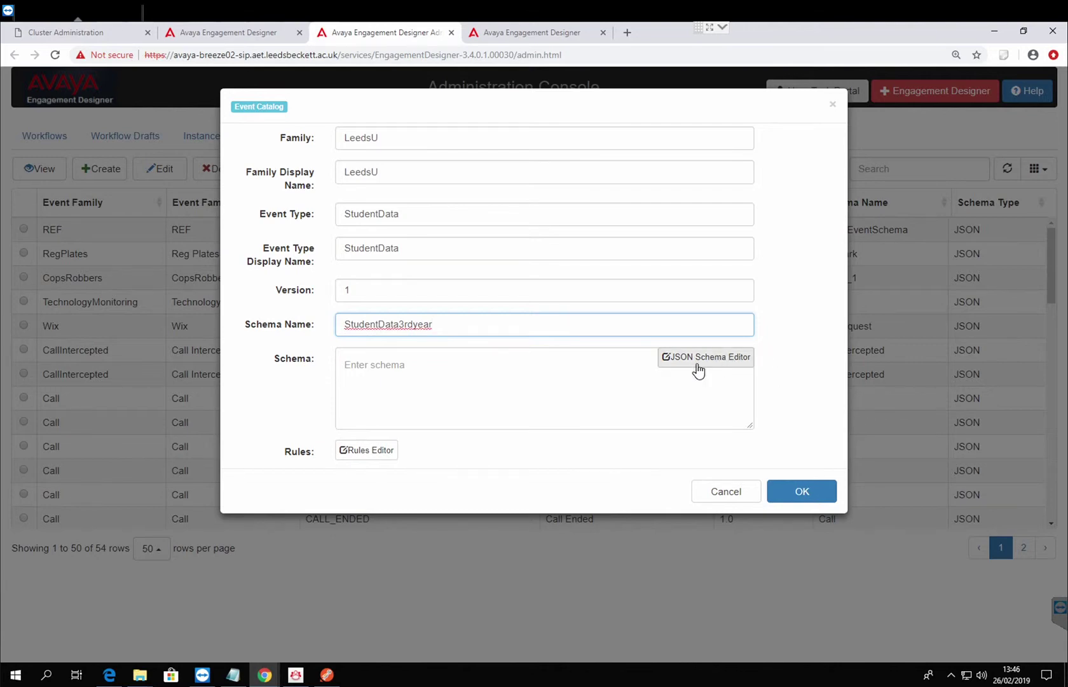
Add two new string properties to the event schema in the JSON Schema Editor.
click(719, 358)
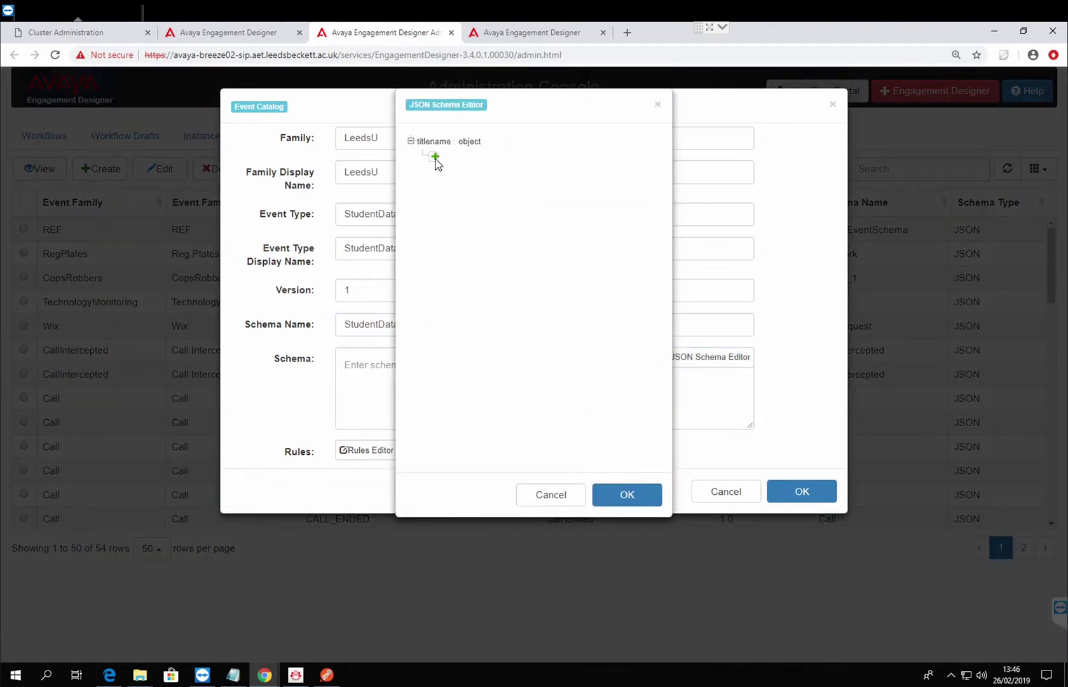
click(435, 156)
click(448, 163)
click(437, 172)
click(461, 182)
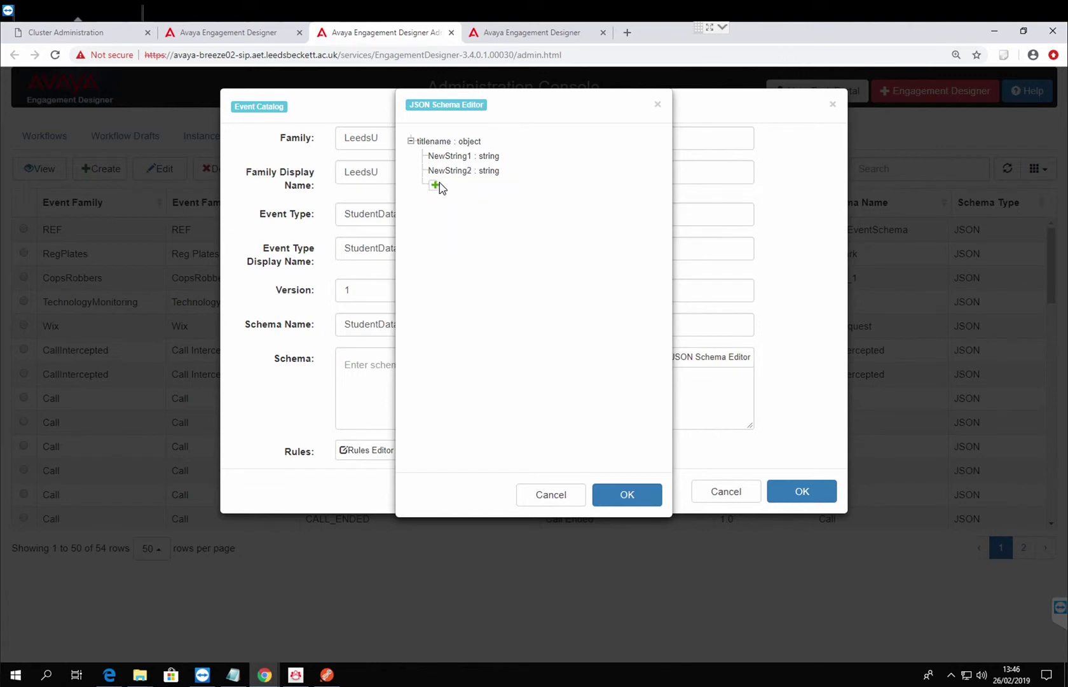
click(438, 183)
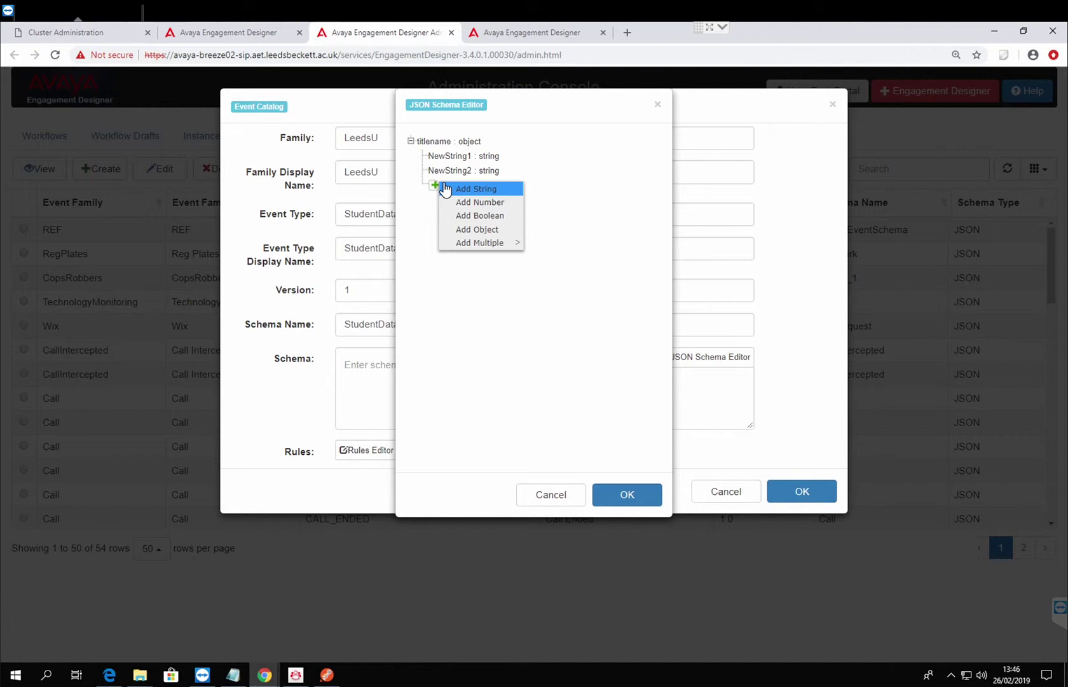
click(455, 162)
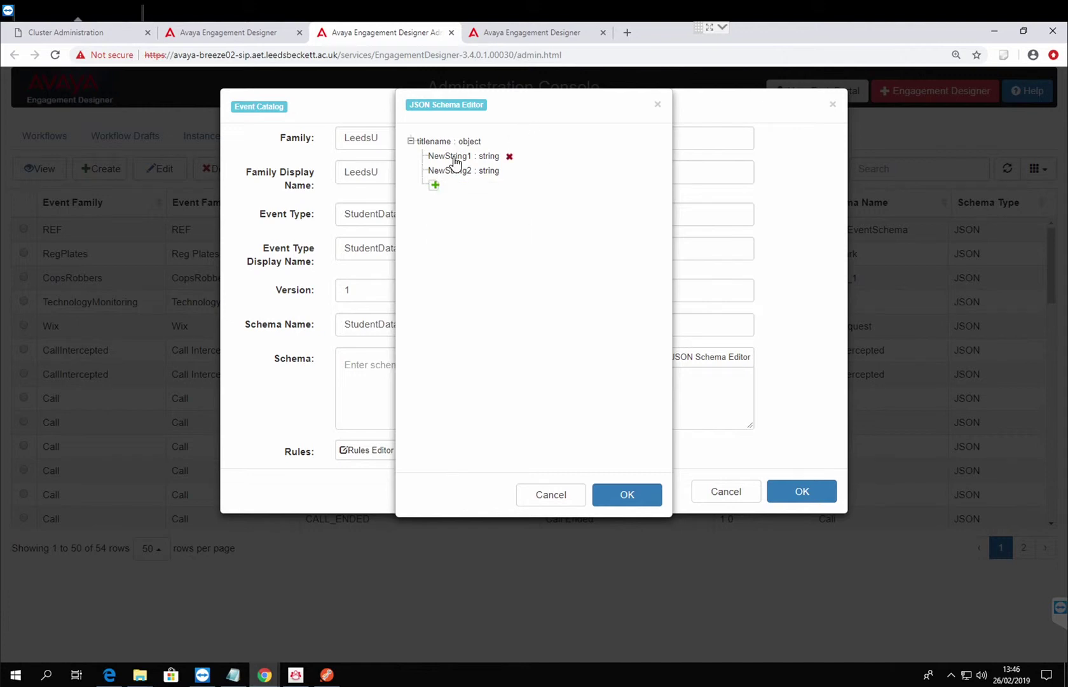
Name the string properties StudentNumber and StudentID and accept the generated schema.
click(455, 162)
drag(493, 161, 378, 168)
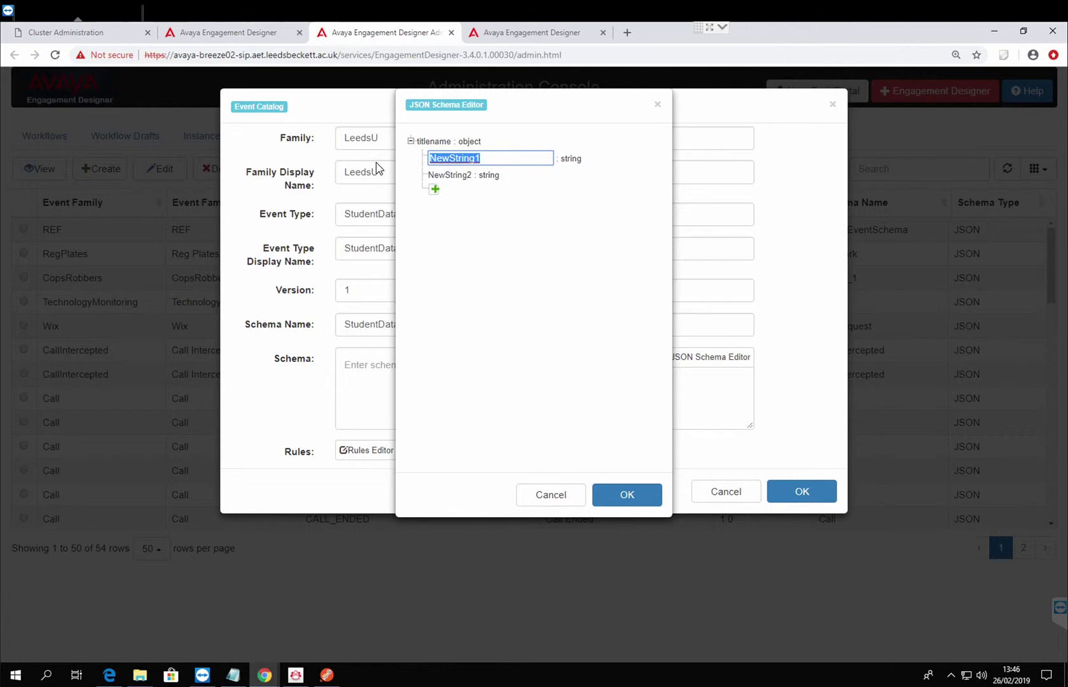
text(StudentNumber)
key(Return)
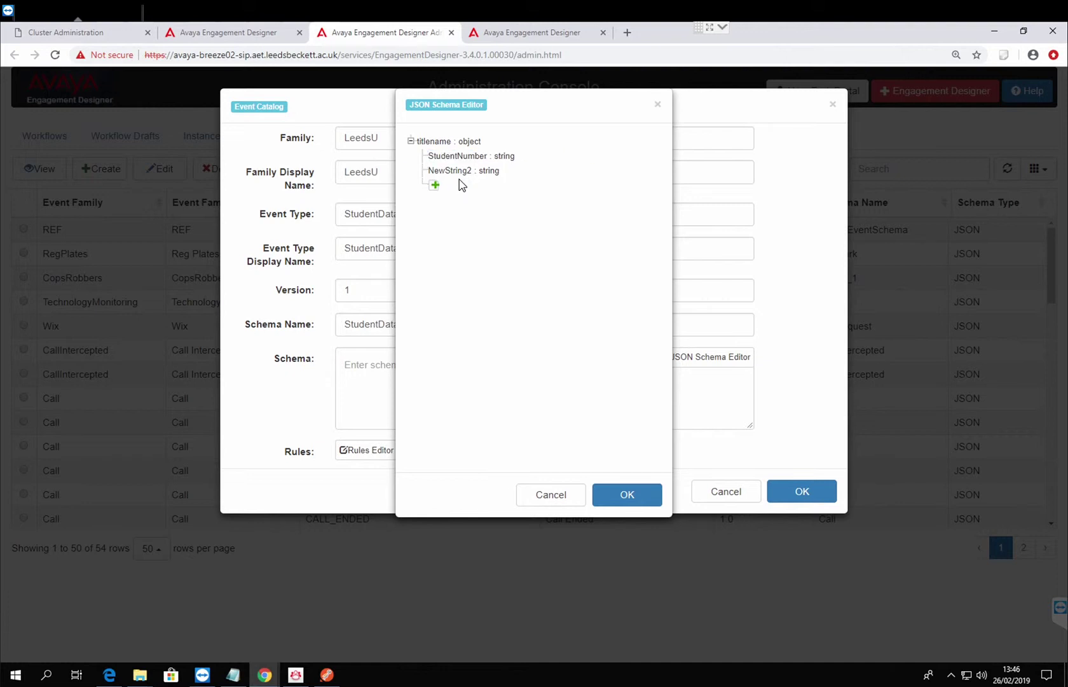
click(463, 174)
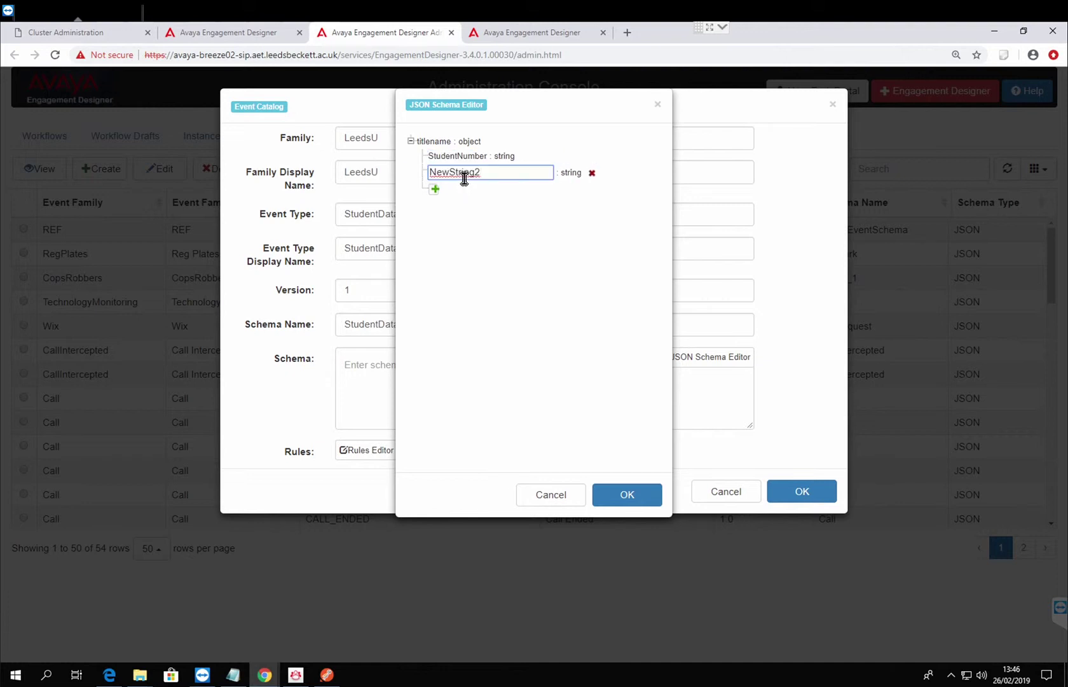
drag(503, 184, 299, 164)
text(StudentIC)
key(BackSpace)
text(D)
click(645, 493)
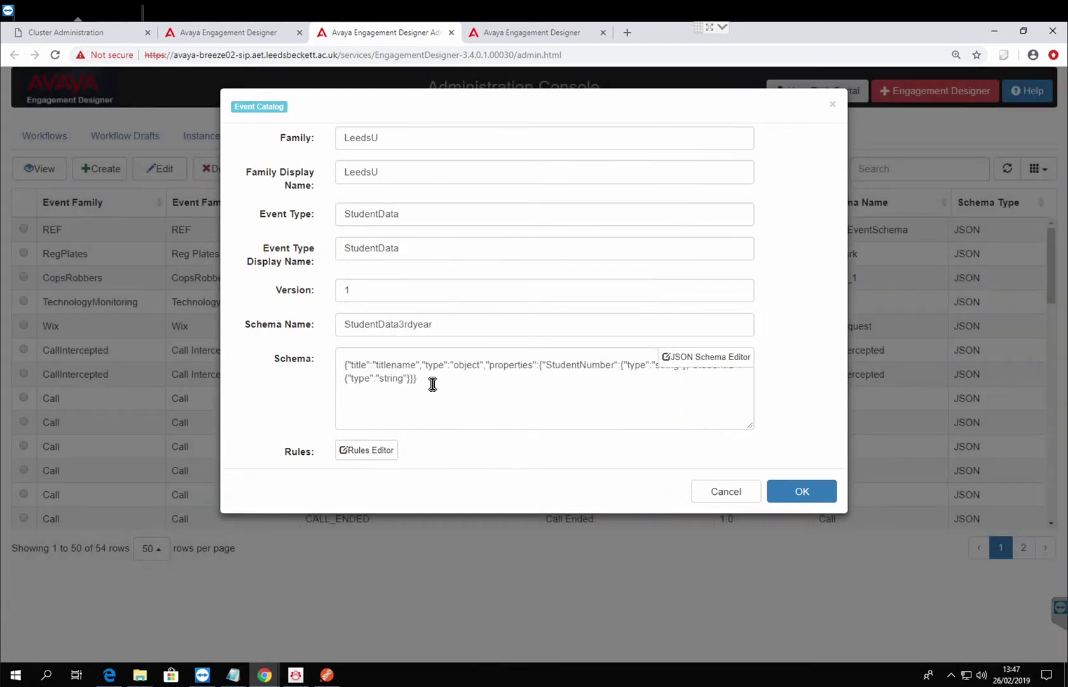
drag(431, 384, 327, 365)
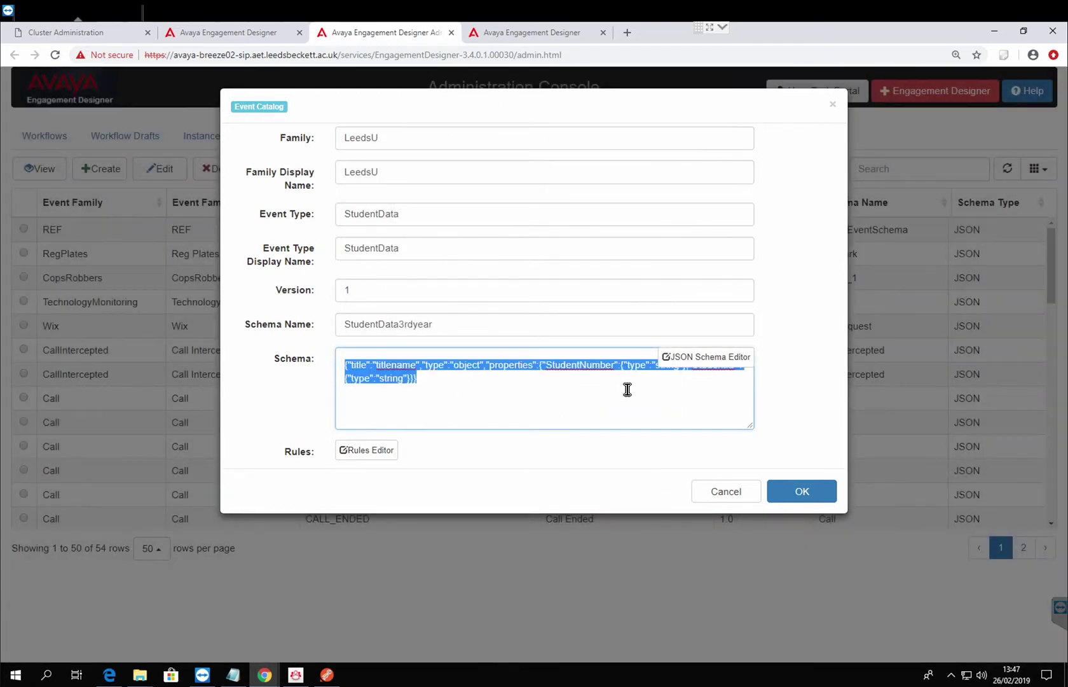
Rename StudentNumber to StudentPhoneNumber in the schema editor and confirm.
click(691, 358)
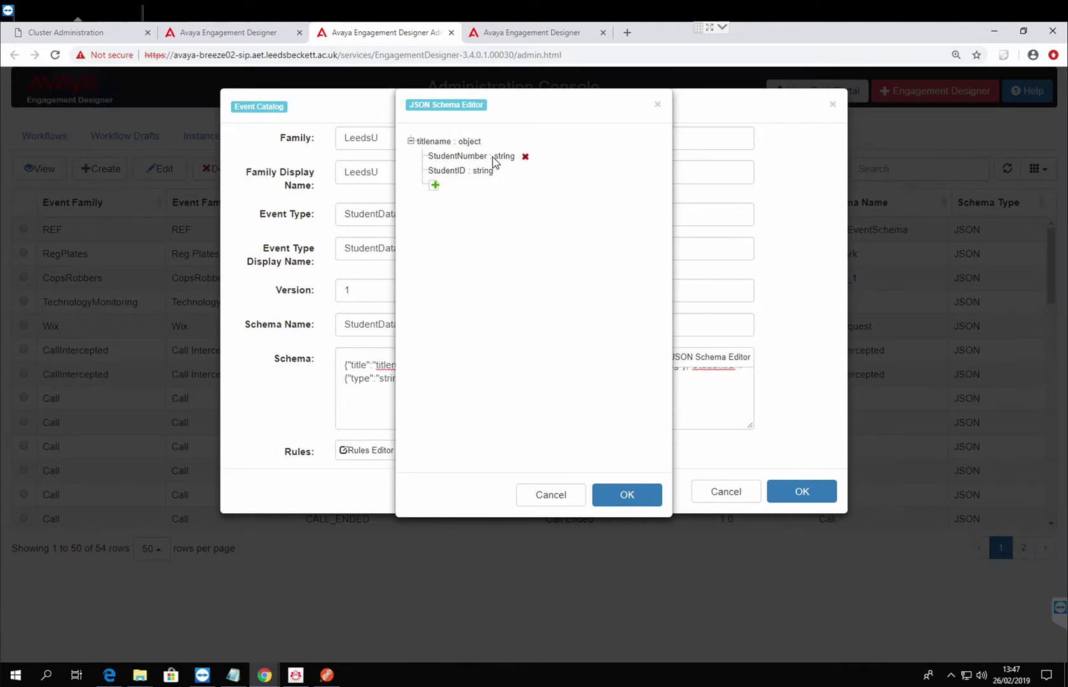
click(487, 158)
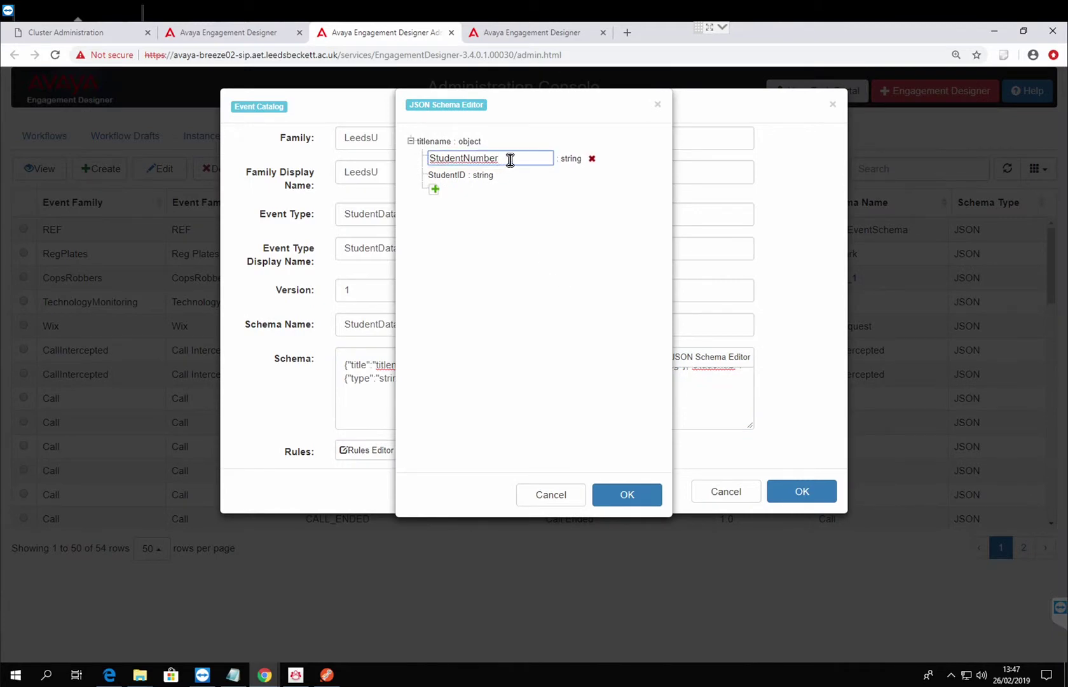
click(471, 159)
text(Phone)
click(621, 485)
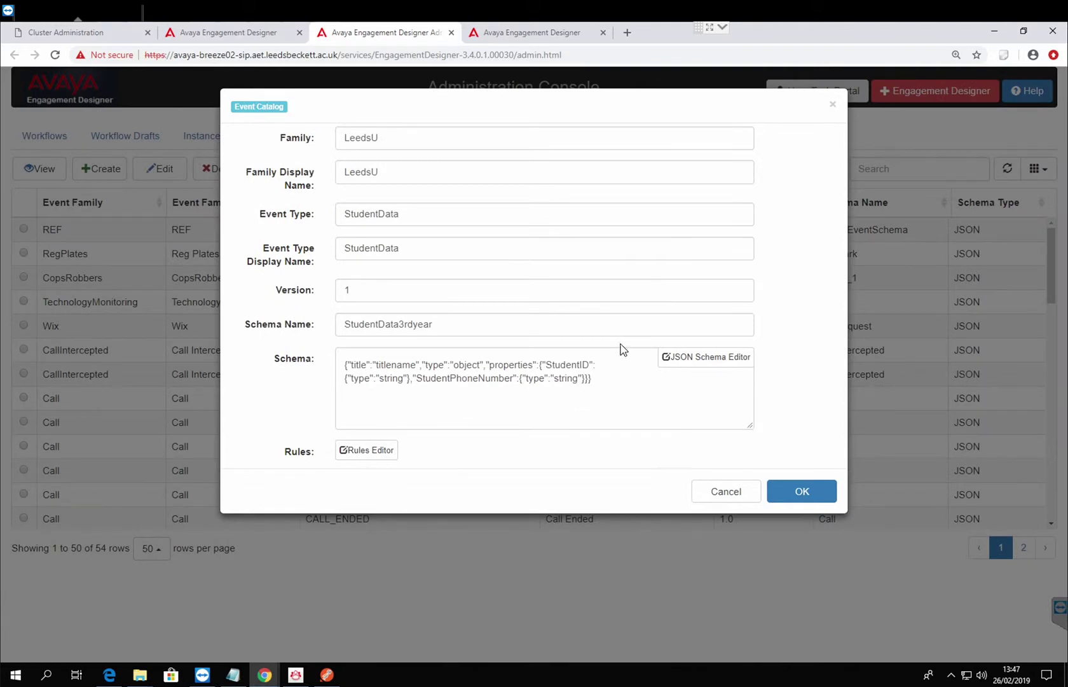
Save the LeedsU StudentData event definition with schema StudentData3rdyear.
click(803, 492)
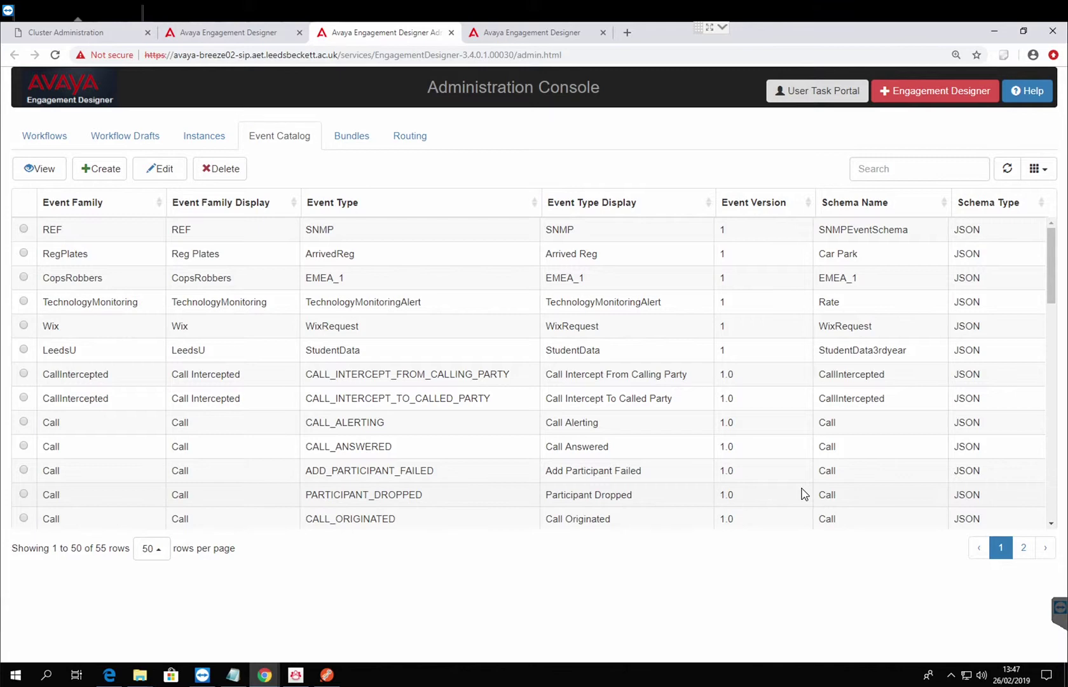
Set the Start event to family LeedsU, type StudentData, version 1, leaving Output Mapping unchanged.
click(244, 33)
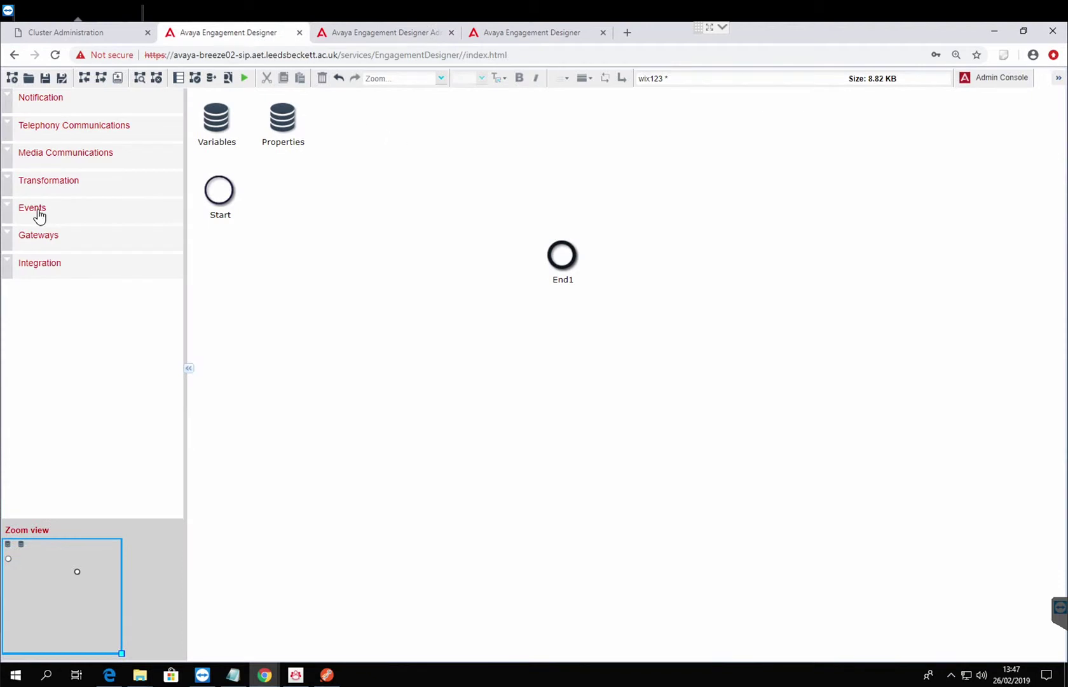
mouse_move(241, 203)
click(228, 209)
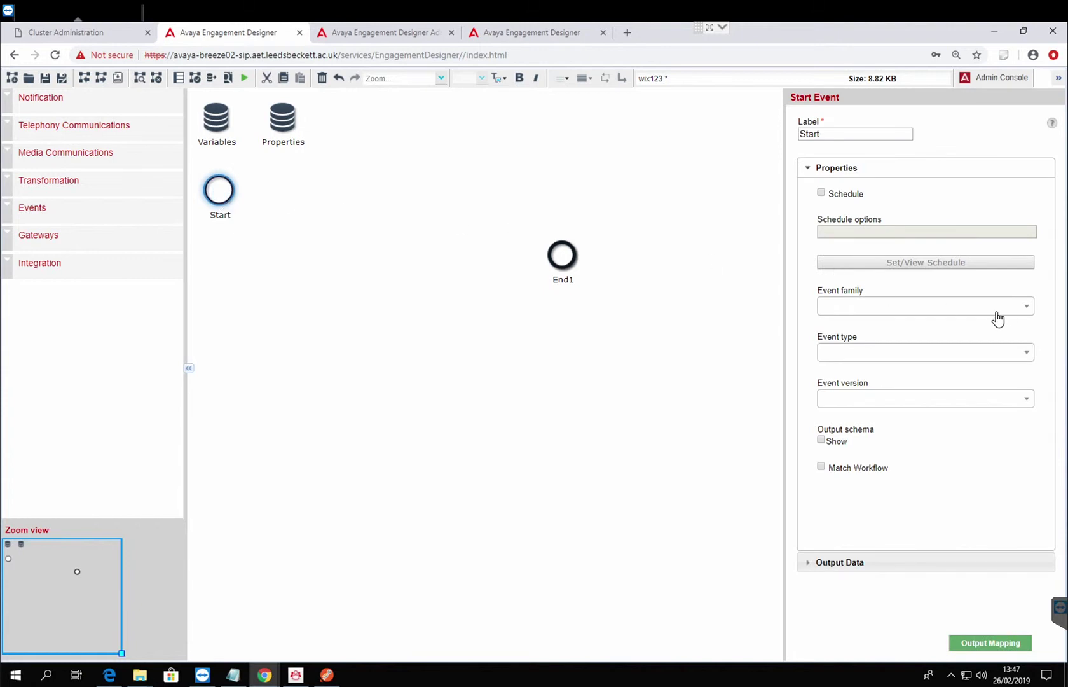
click(988, 318)
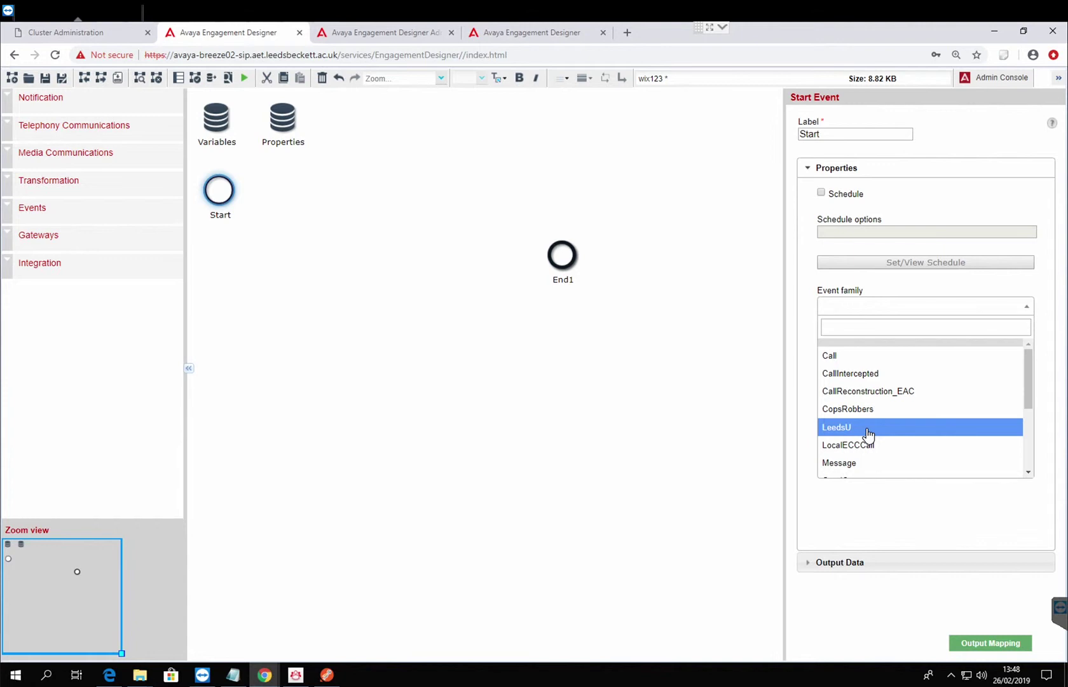
click(869, 434)
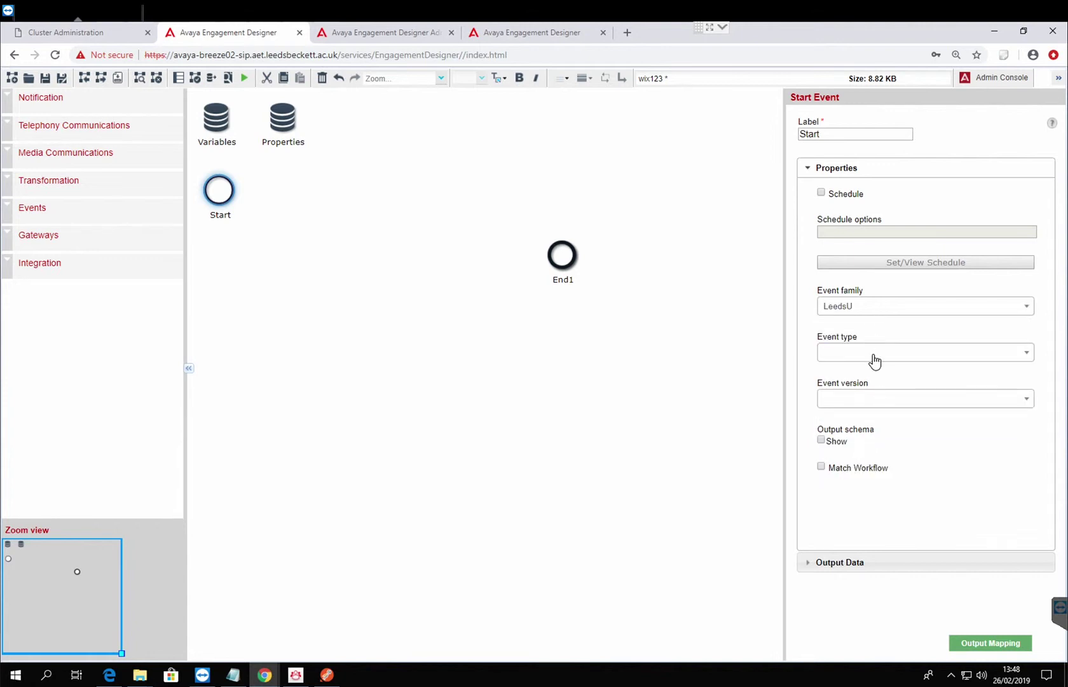
click(874, 360)
click(871, 403)
click(870, 403)
click(872, 443)
click(971, 640)
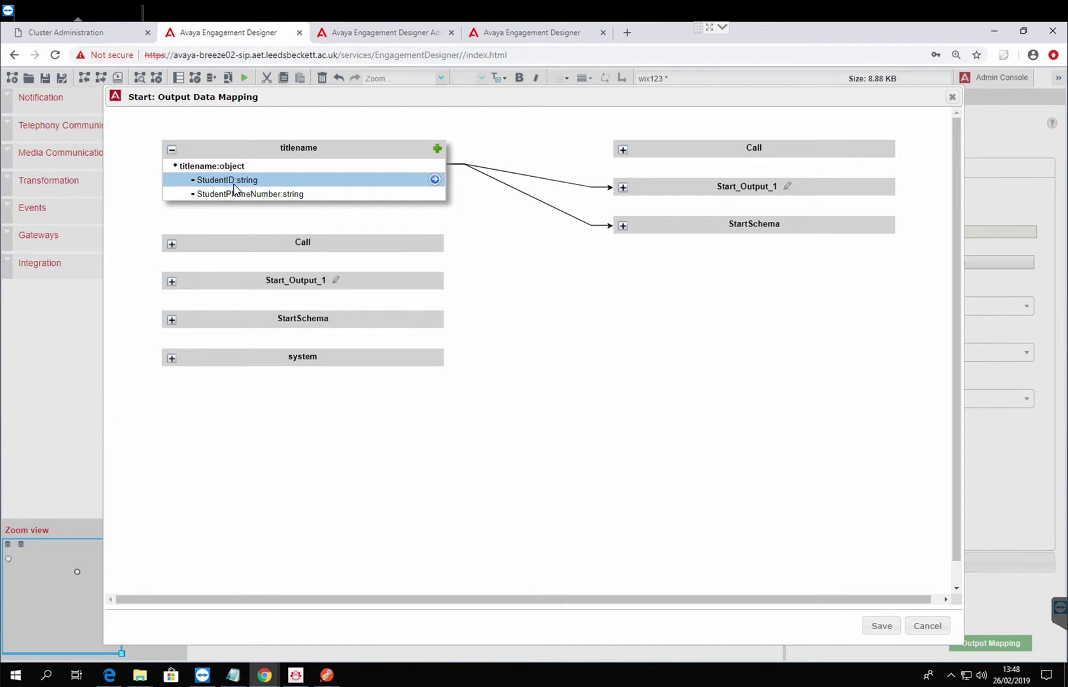
click(919, 631)
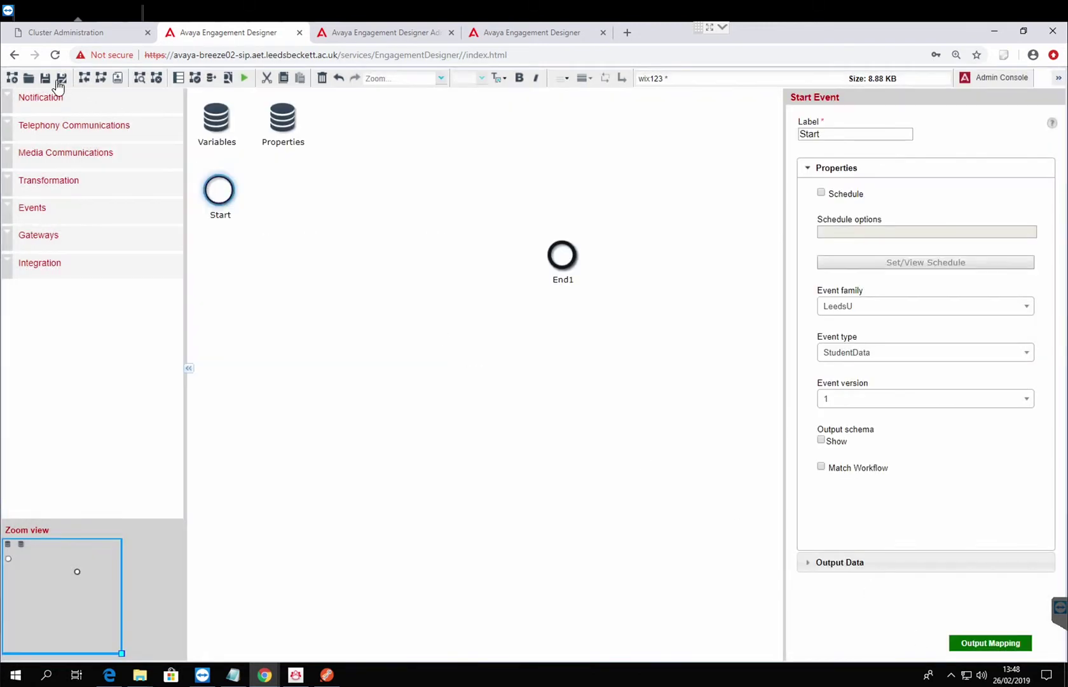
Place a Make Call task after Start and connect MakeCall1 to End1.
click(11, 125)
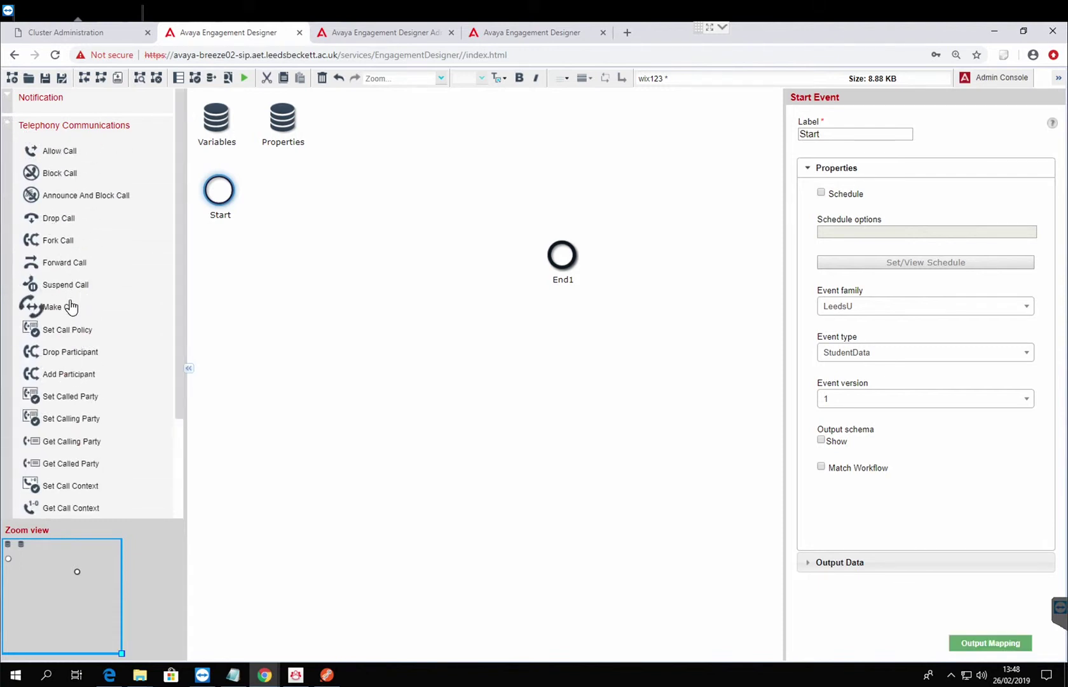
drag(70, 307, 321, 256)
mouse_move(231, 197)
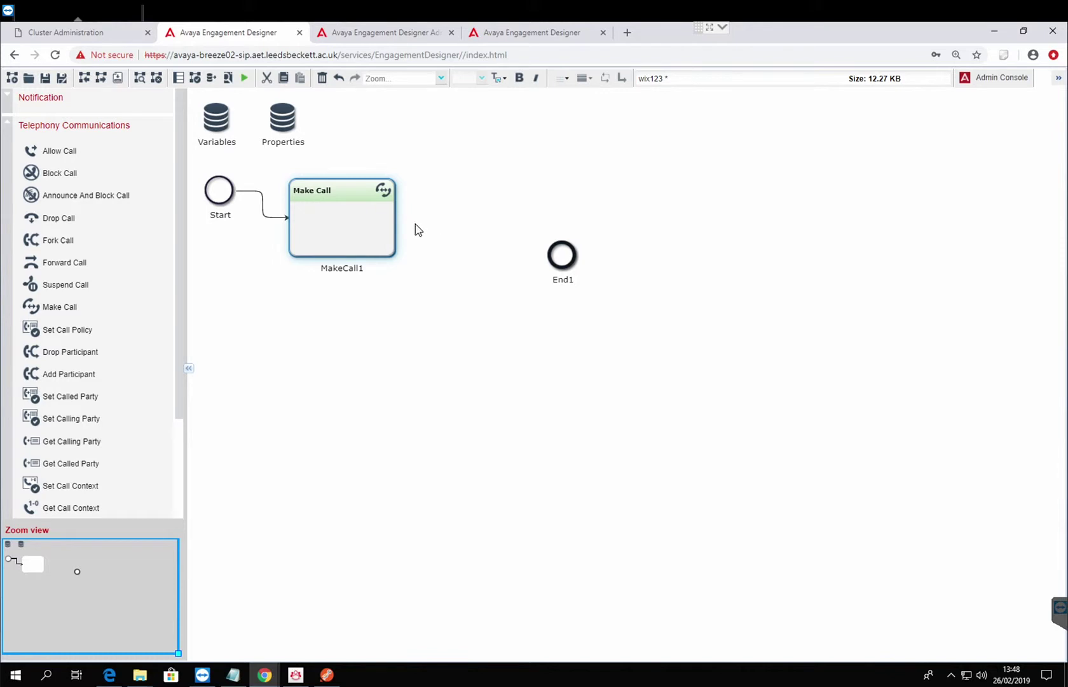
mouse_move(398, 223)
drag(398, 224, 562, 280)
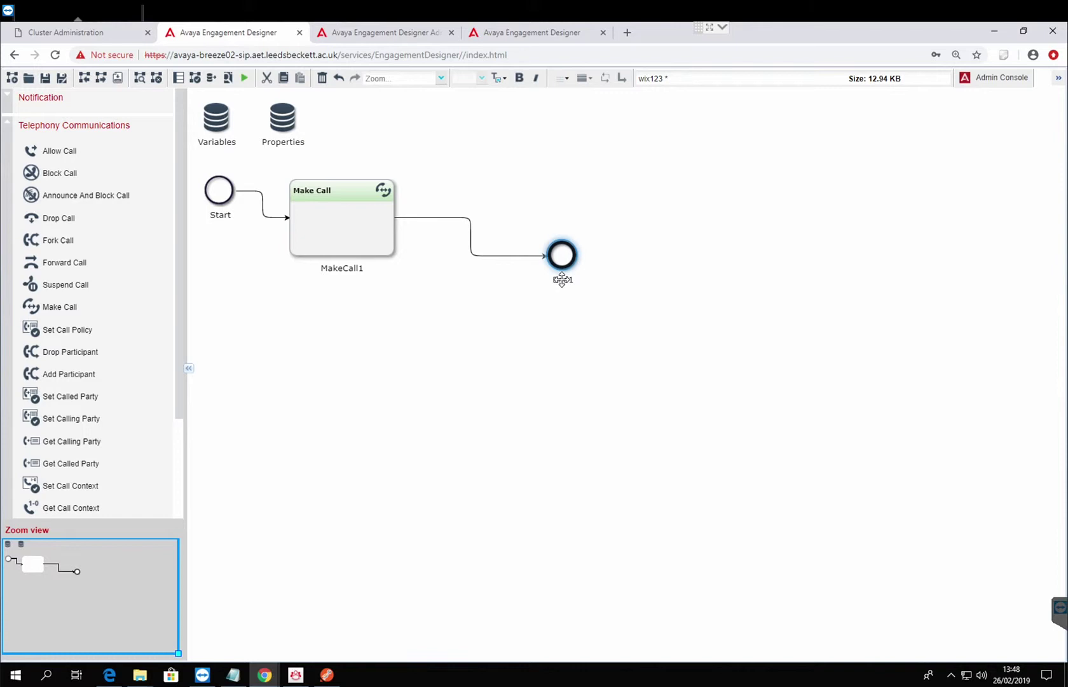
click(341, 218)
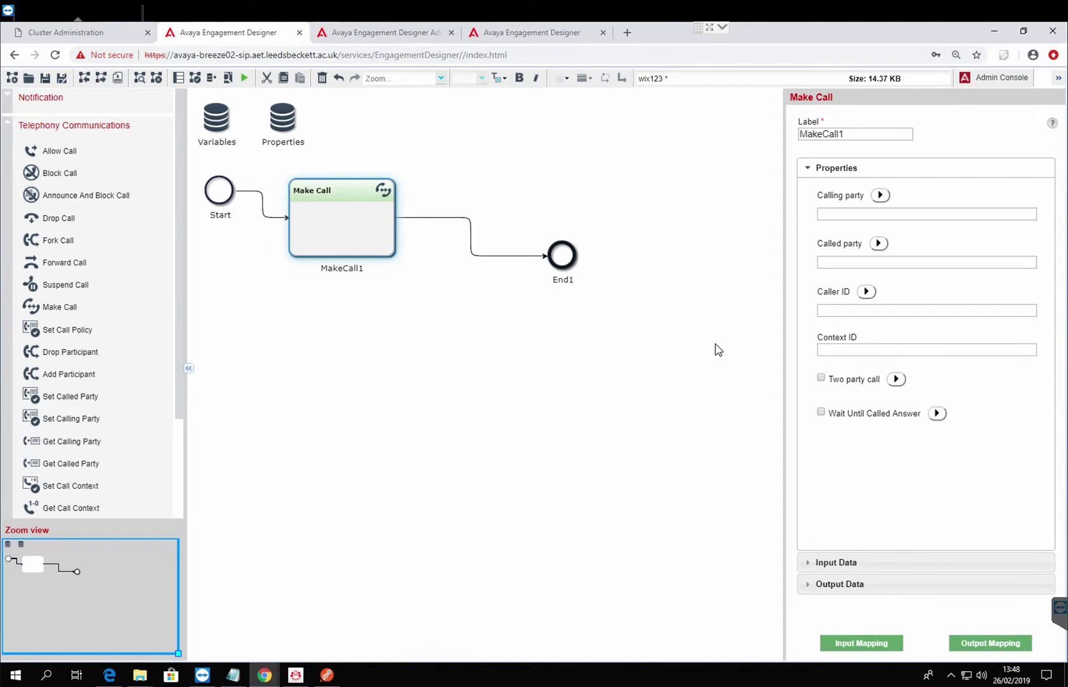
Fill MakeCall1's calling and called parties from saved addresses and set caller ID 12345.
click(889, 218)
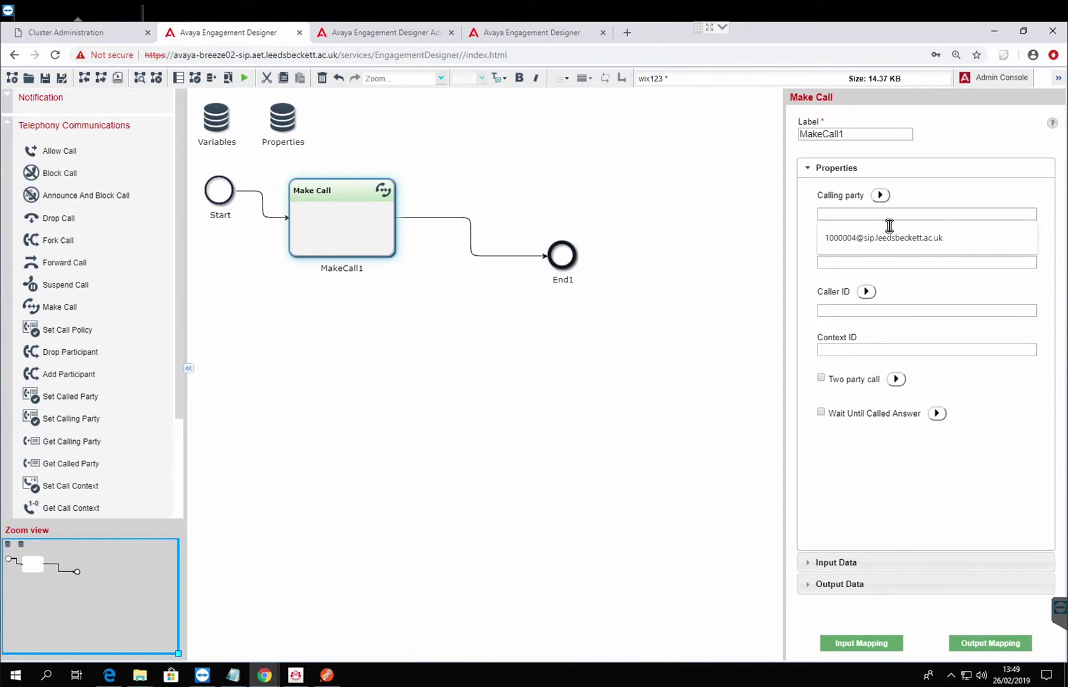
click(881, 239)
click(845, 266)
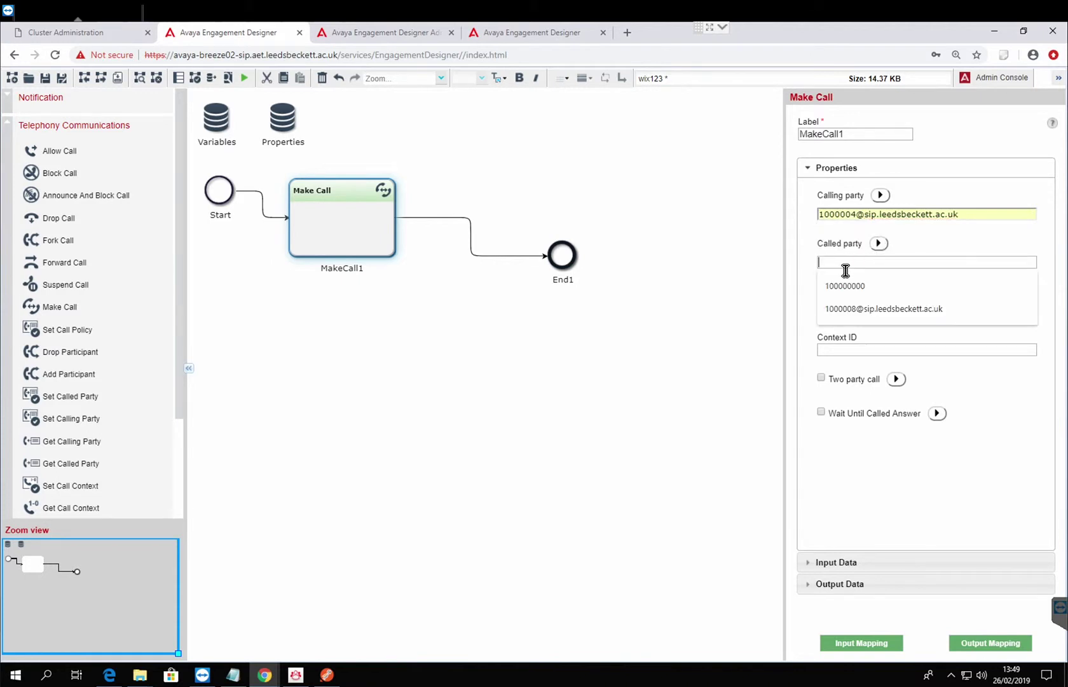
click(850, 315)
click(850, 312)
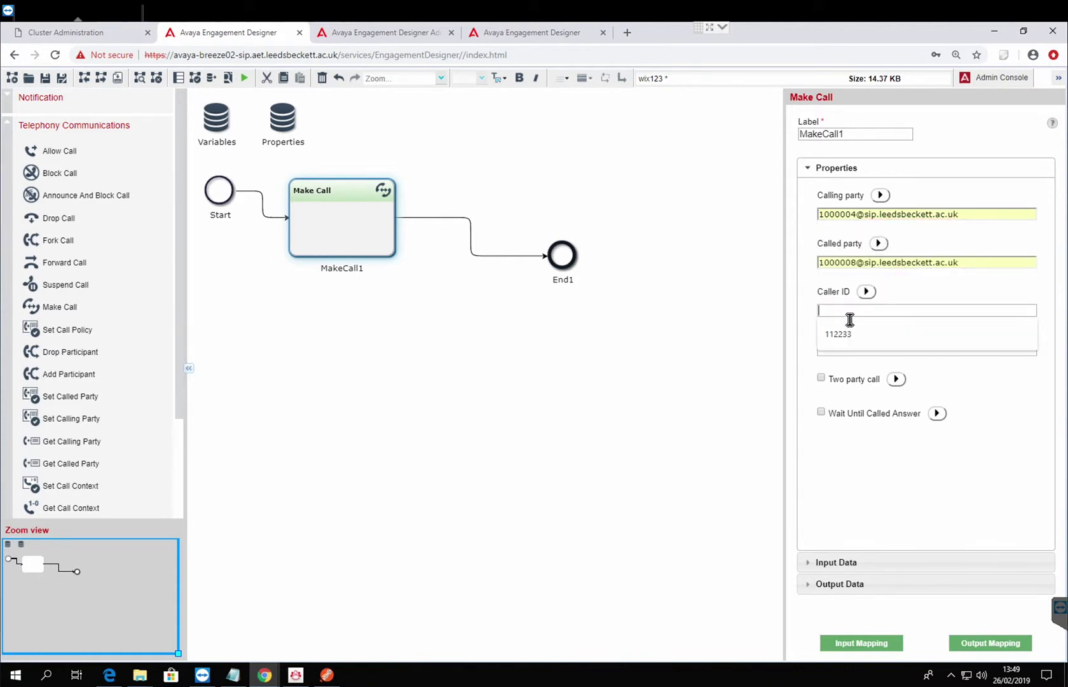
text(12345)
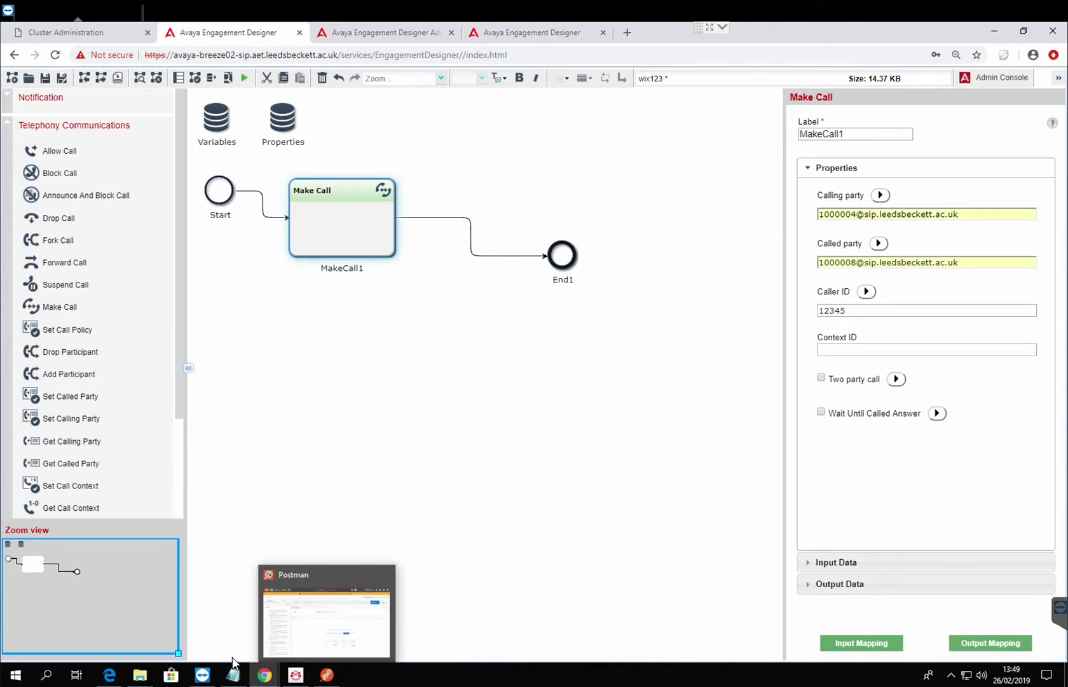
Check the Equinox softphone's extension, then enable Wait Until Called Answer on MakeCall1.
click(300, 678)
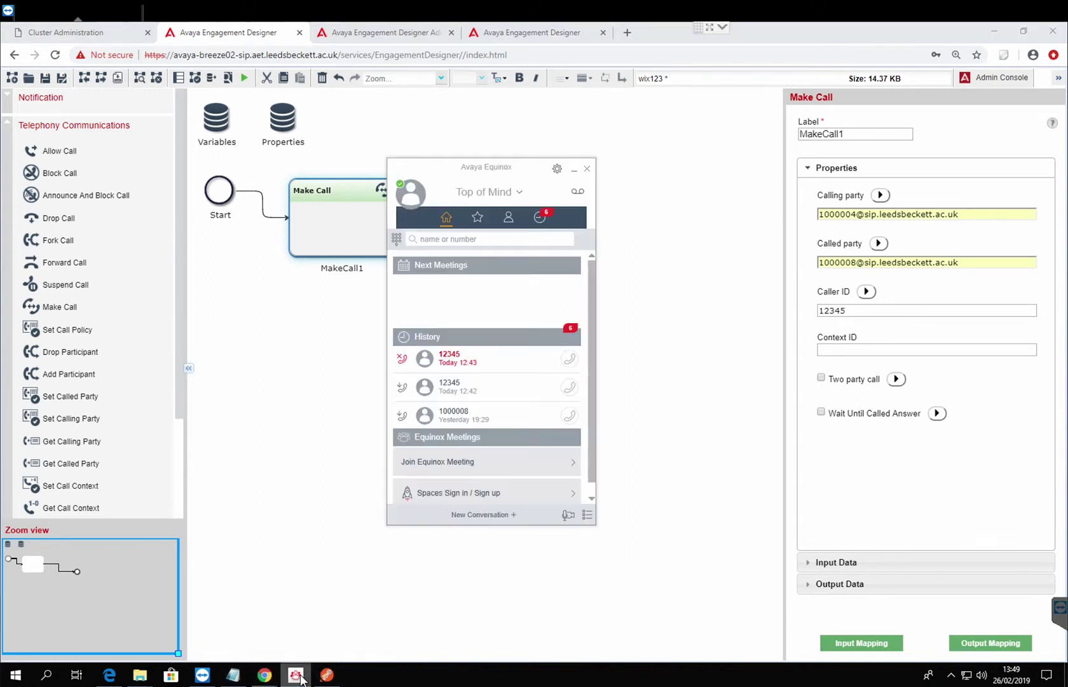
click(411, 193)
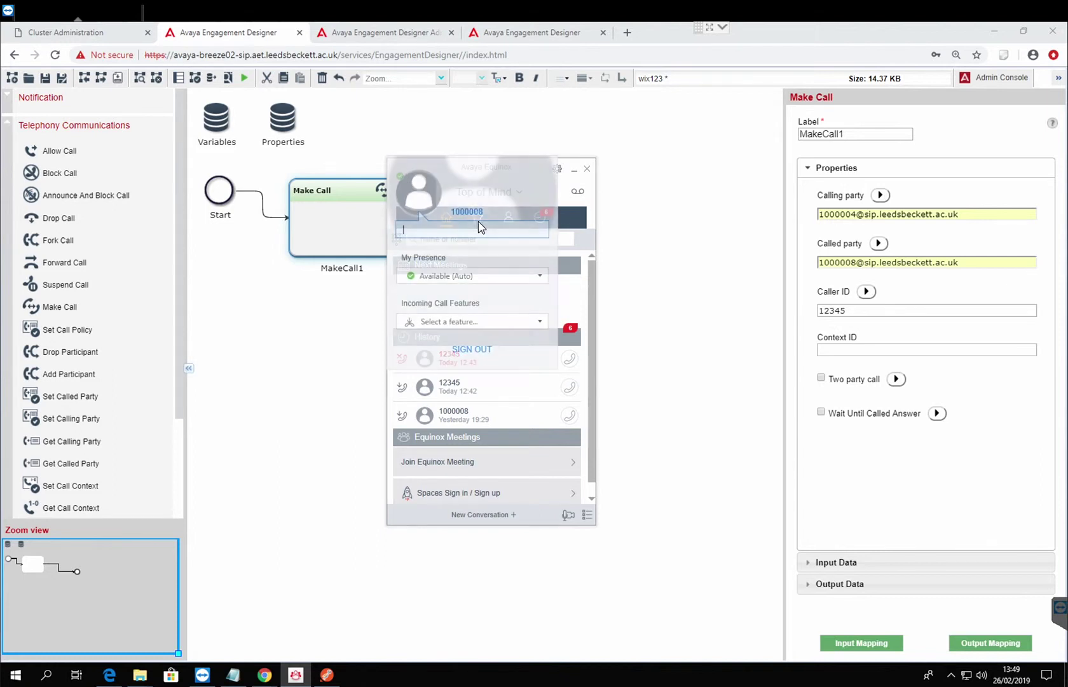
click(712, 364)
click(375, 253)
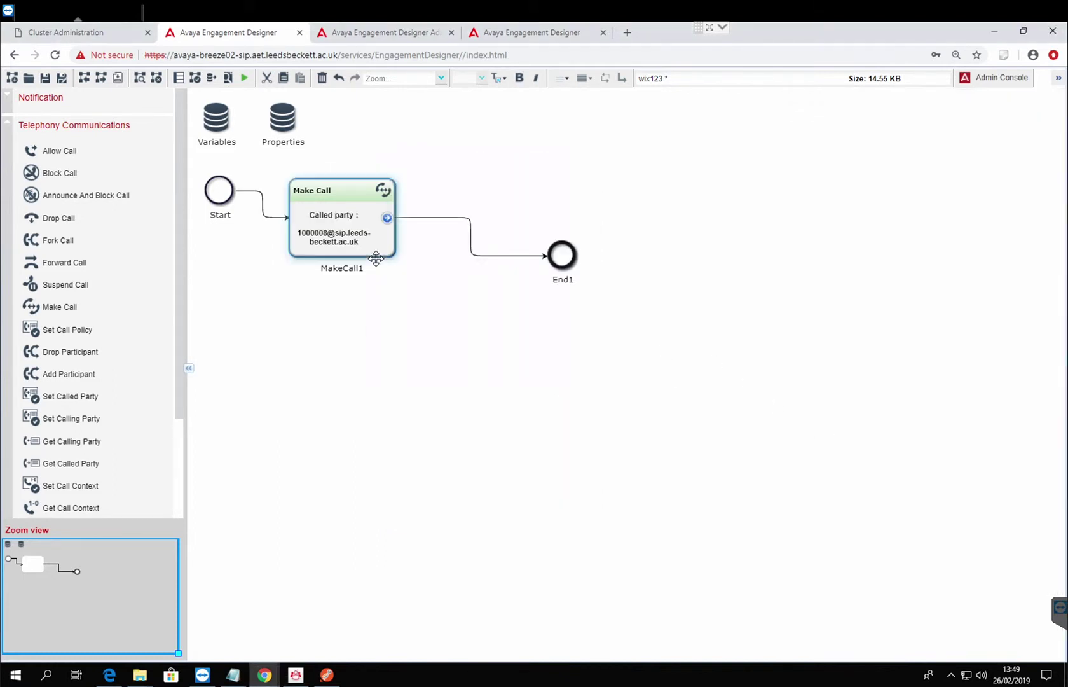
click(821, 413)
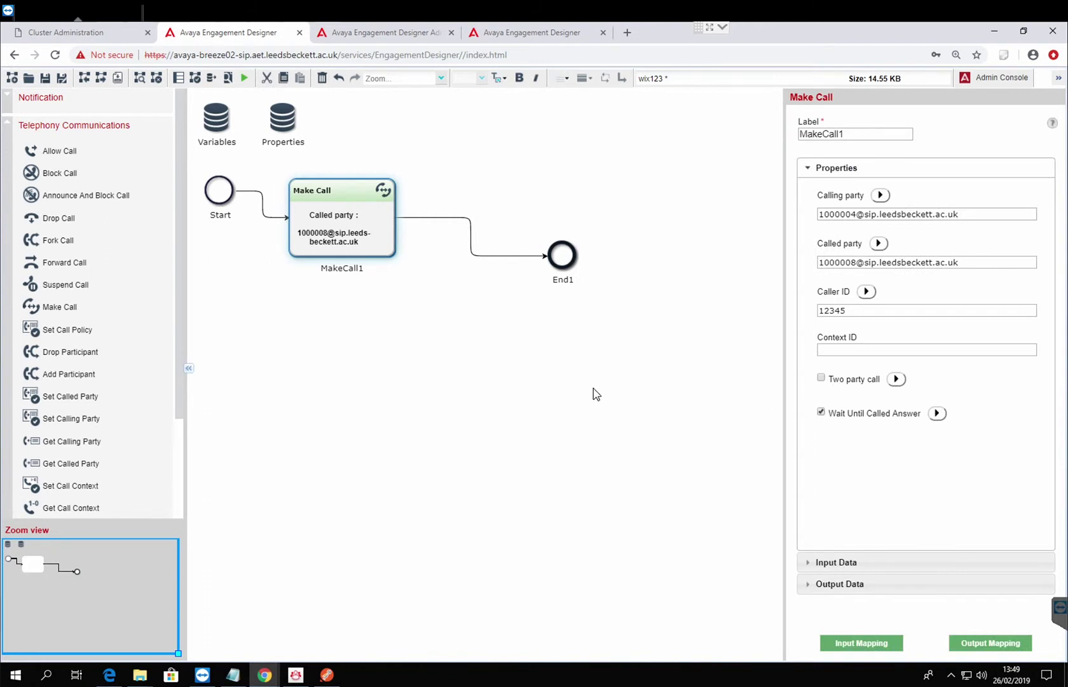
click(593, 388)
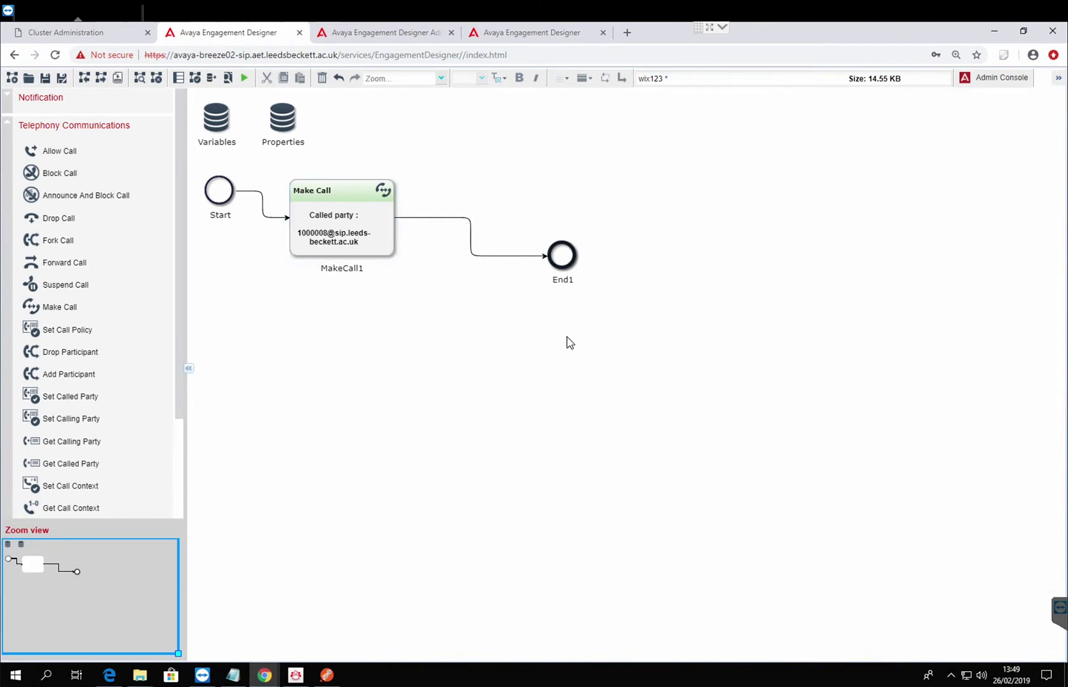
Save the wix123 workflow and deploy it as version 1.
click(45, 78)
click(211, 77)
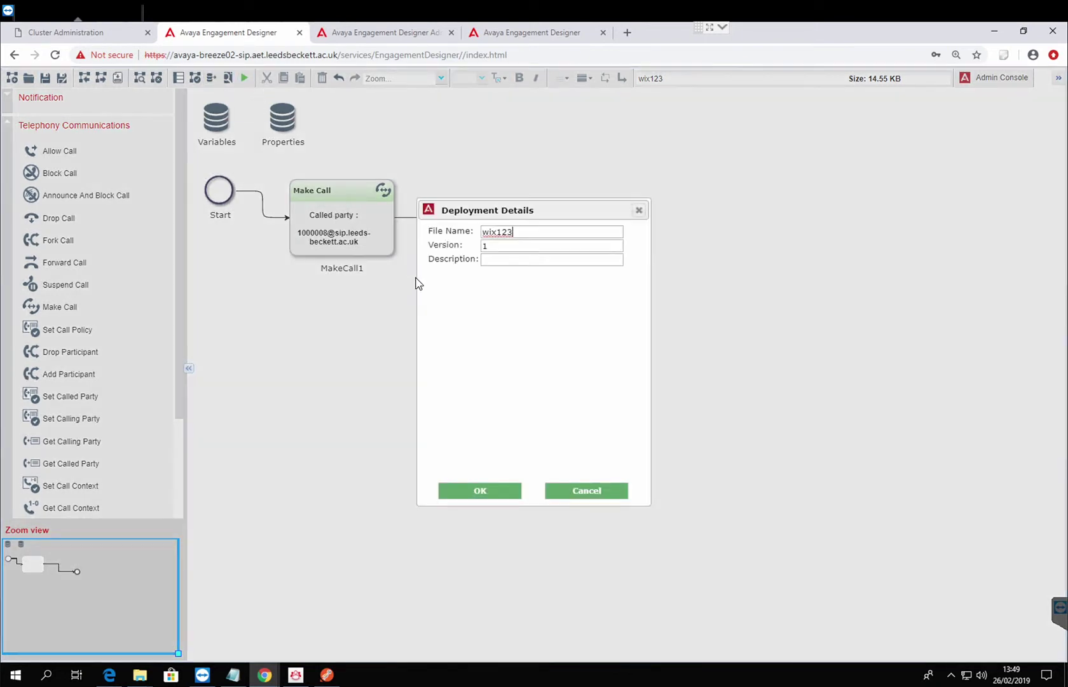
click(497, 504)
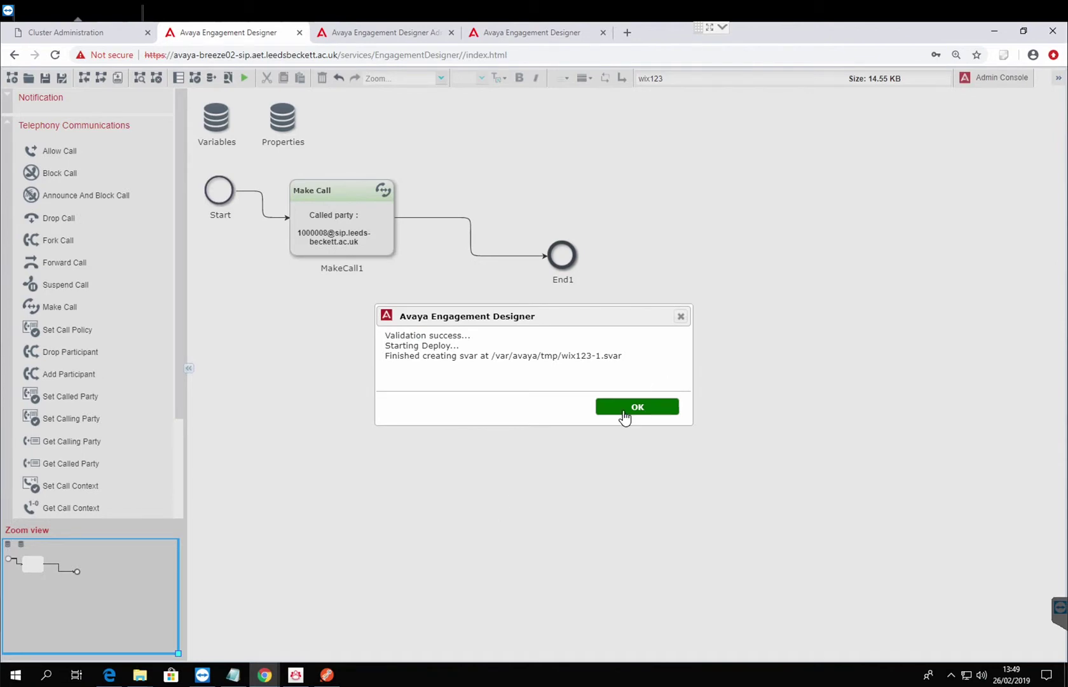
click(637, 407)
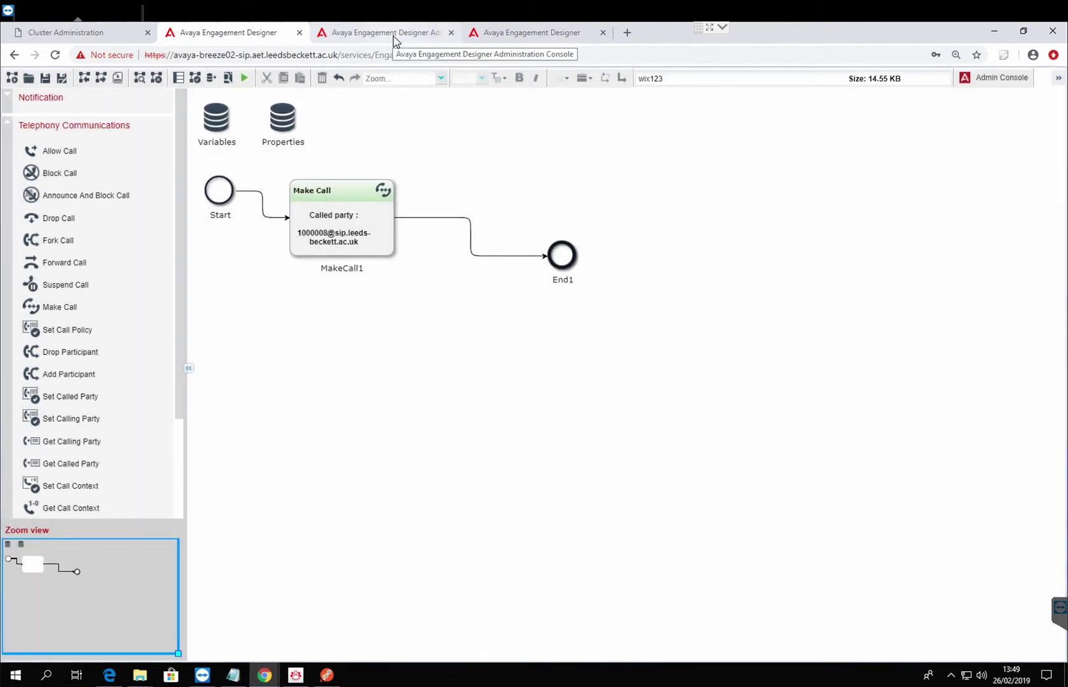
Confirm wix123 in the Admin Console's refreshed deployed workflows list, then bring up Postman.
click(395, 40)
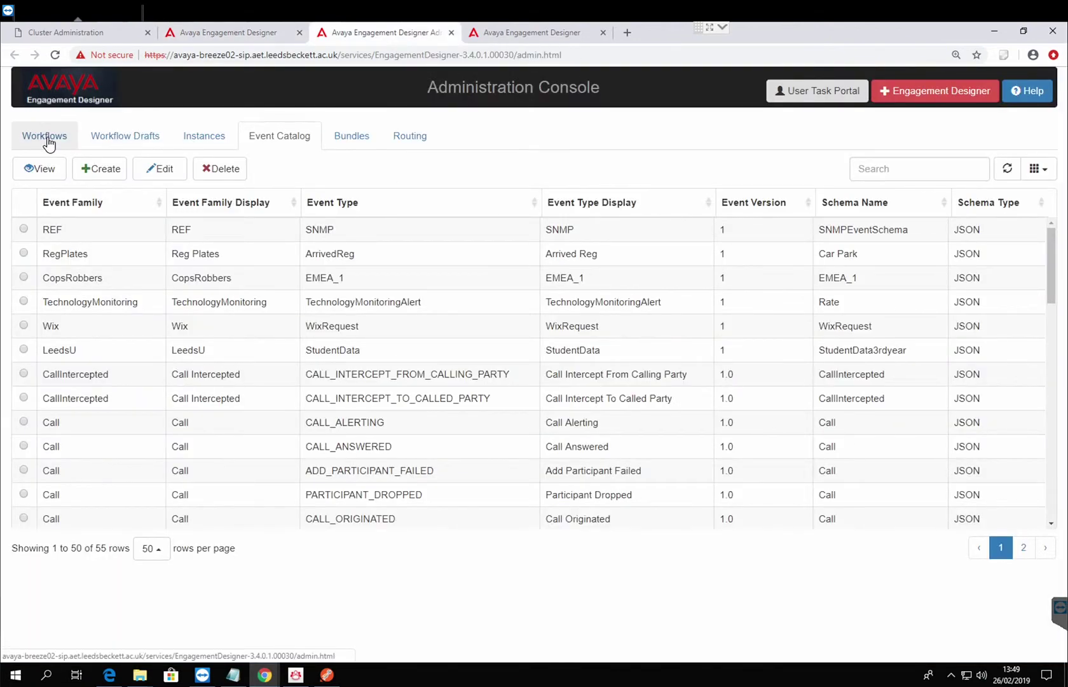
click(43, 136)
click(982, 172)
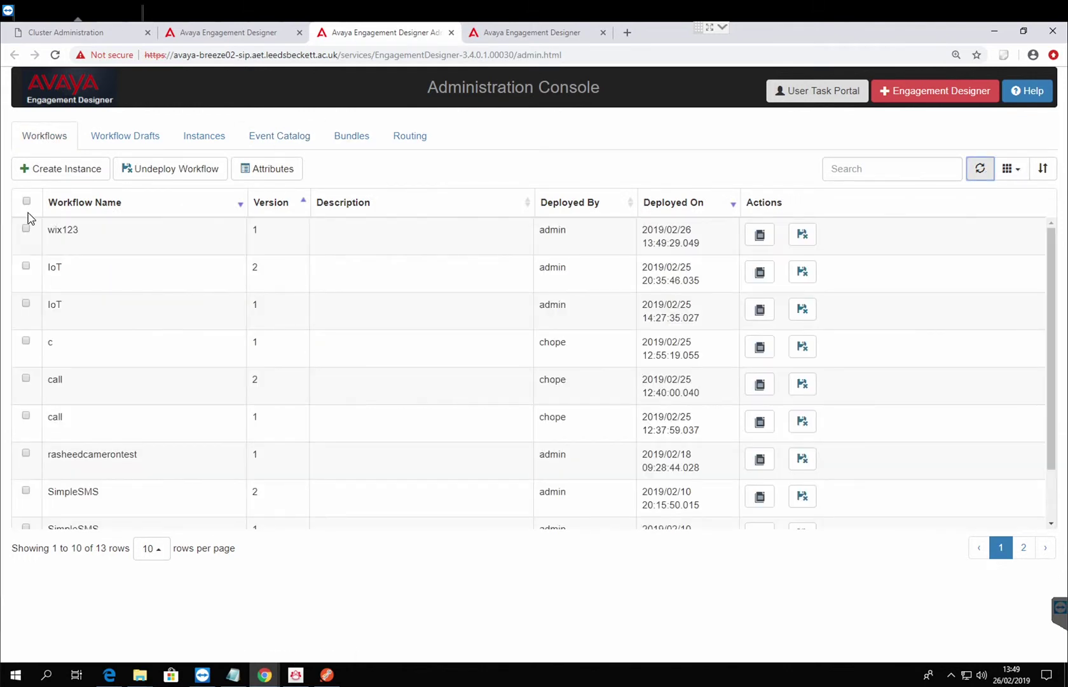
click(25, 228)
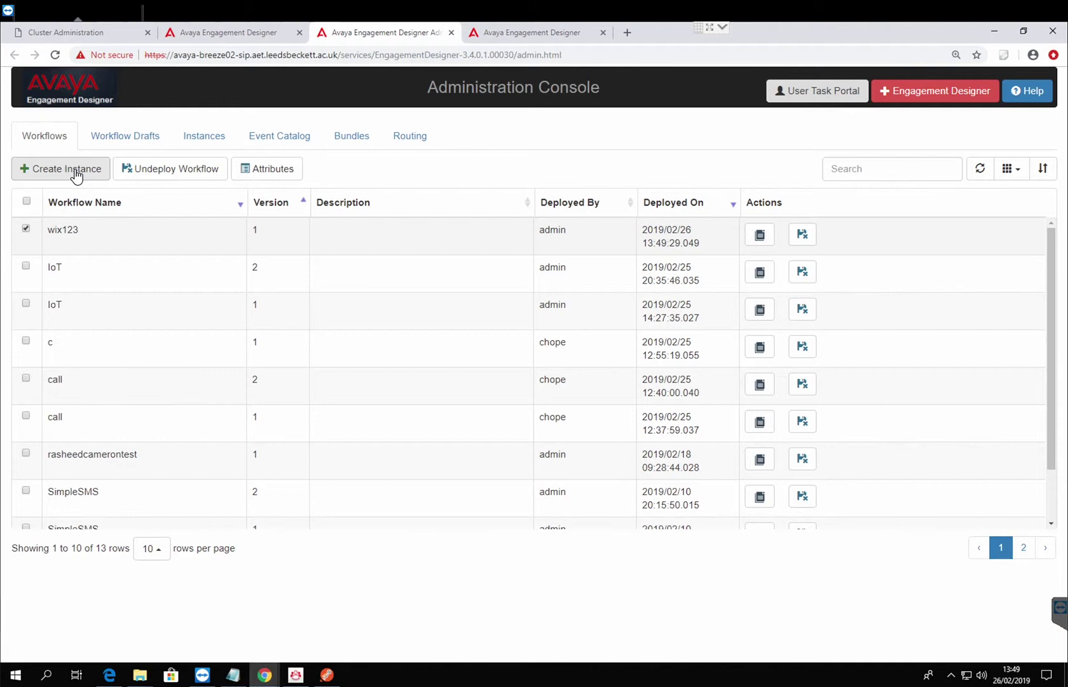
click(331, 674)
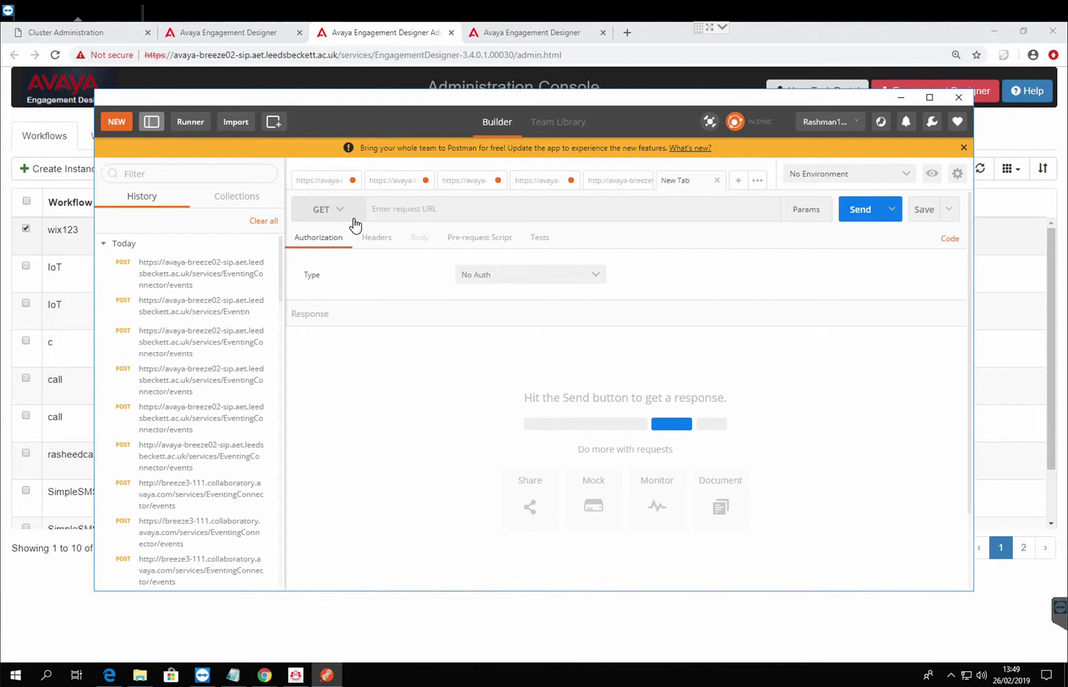
Set the new Postman request's method to POST, then return to the Engagement Designer console.
click(355, 225)
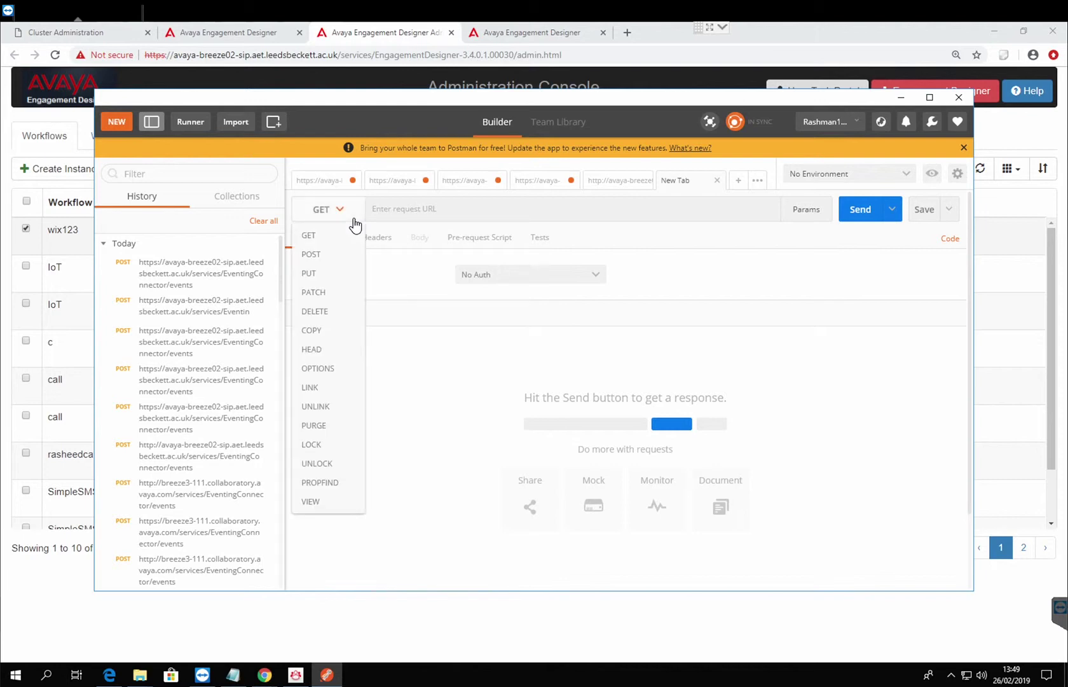
click(339, 258)
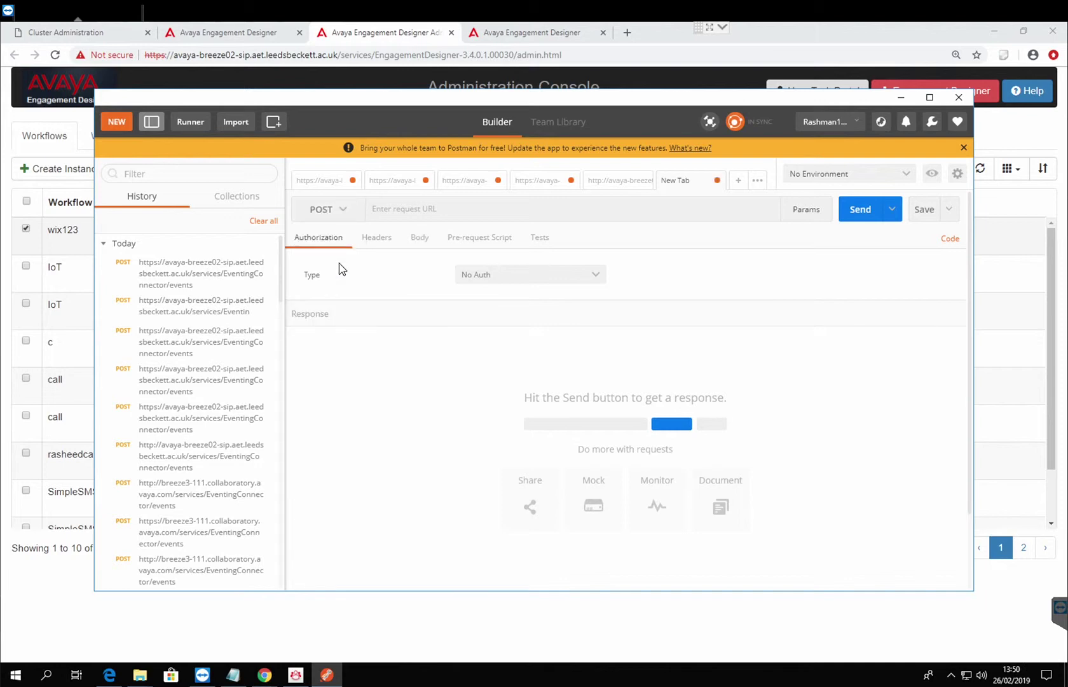
click(412, 213)
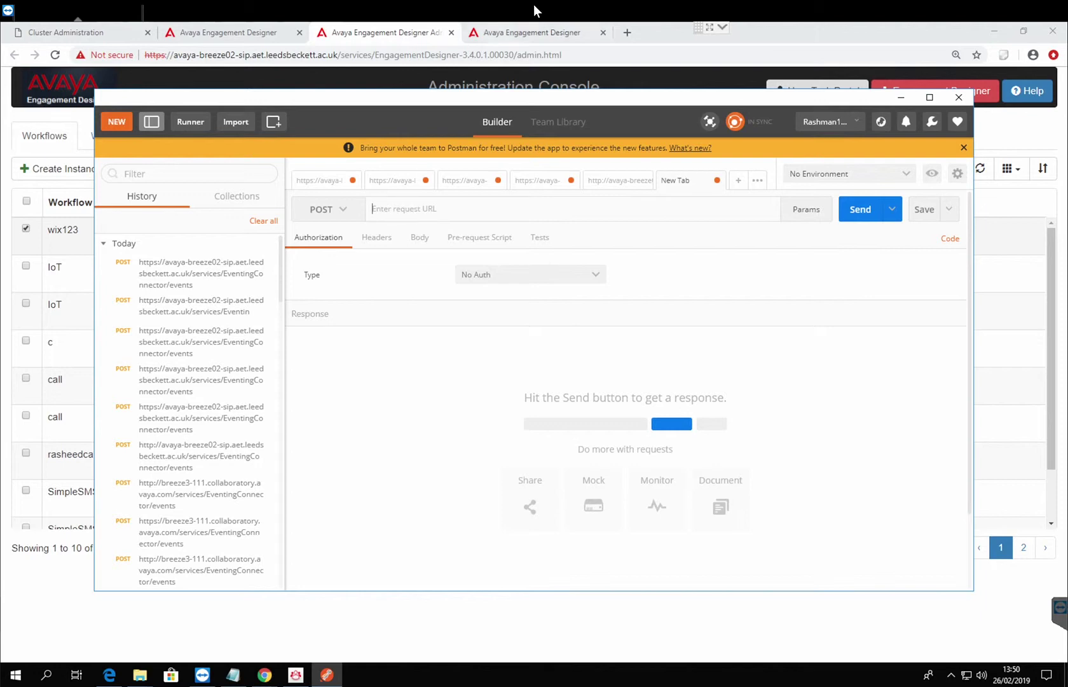
click(440, 54)
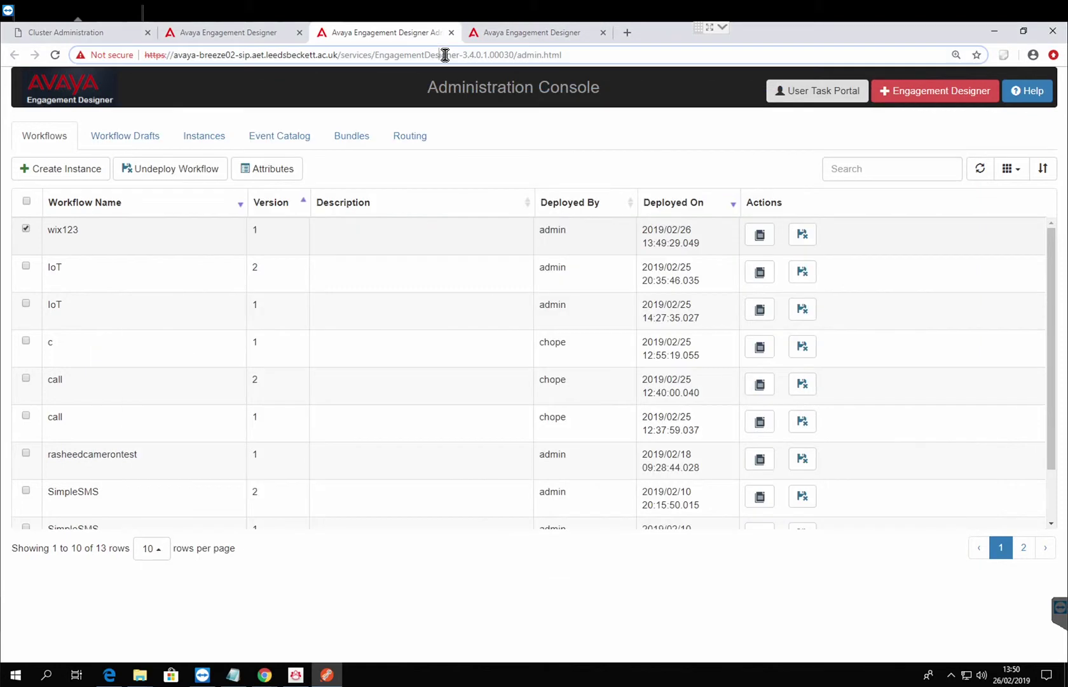
Copy the console's URL from Chrome's address bar, from its start through /services.
click(390, 54)
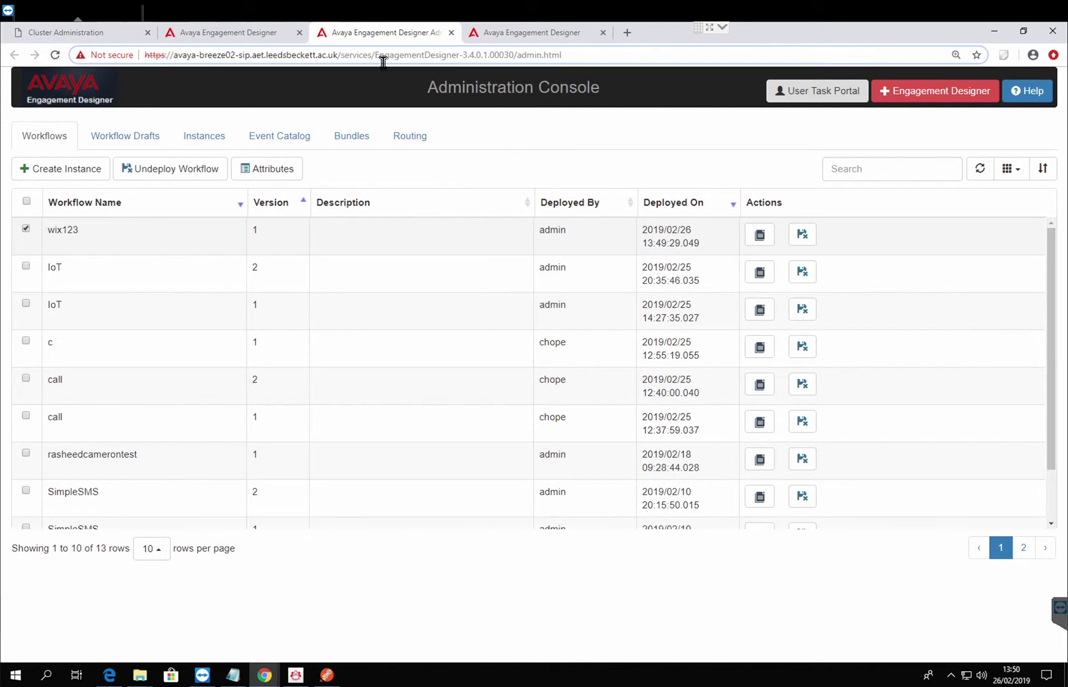
drag(383, 61, 472, 59)
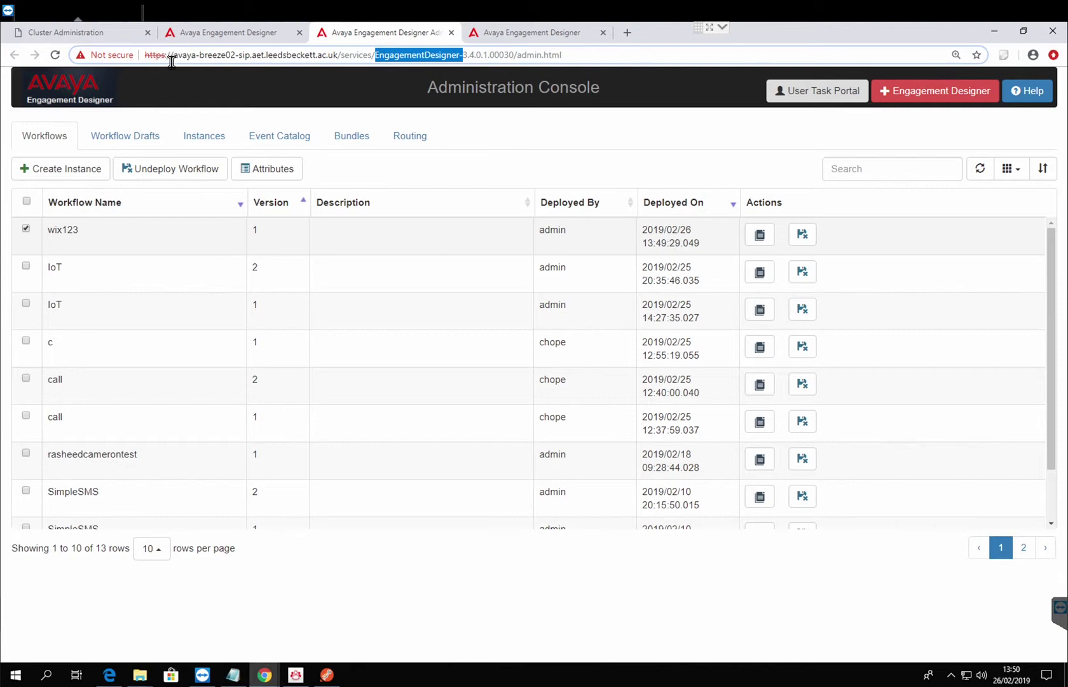
click(127, 54)
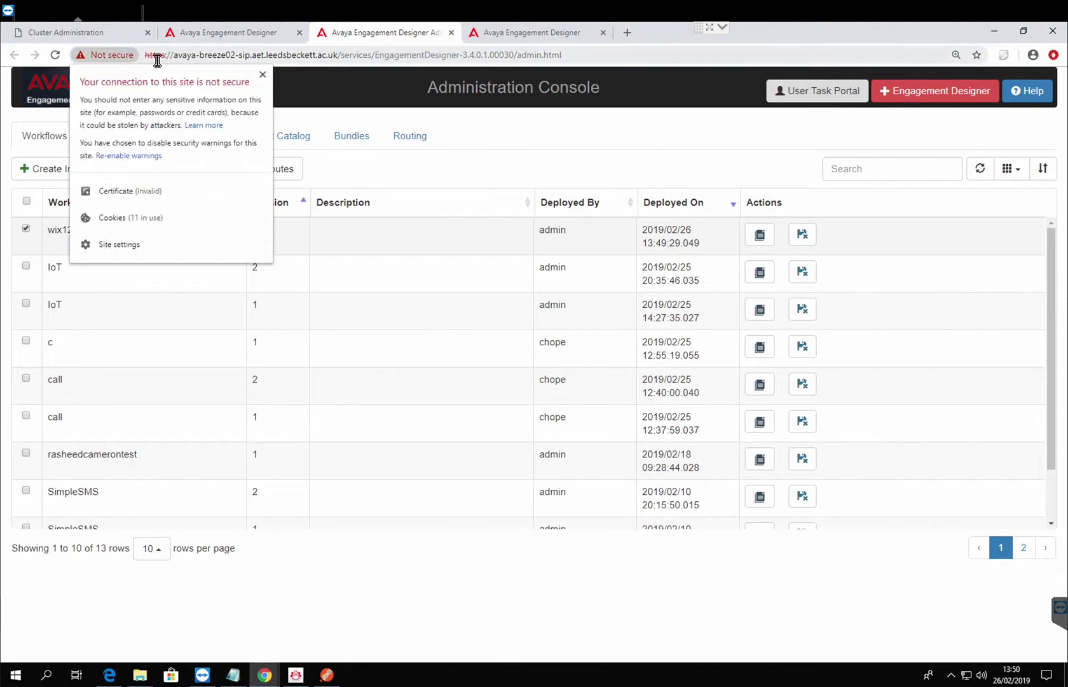
click(156, 60)
drag(145, 57, 379, 63)
key(ctrl+c)
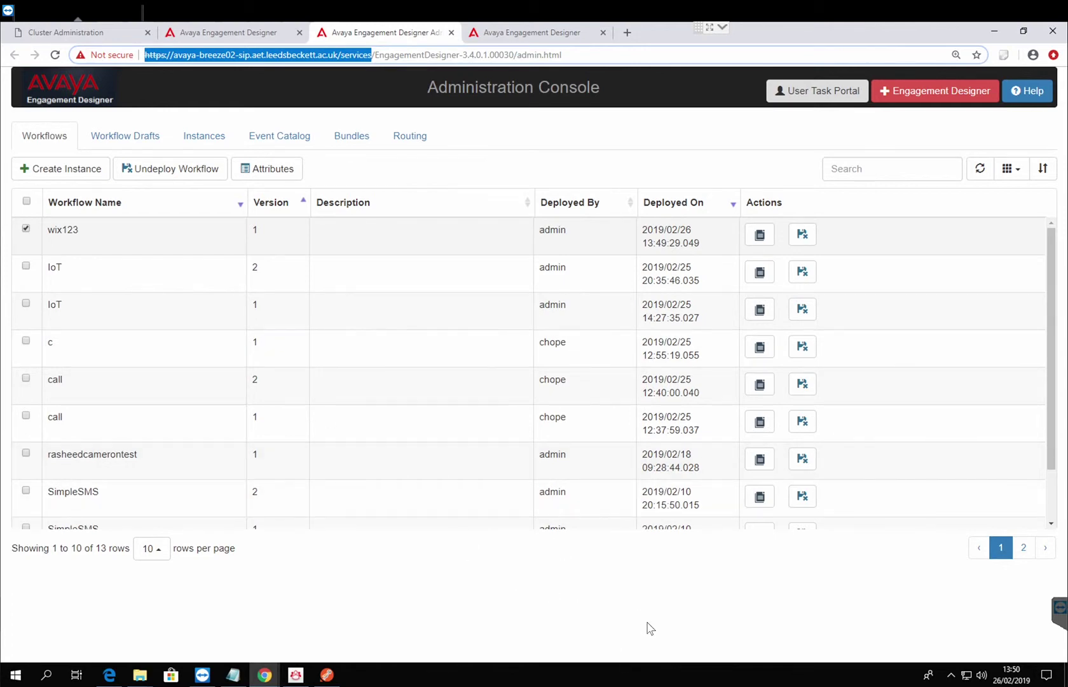
click(361, 573)
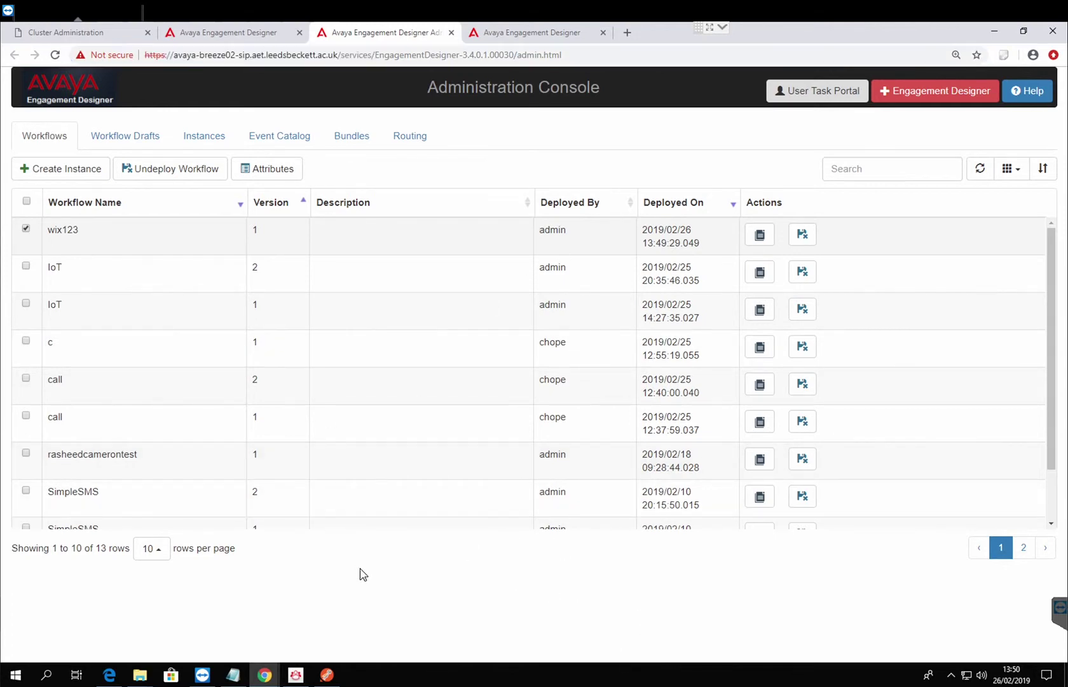
Paste the server base address on a new Notepad line, followed by '/'.
click(235, 676)
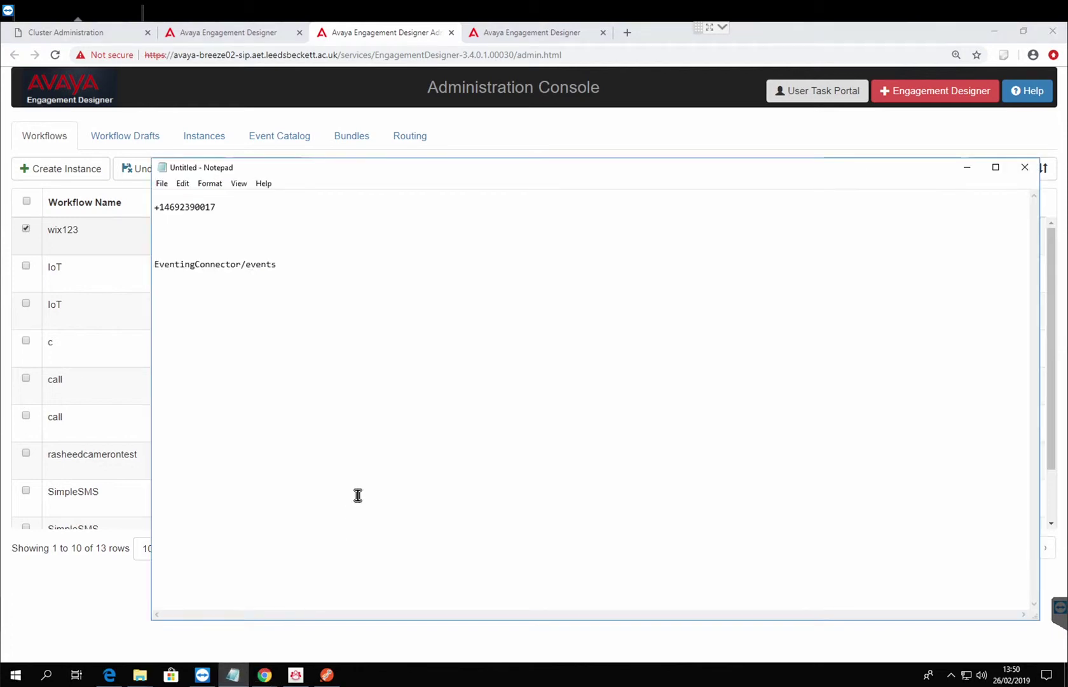
click(357, 290)
key(Return)
key(Return)
key(Return)
key(ctrl+v)
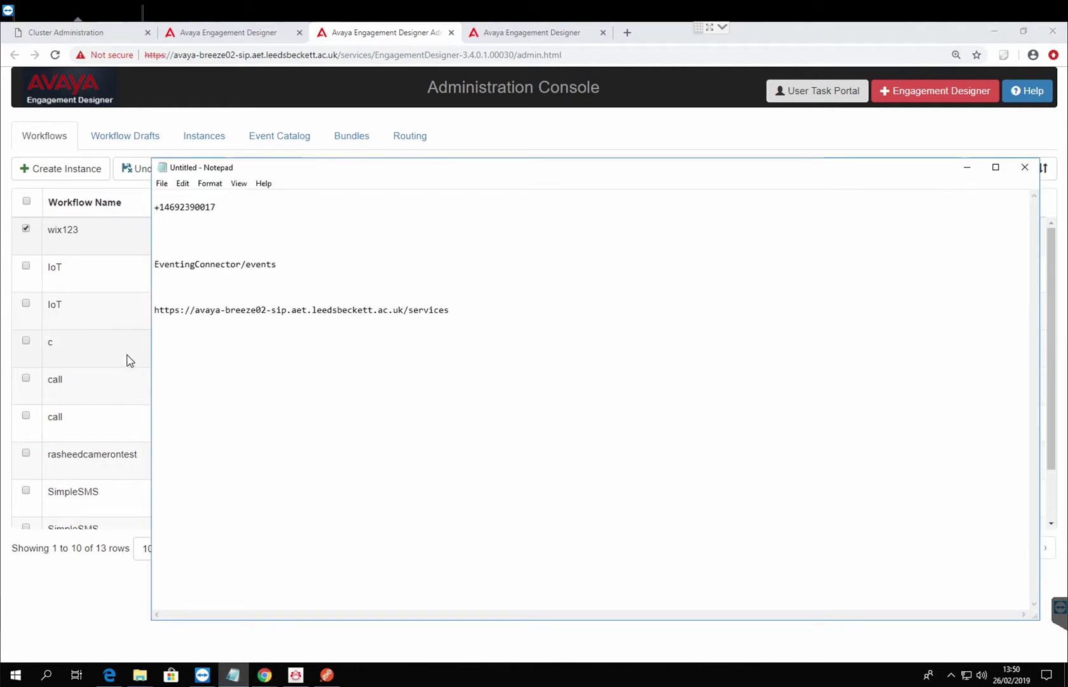
text(/)
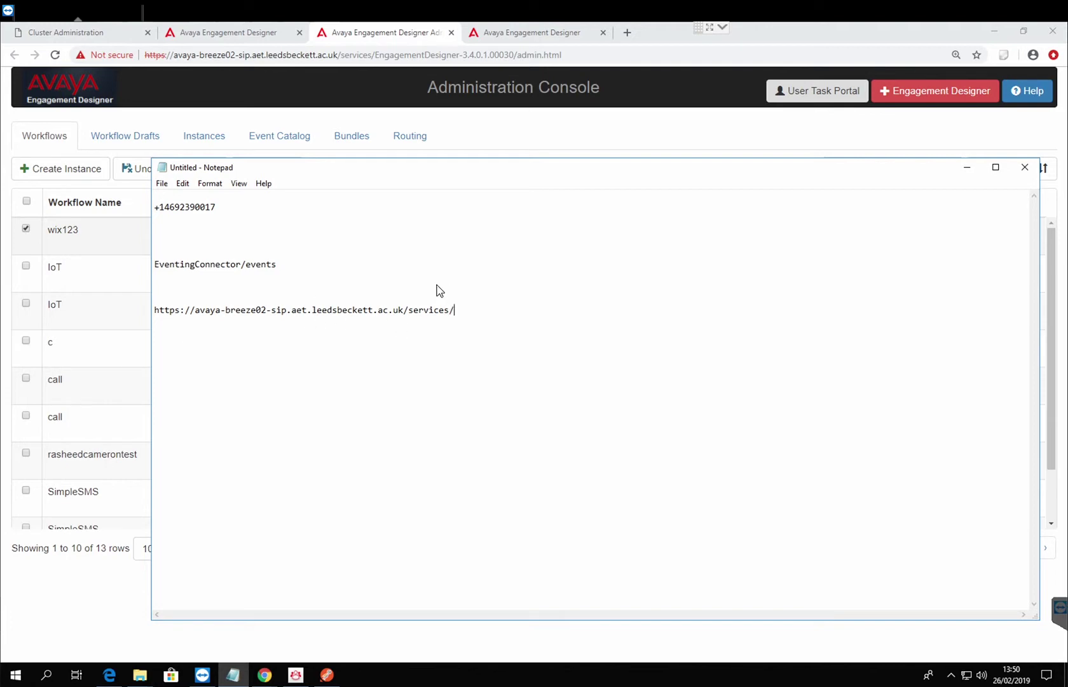
Append EventingConnector/events, select the full endpoint address, and minimize Notepad.
drag(293, 270, 133, 267)
key(ctrl+c)
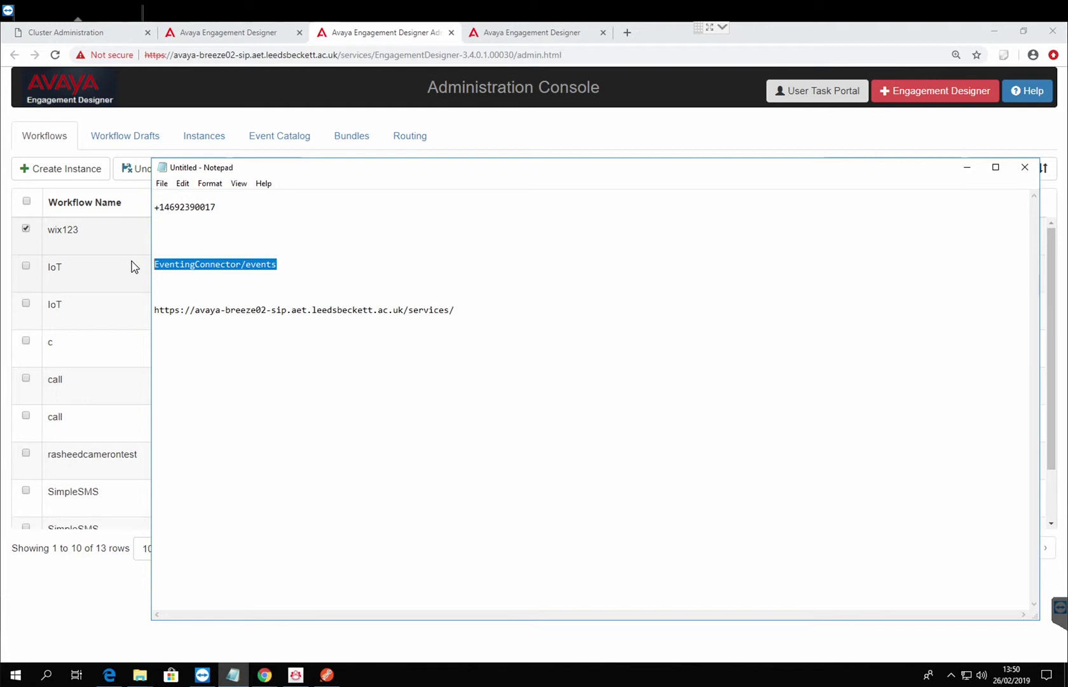
click(484, 313)
key(ctrl+v)
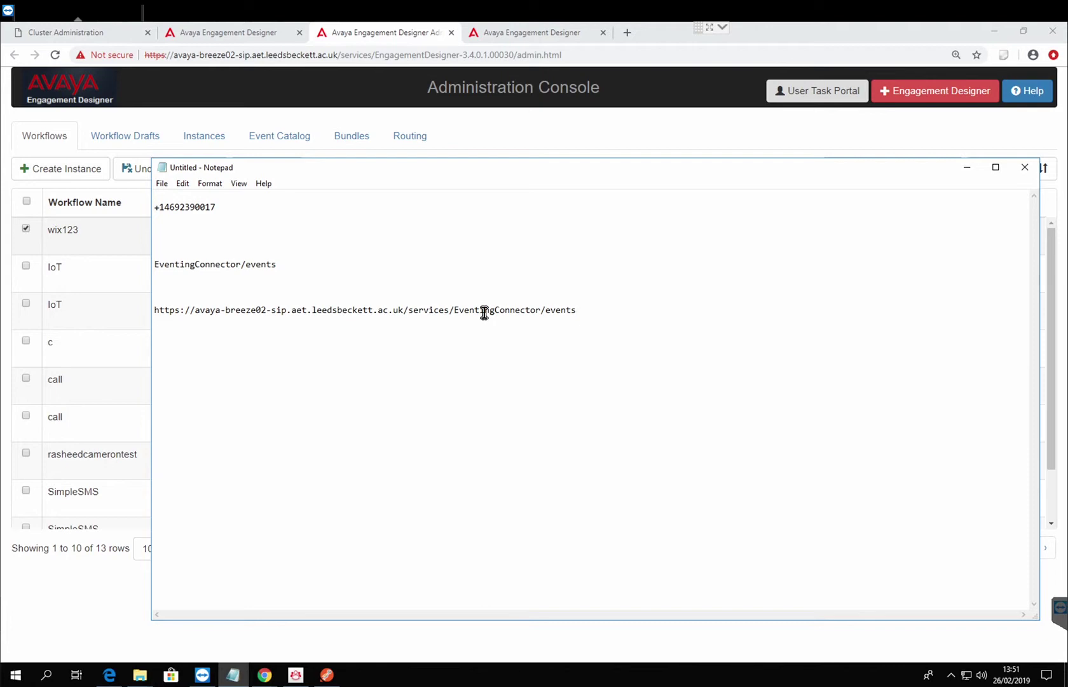
drag(578, 311, 126, 309)
key(ctrl+c)
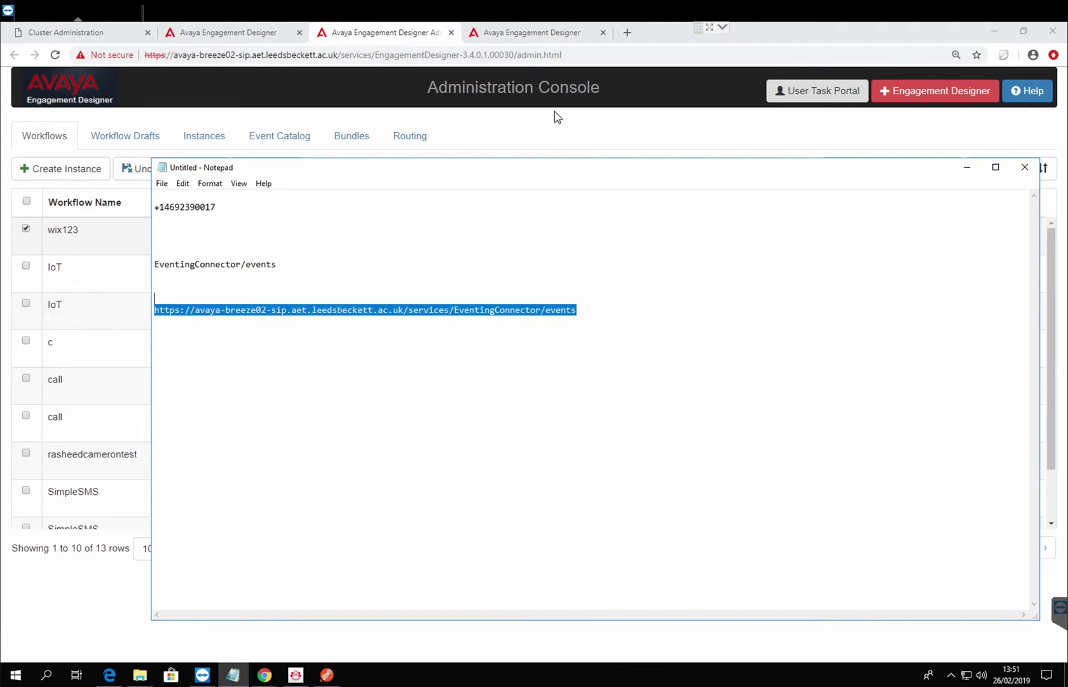
click(967, 167)
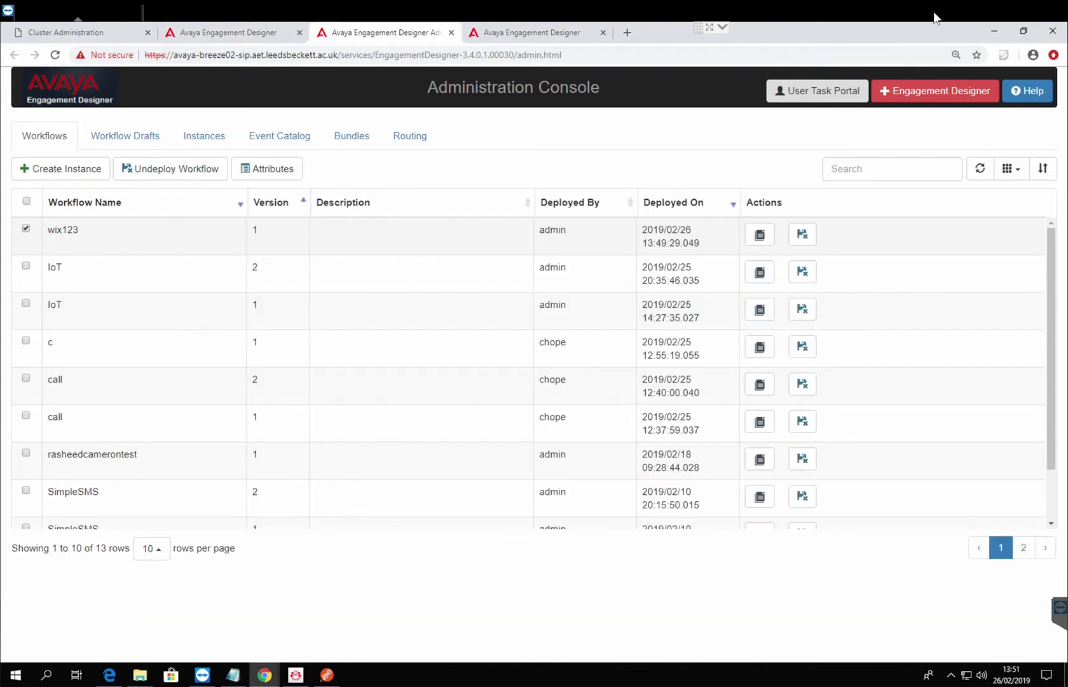
click(327, 668)
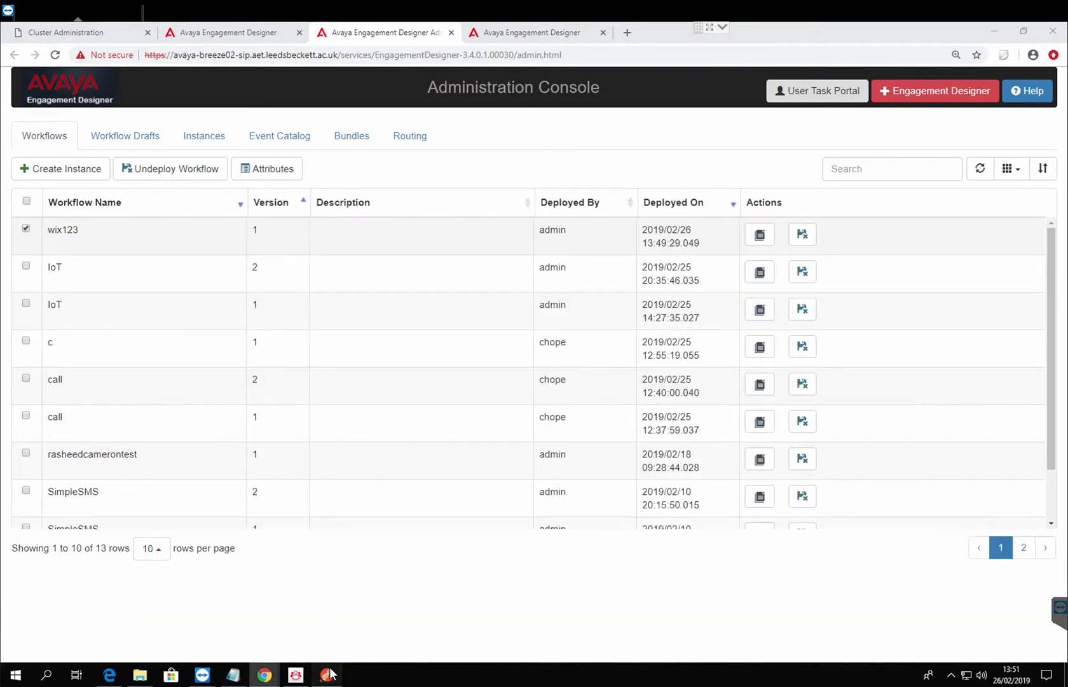
Paste the EventingConnector/events URL into Postman and send the POST, which returns a 500 error.
click(386, 212)
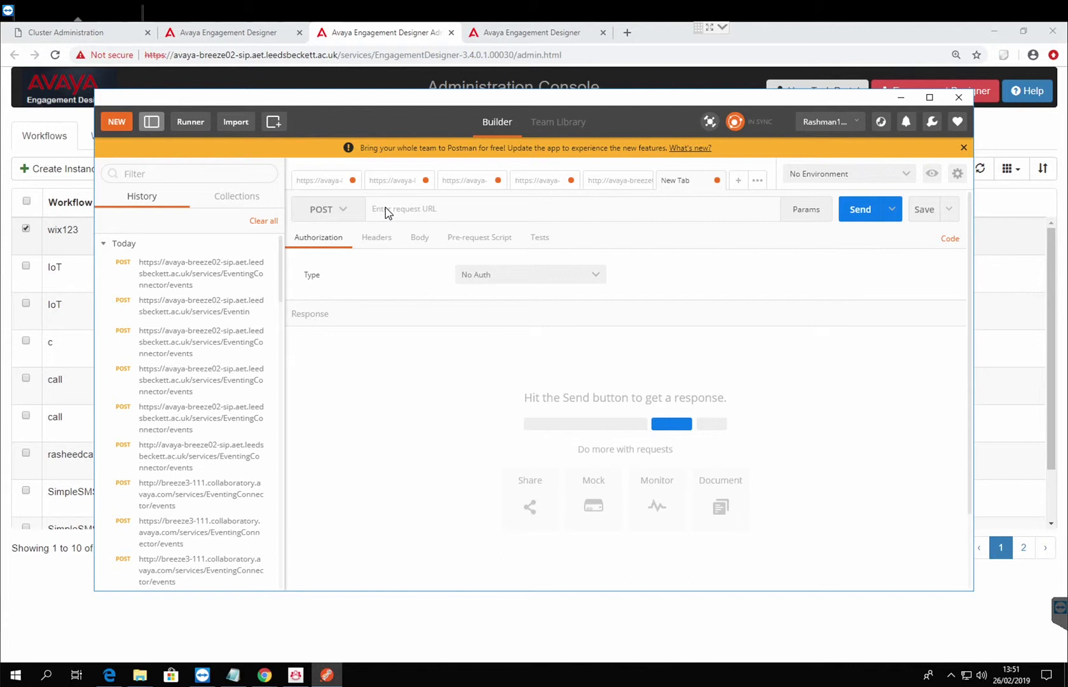
key(ctrl+v)
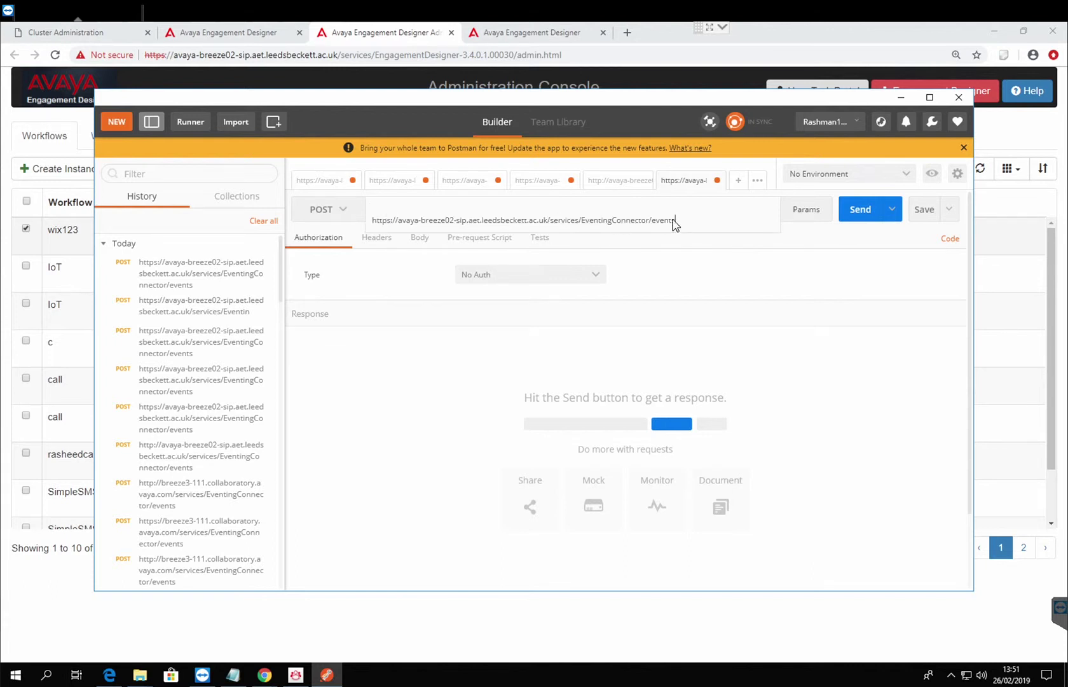
key(Return)
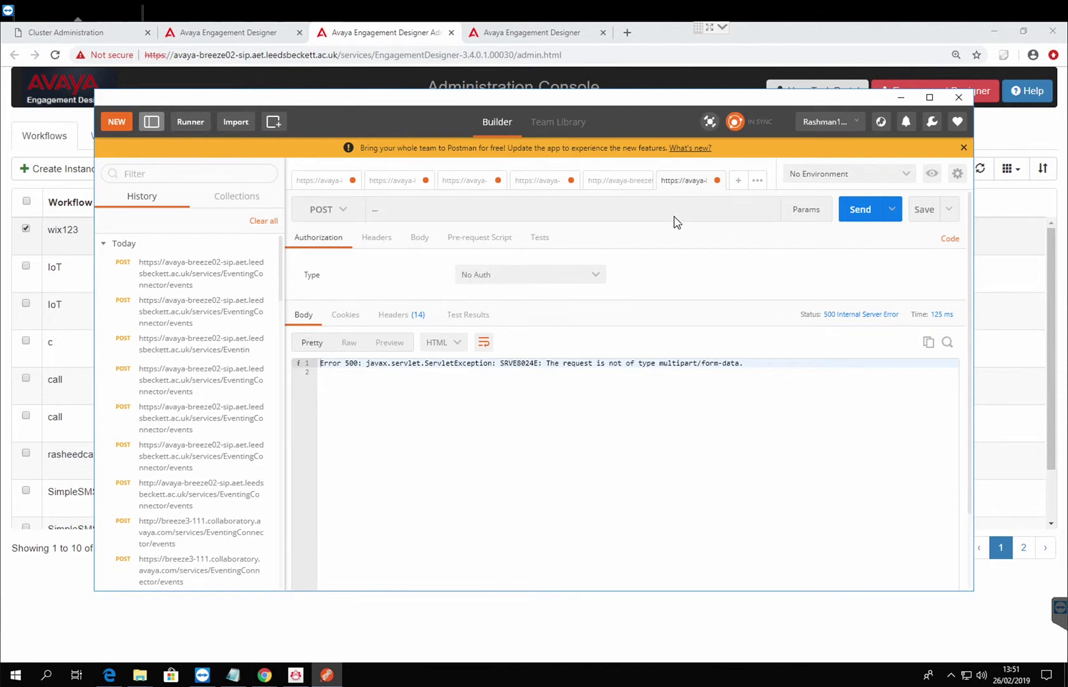
click(532, 204)
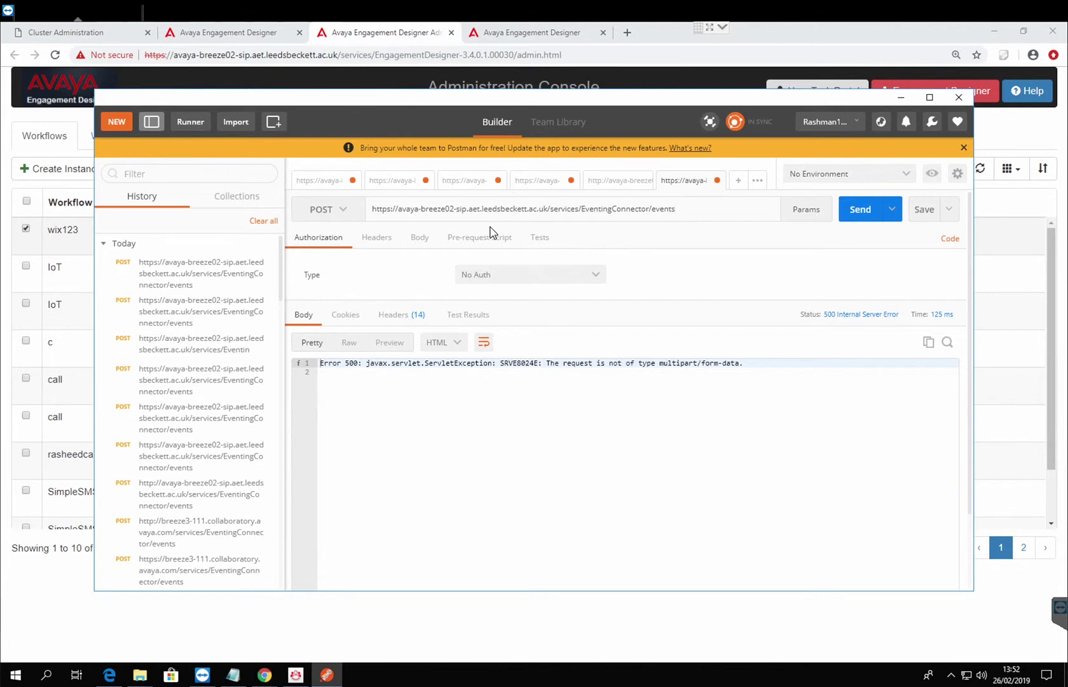
Open the request's form-data Body and start a new key, then return to Engagement Designer.
click(419, 238)
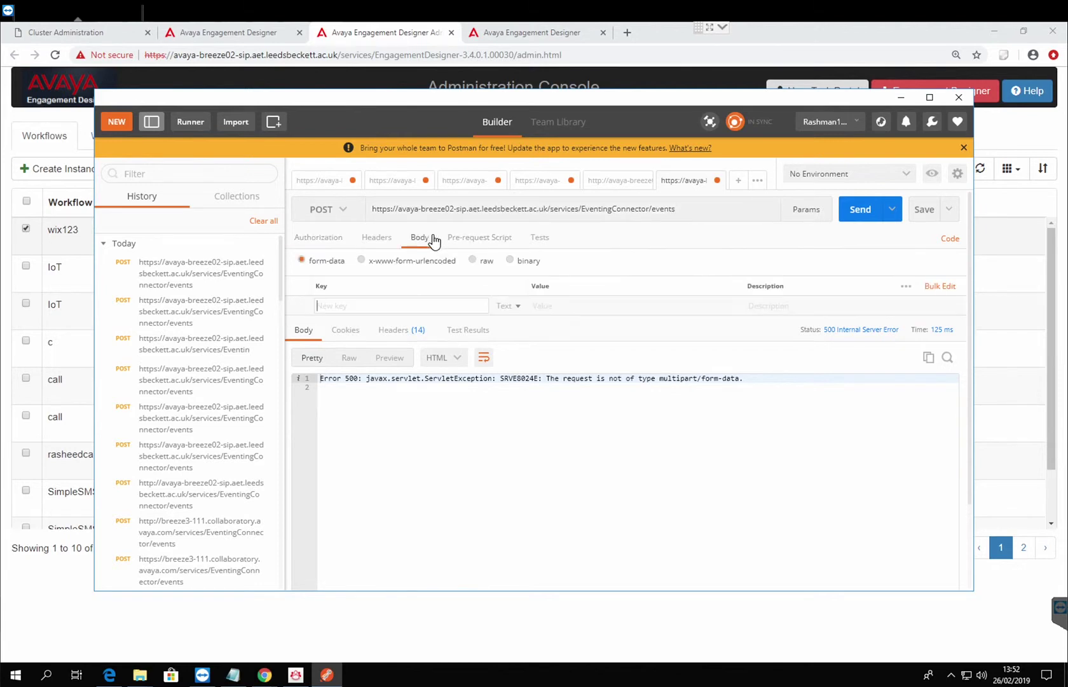
click(400, 310)
click(349, 39)
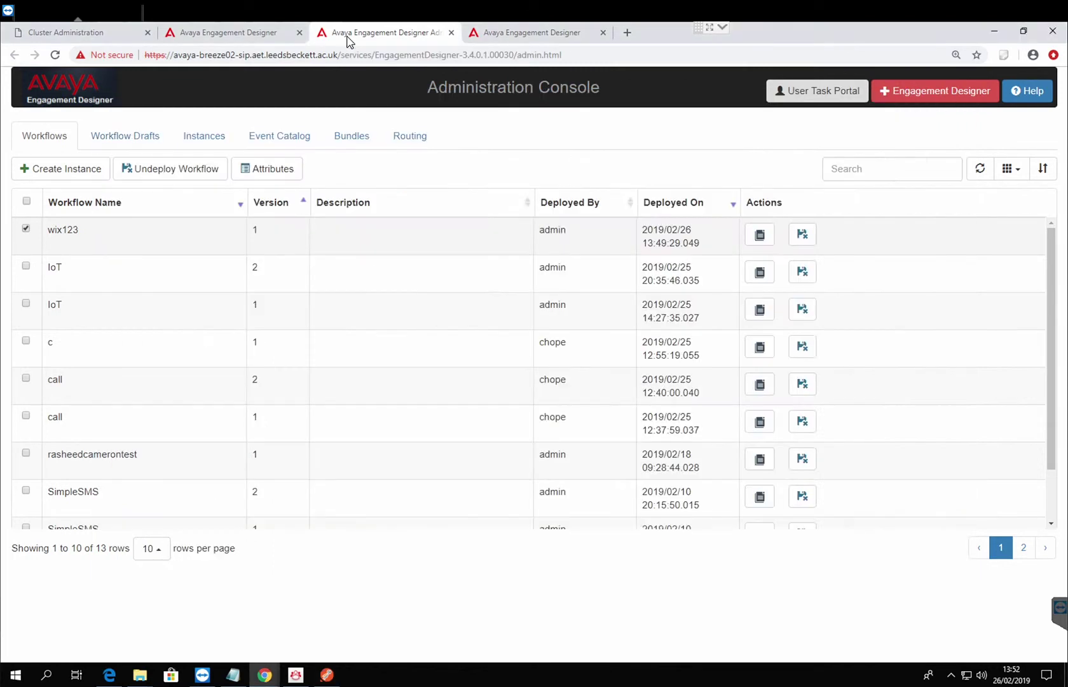
Search the Event Catalog for 'leeds' and open the LeedsU StudentData event's details.
click(286, 143)
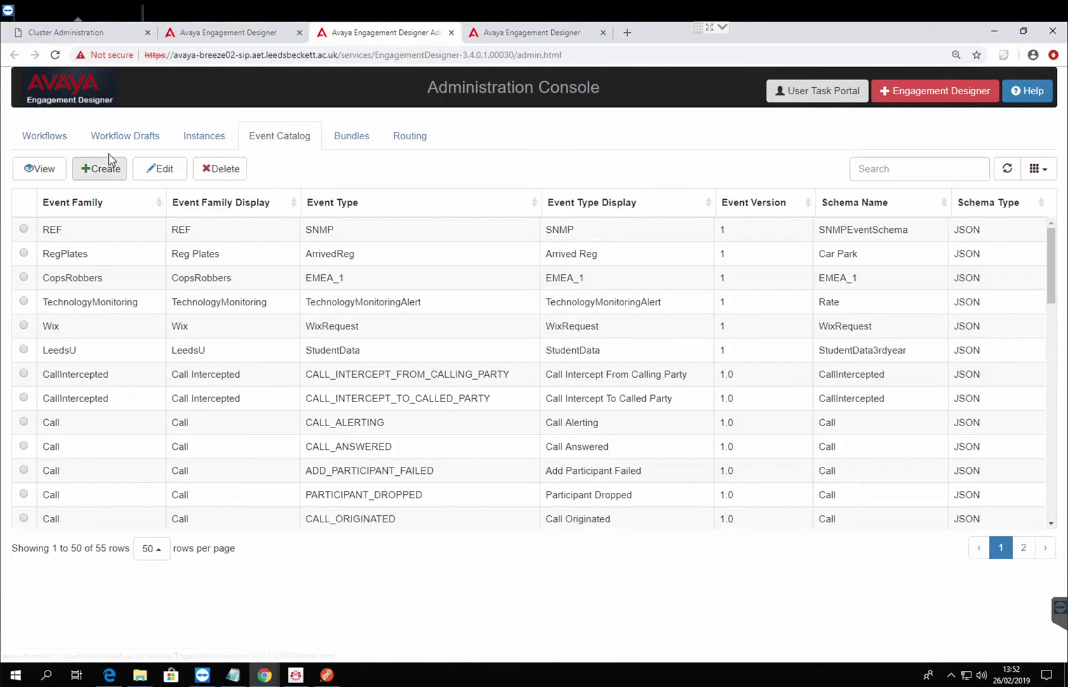
click(877, 173)
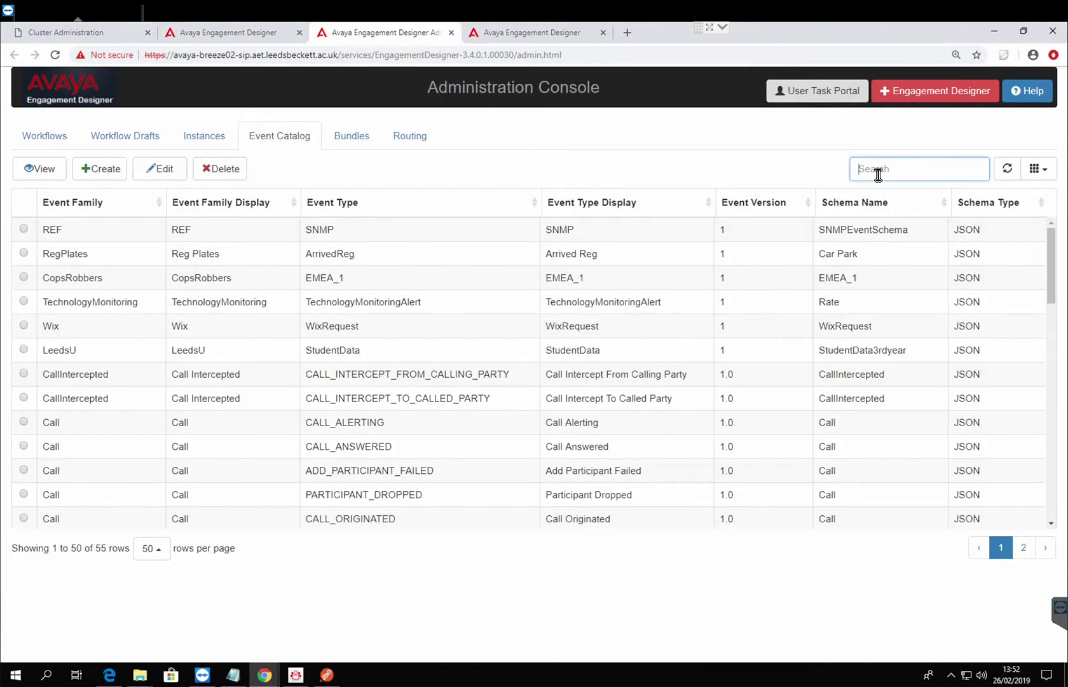
text(leeds)
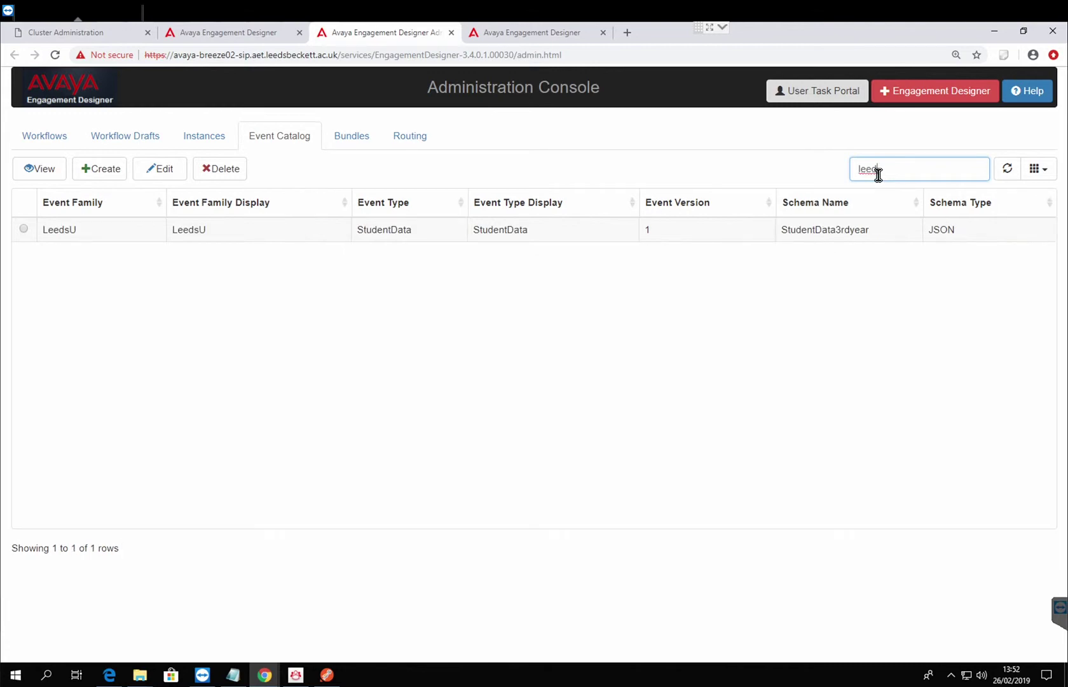
click(37, 237)
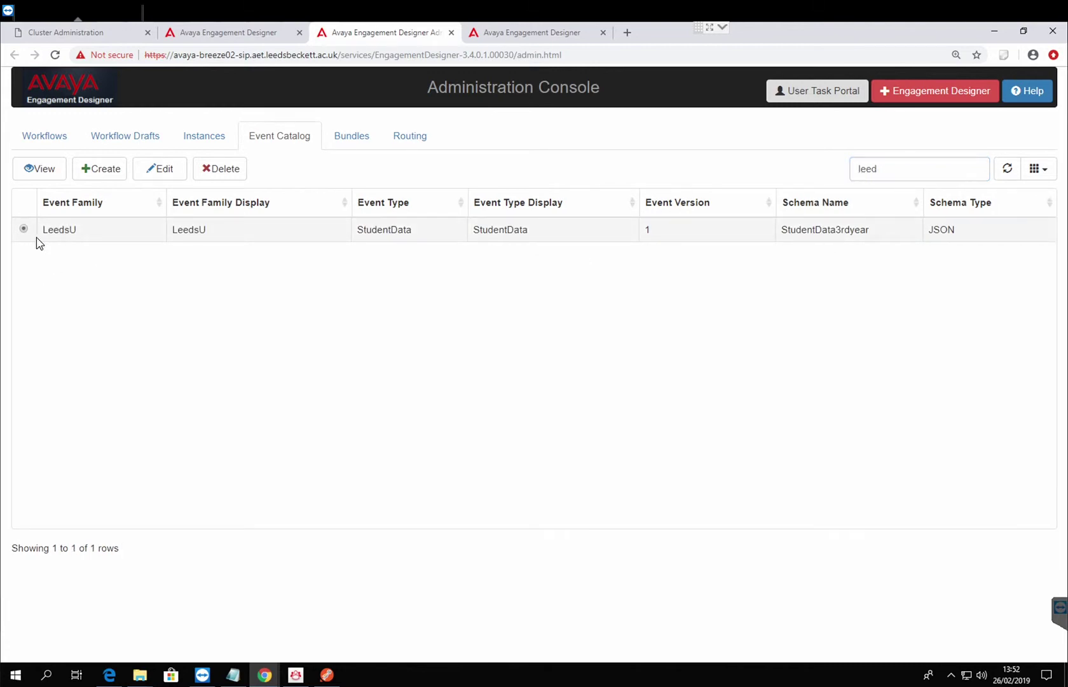
click(152, 176)
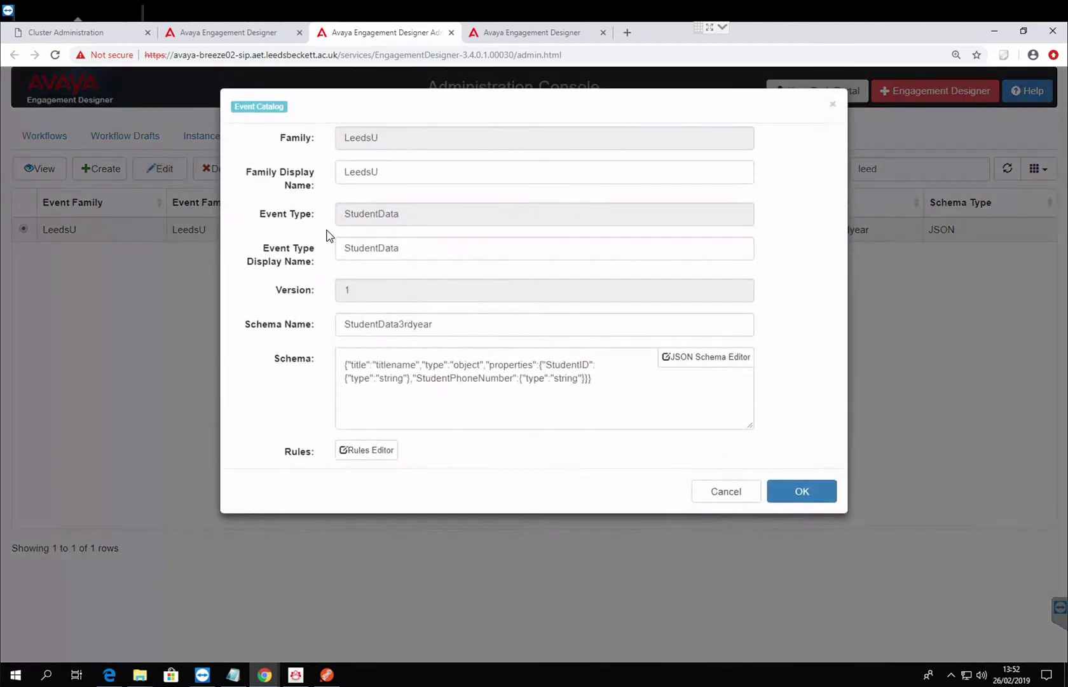
drag(417, 176, 286, 152)
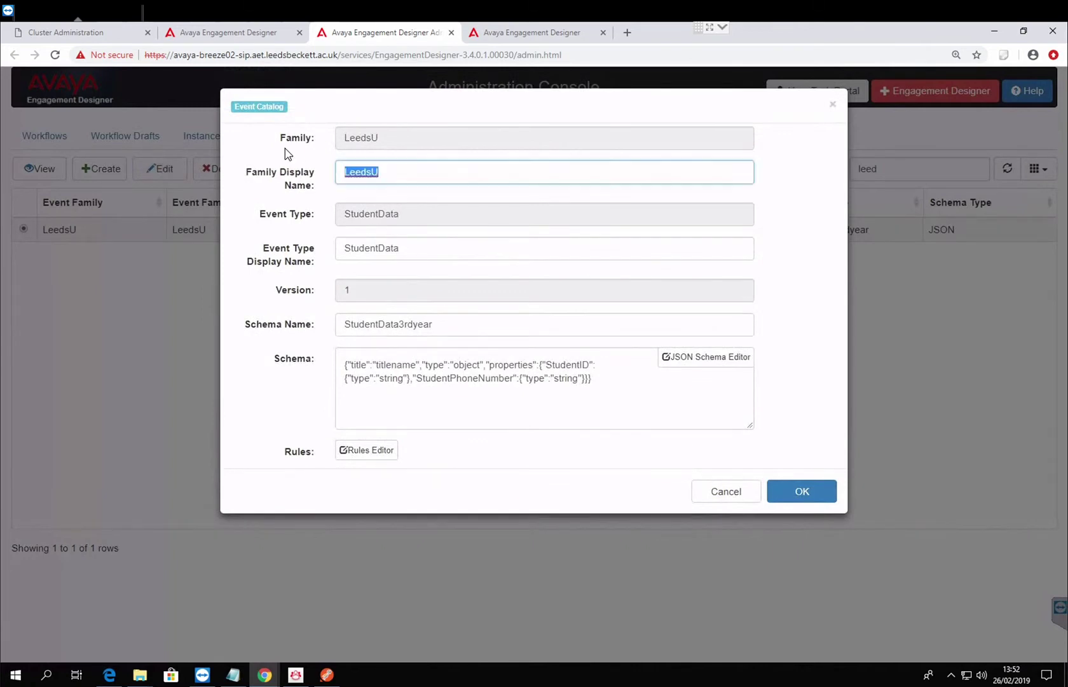
click(350, 195)
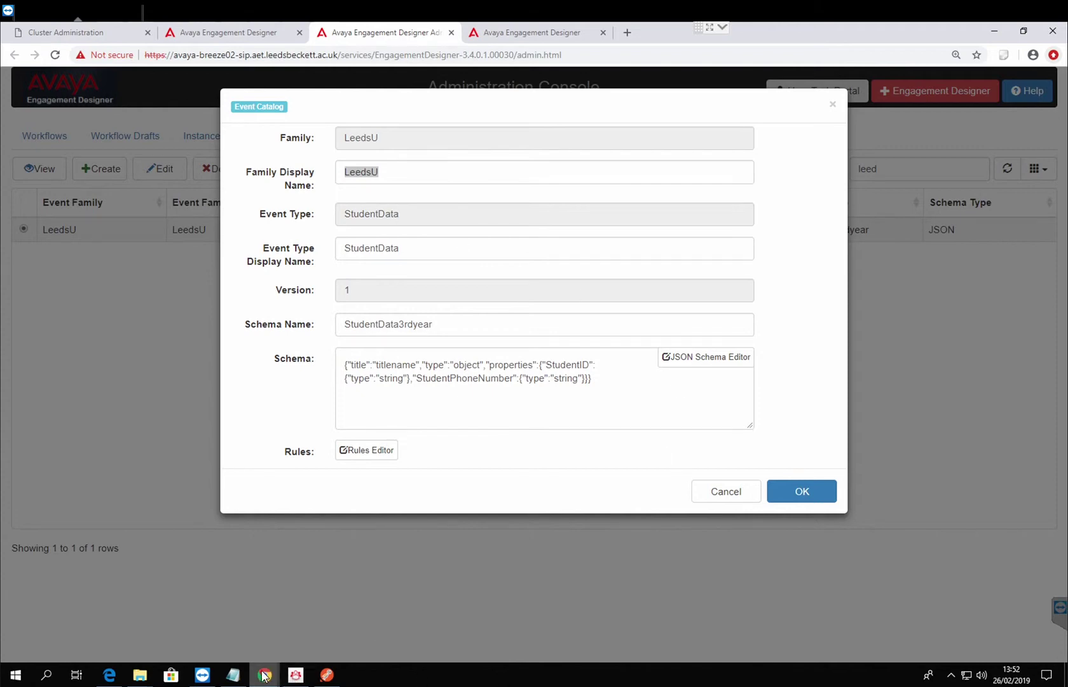
Add form-data keys family, type, version and eventBody to the Postman request body.
click(327, 675)
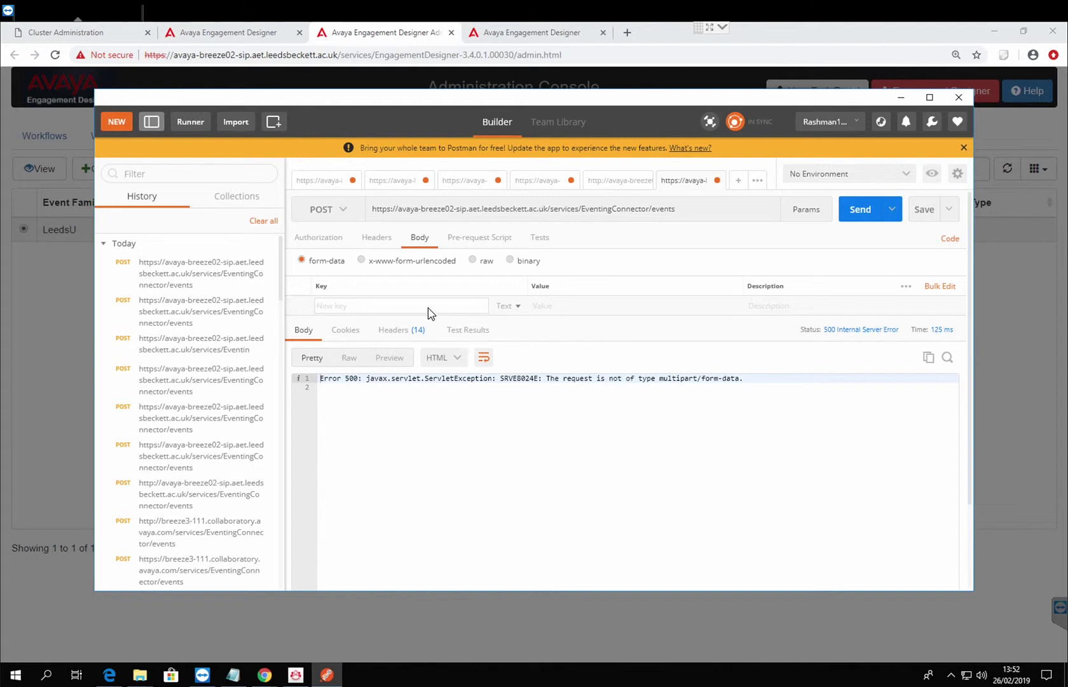
text(family)
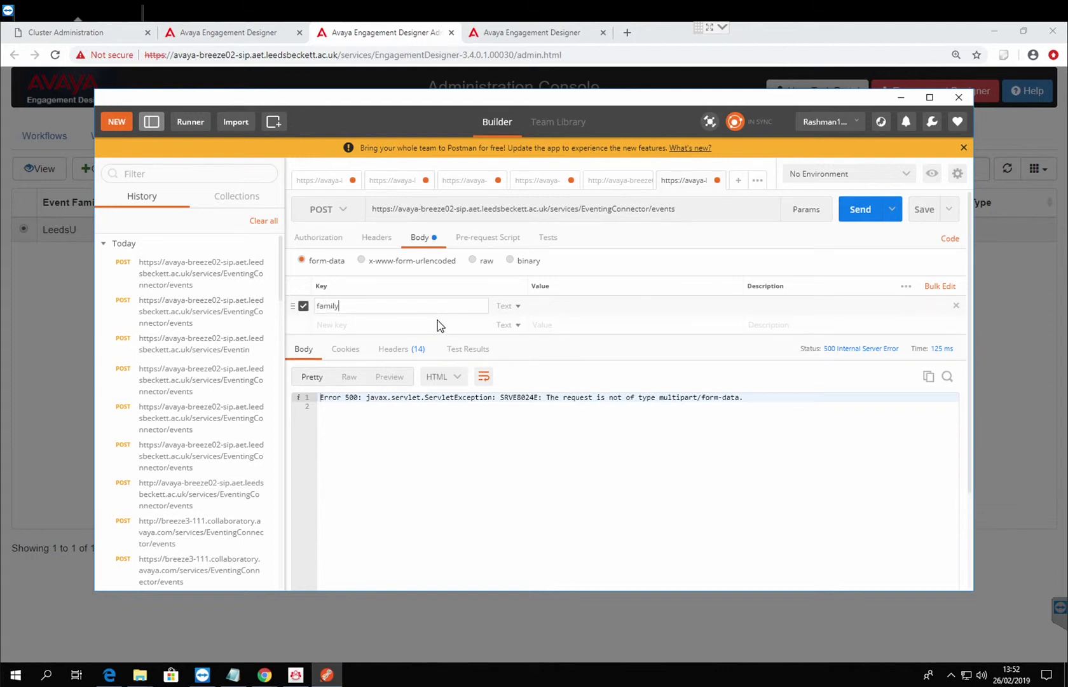
click(438, 325)
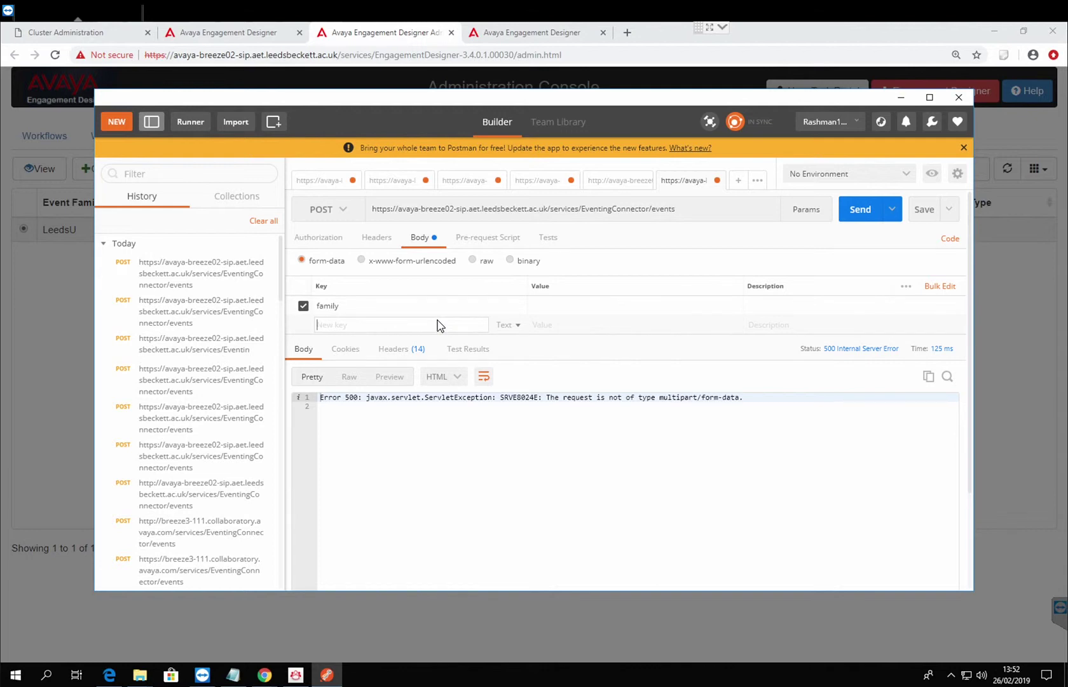
text(type)
click(403, 344)
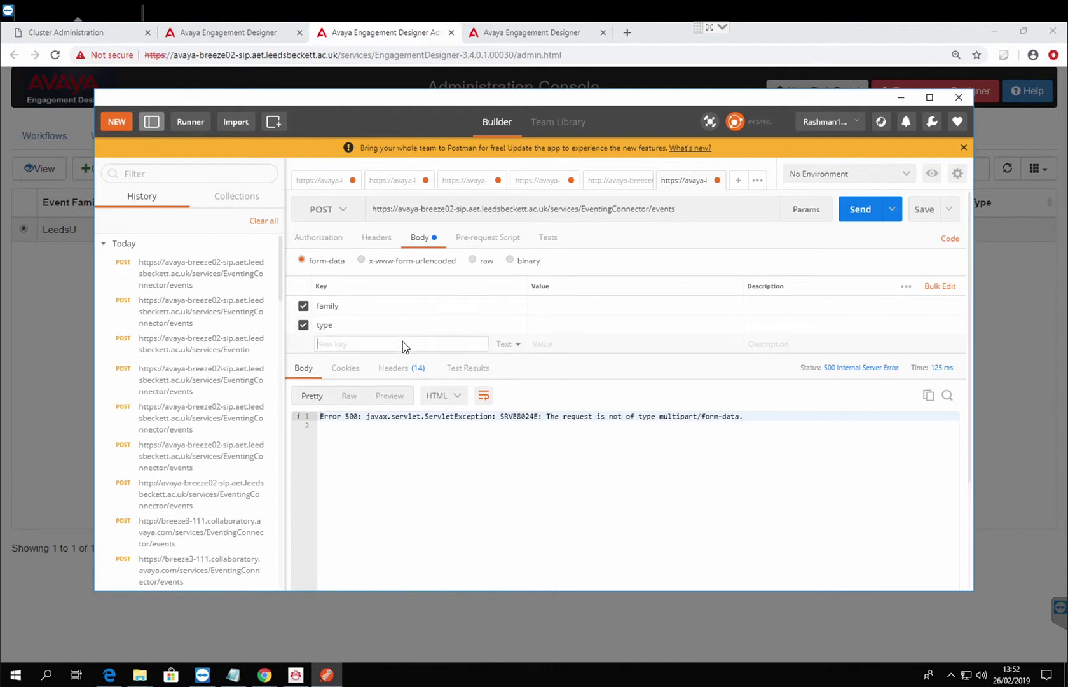
text(v)
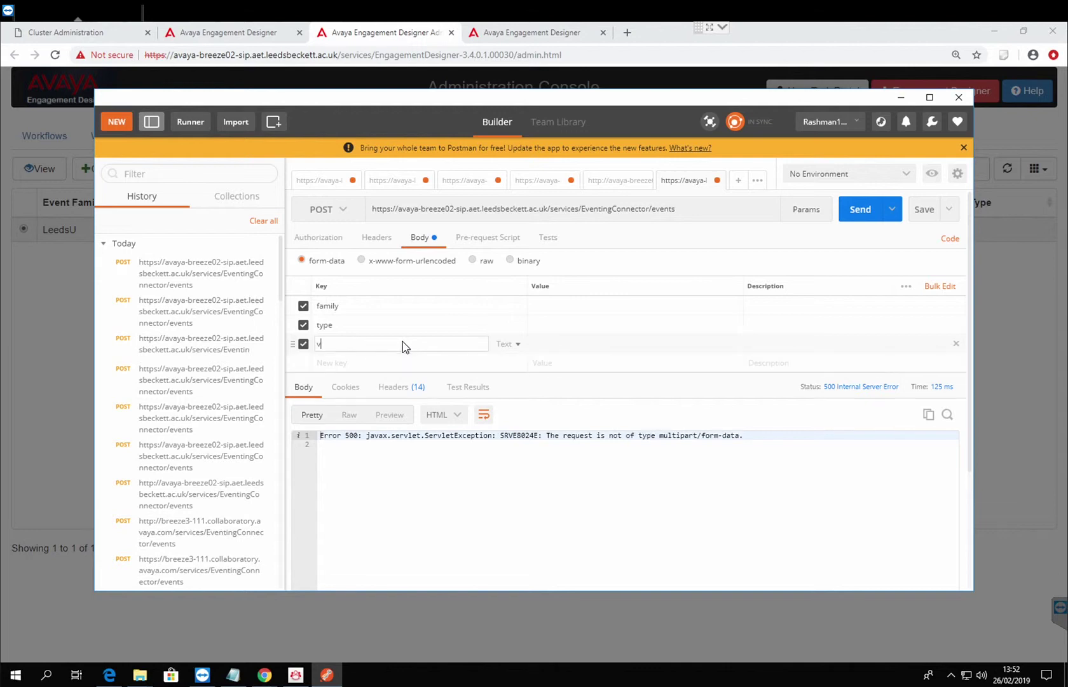
text(ersion)
click(384, 363)
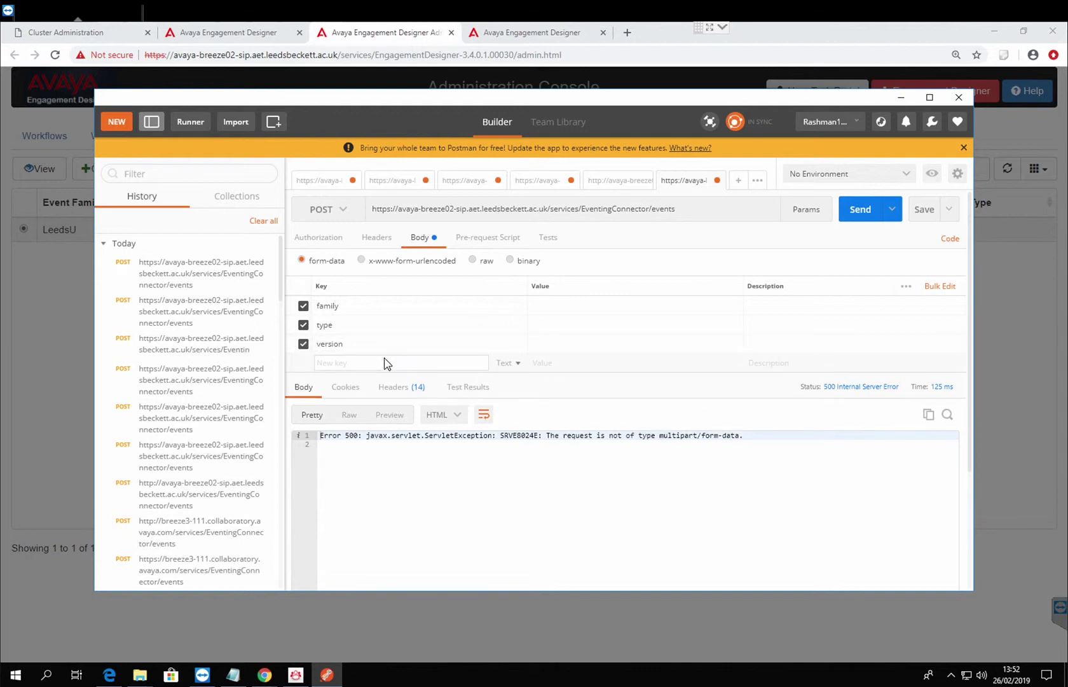
text(event)
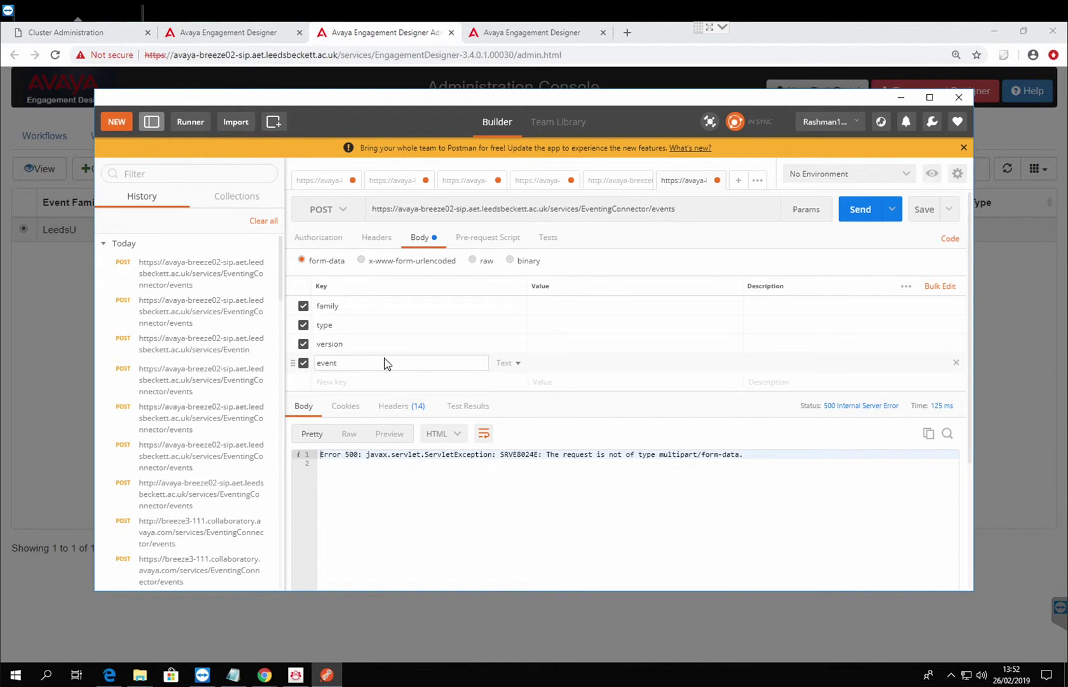
text(Boday)
key(BackSpace)
key(BackSpace)
text(y)
click(570, 311)
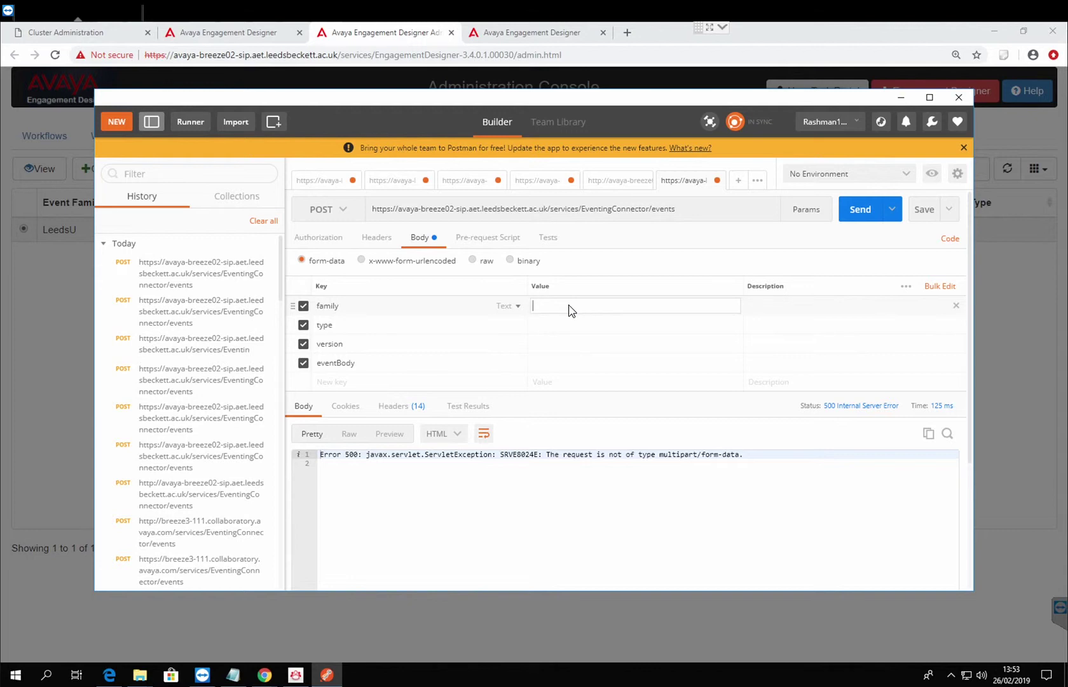
Copy LeedsU from the event details and paste it as the family value.
click(407, 43)
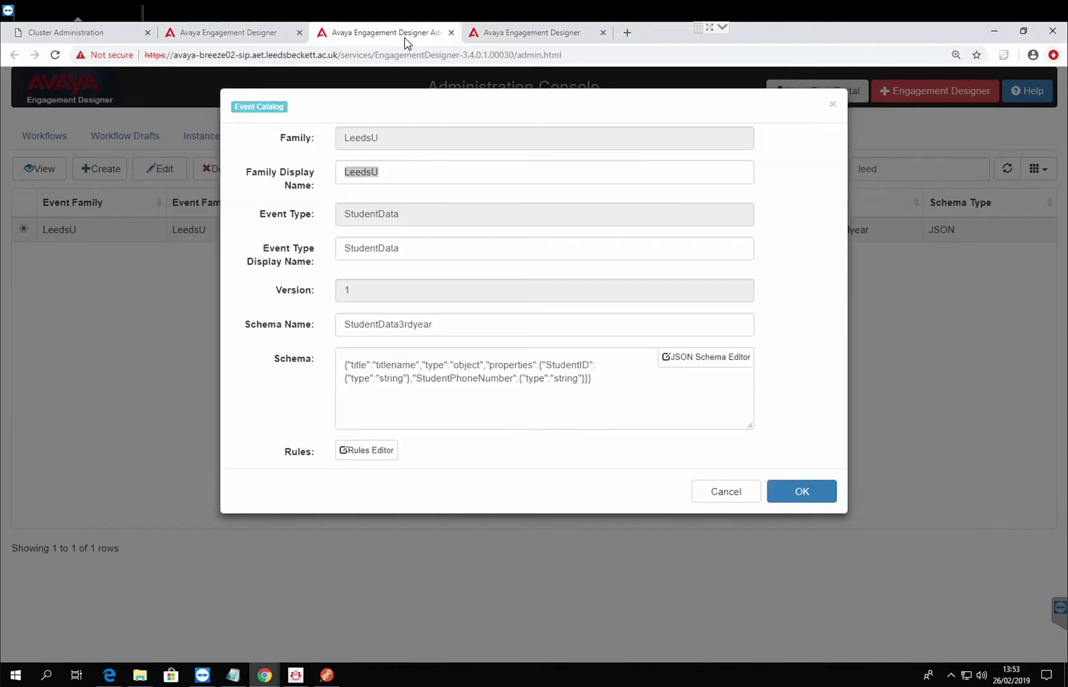
drag(398, 179, 292, 181)
key(ctrl+c)
click(324, 670)
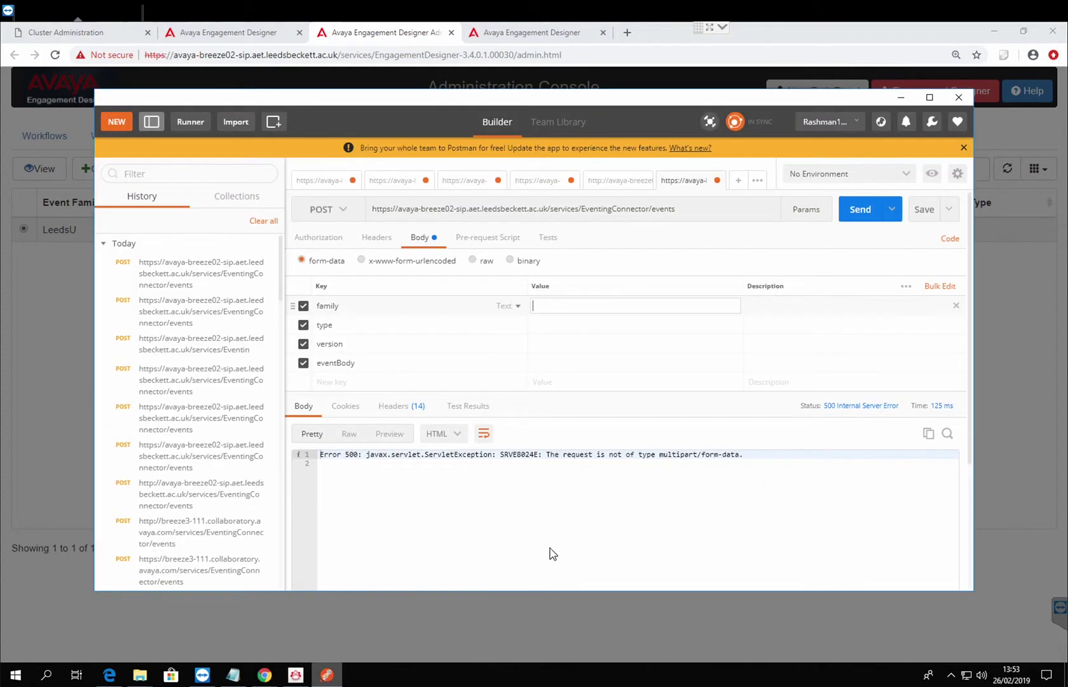
key(ctrl+v)
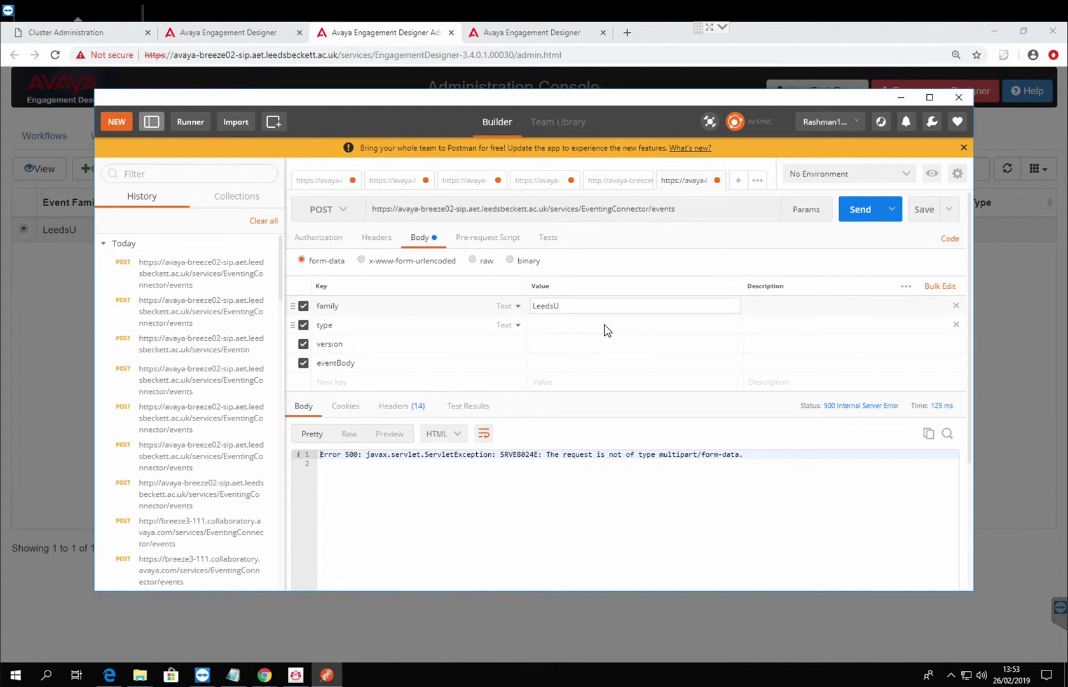
Set the type value to StudentData and the version value to 1.
click(586, 325)
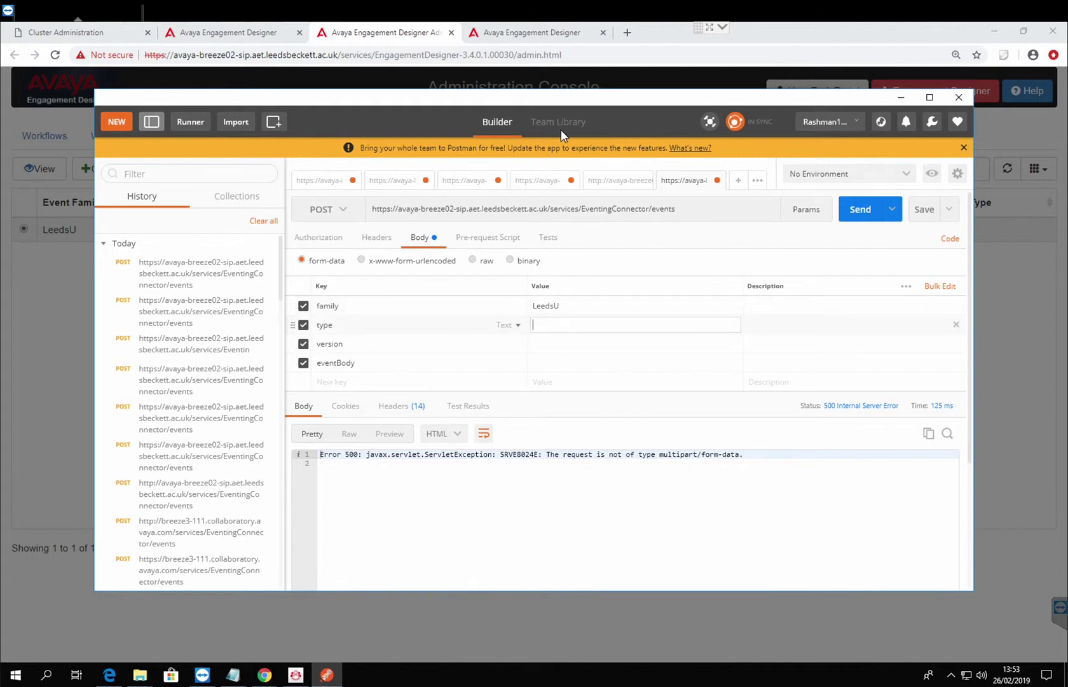
mouse_move(563, 104)
mouse_down()
mouse_move(563, 351)
mouse_move(561, 110)
mouse_up()
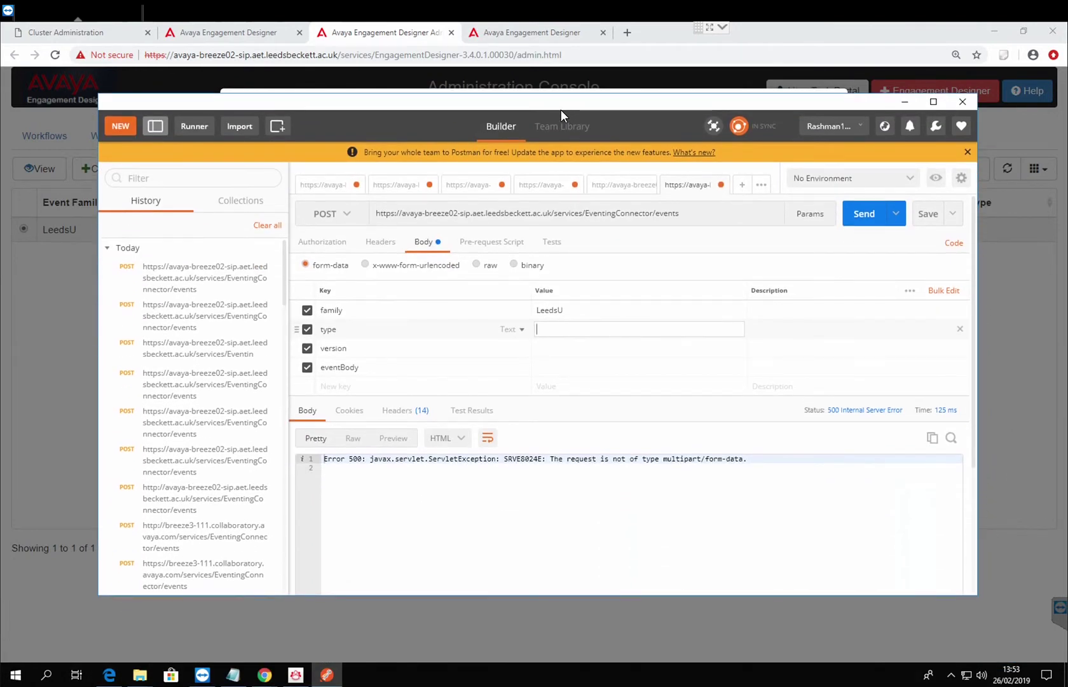
text(StudentData)
click(608, 91)
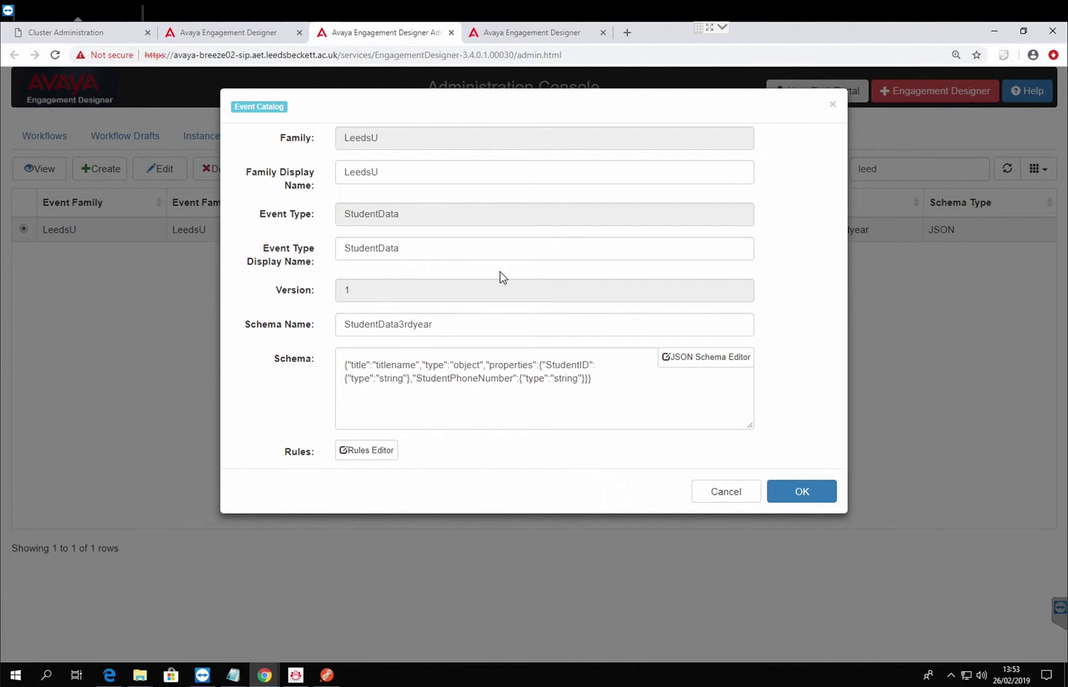
click(326, 674)
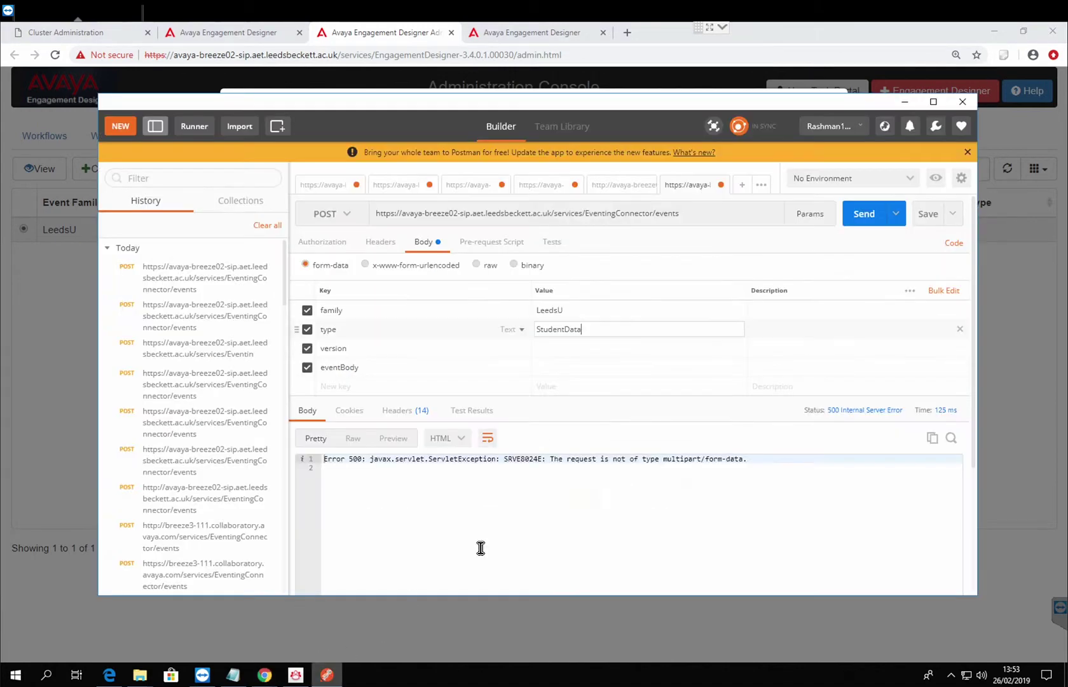
click(544, 349)
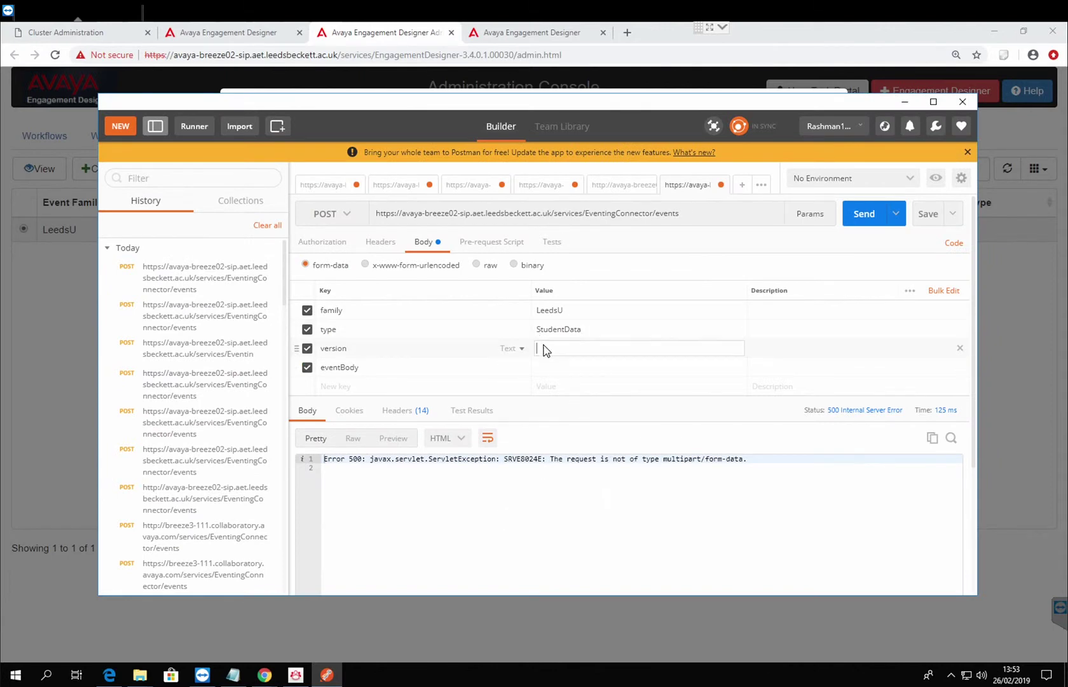
text(1)
Select the event's schema JSON in the Event Catalog details to copy it.
drag(662, 112, 639, 134)
click(532, 397)
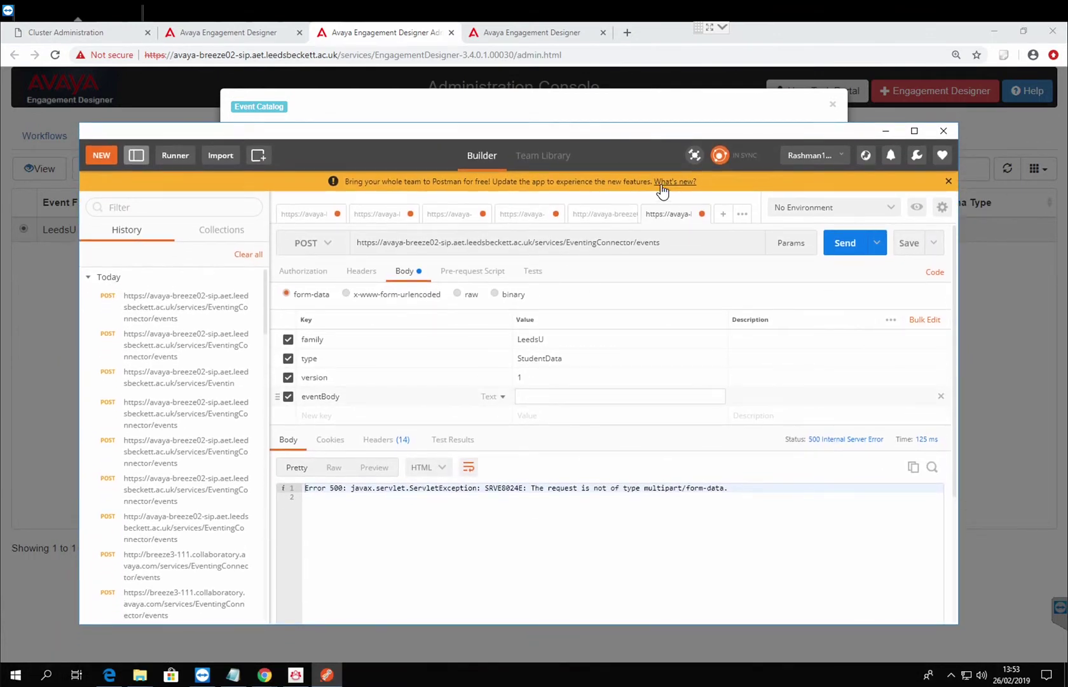
click(622, 114)
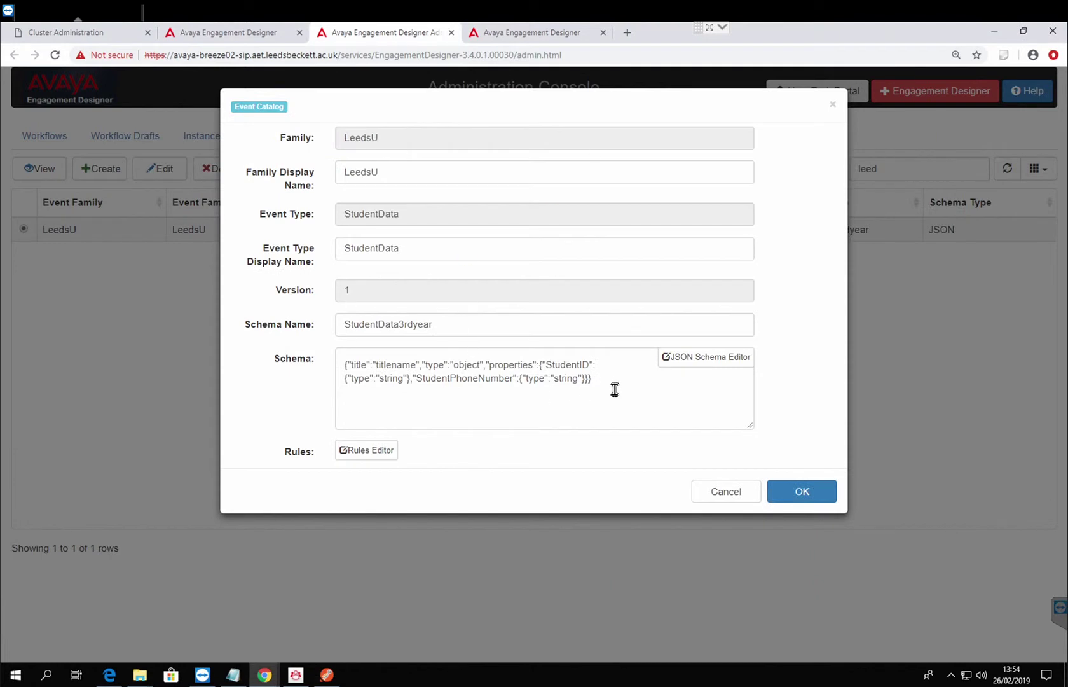
drag(615, 389, 281, 365)
key(ctrl+c)
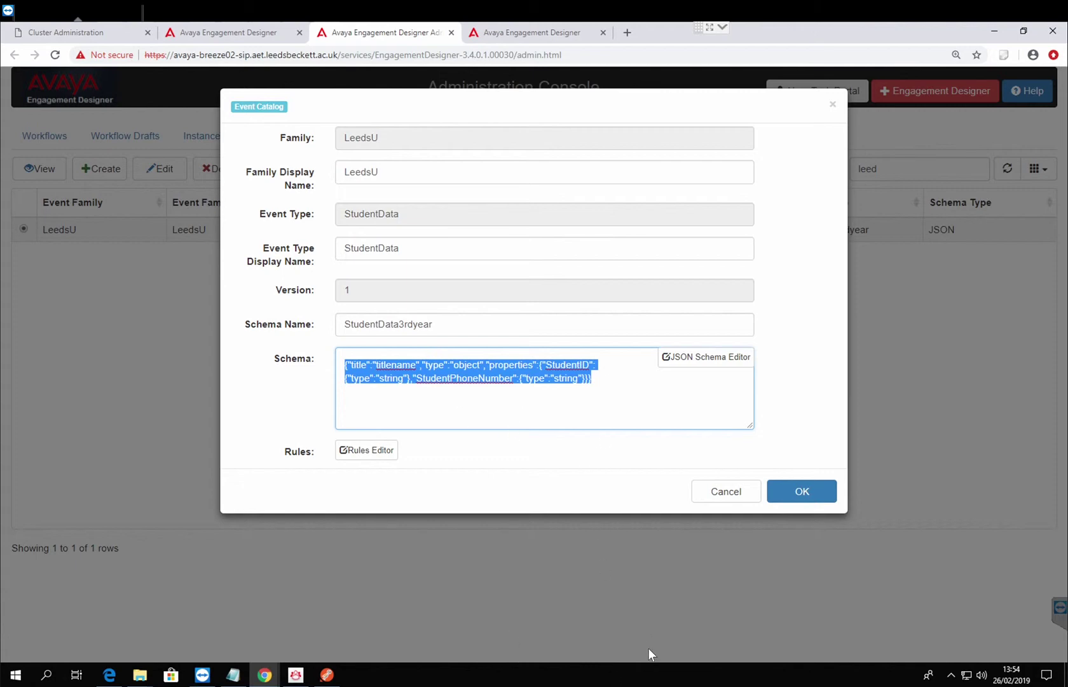
Paste the copied schema JSON onto a new line in Notepad.
click(232, 674)
click(534, 469)
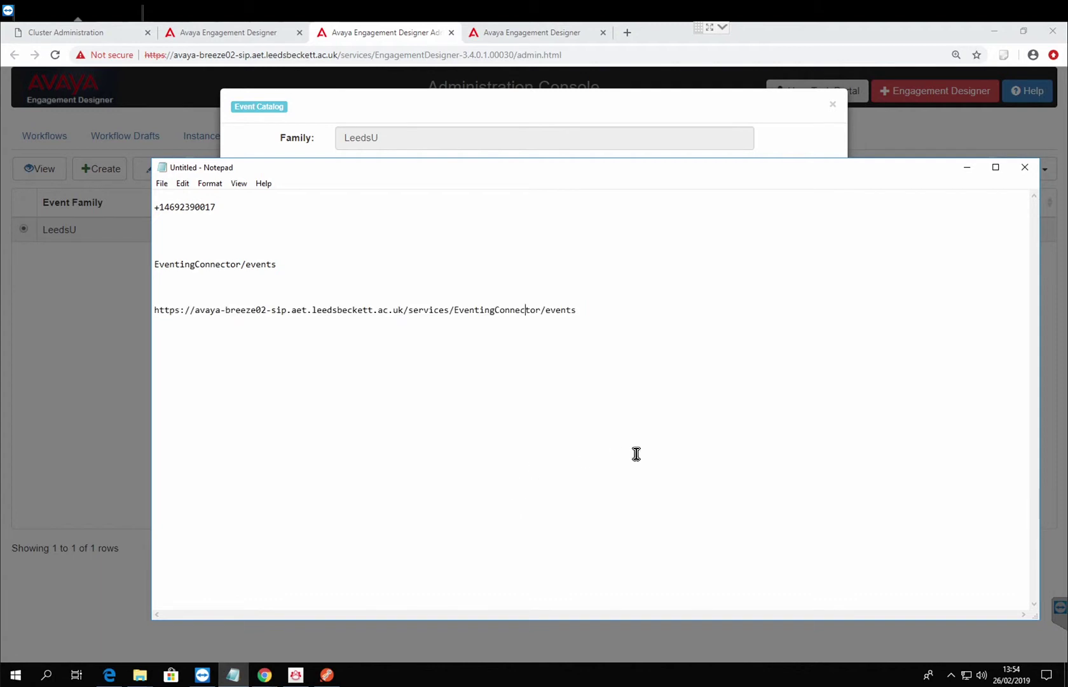
click(681, 380)
key(Return)
key(Return)
key(Return)
key(Return)
key(ctrl+v)
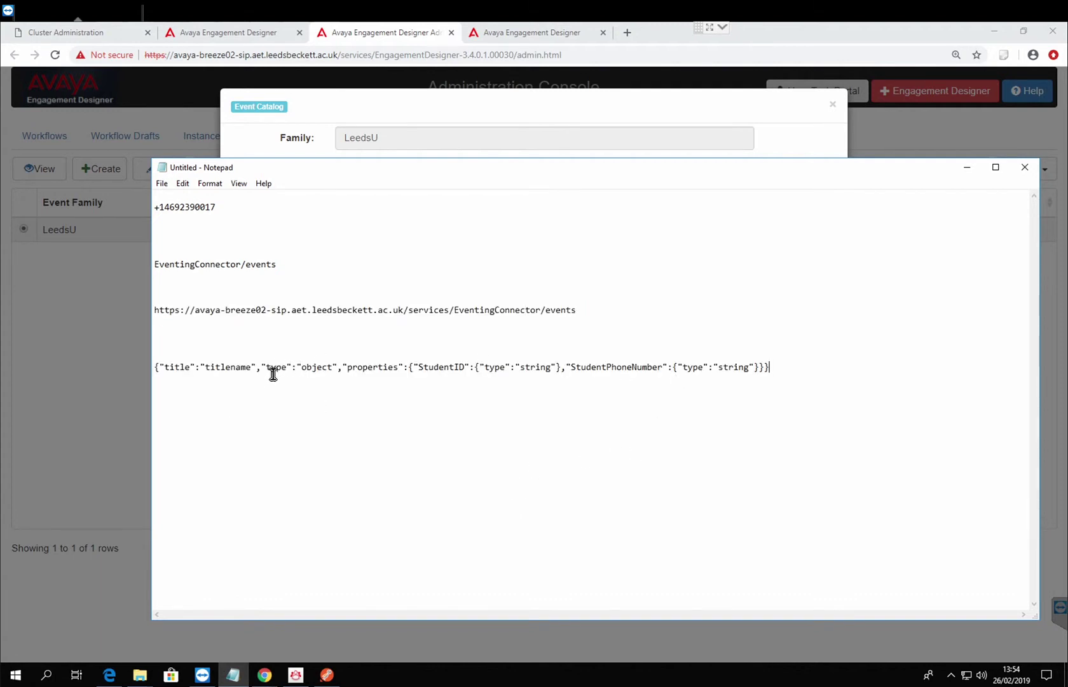
Trim the schema prefix and give StudentID a sample student ID value.
click(417, 378)
key(BackSpace)
key(BackSpace)
key(BackSpace)
key(BackSpace)
key(BackSpace)
key(BackSpace)
key(BackSpace)
key(BackSpace)
key(BackSpace)
key(BackSpace)
key(BackSpace)
key(BackSpace)
key(BackSpace)
key(BackSpace)
key(BackSpace)
key(BackSpace)
key(BackSpace)
key(BackSpace)
key(BackSpace)
key(BackSpace)
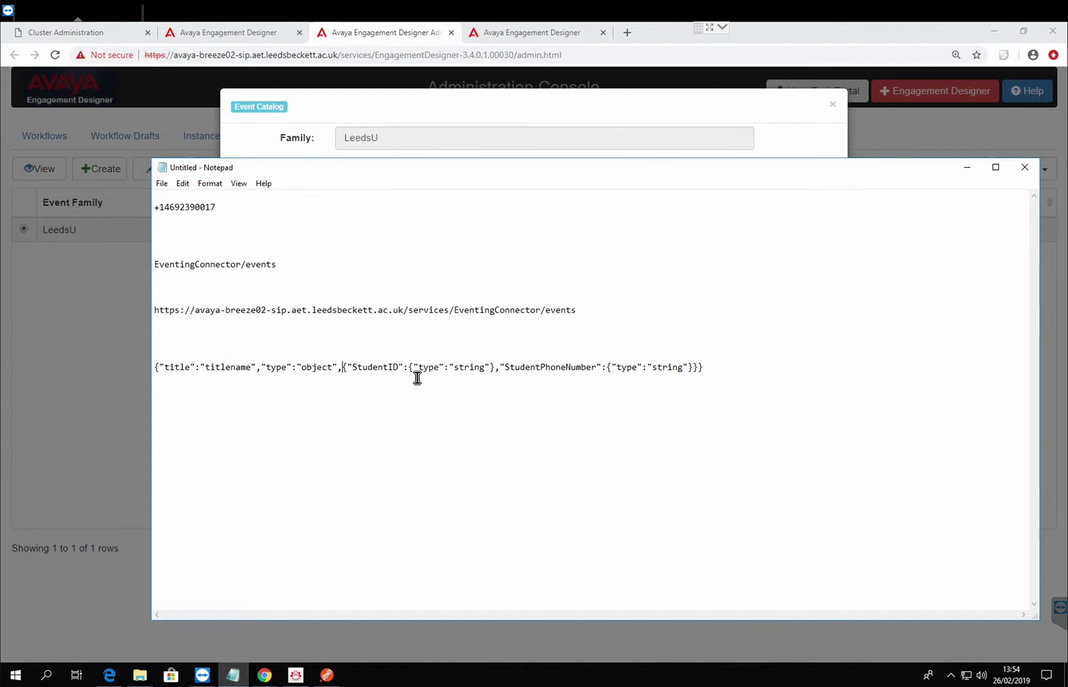
key(BackSpace)
key(BackSpace)
key(BackSpace)
key(BackSpace)
key(BackSpace)
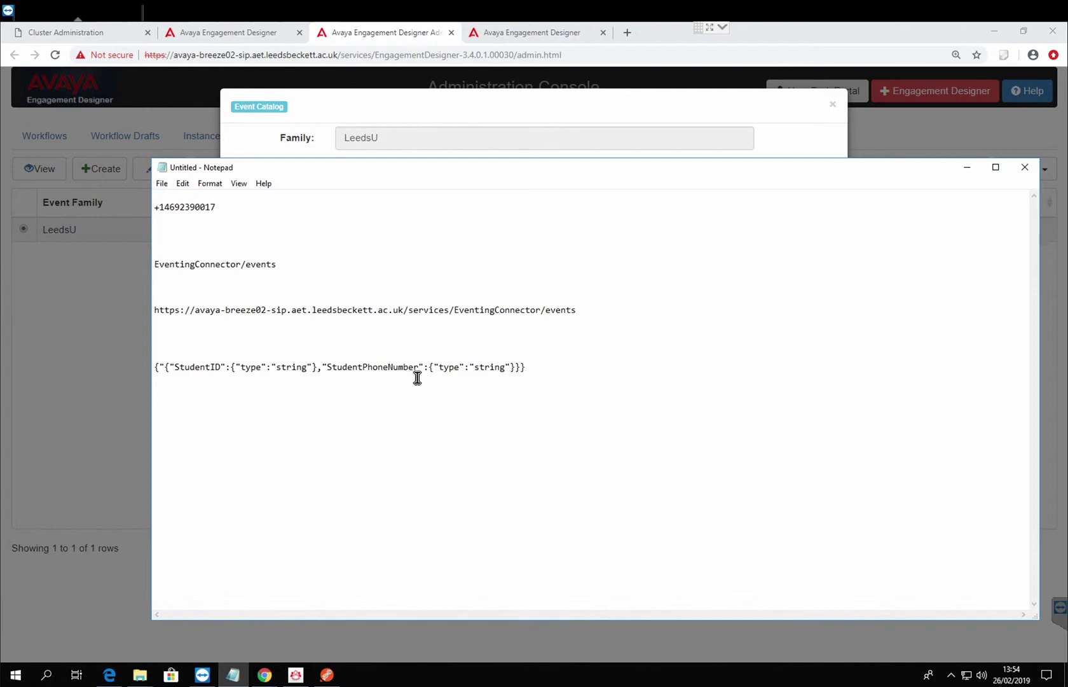
key(BackSpace)
key(BackSpace)
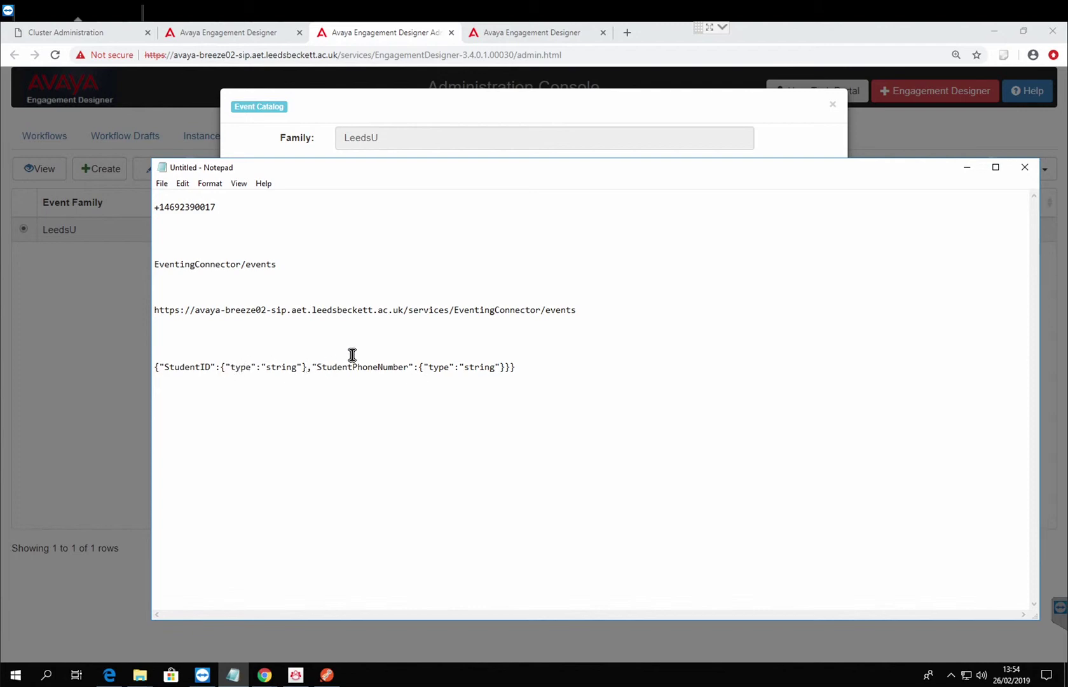
key(BackSpace)
key(BackSpace)
key(BackSpace)
key(BackSpace)
key(BackSpace)
key(BackSpace)
key(BackSpace)
key(BackSpace)
key(BackSpace)
key(BackSpace)
key(BackSpace)
key(BackSpace)
key(BackSpace)
key(BackSpace)
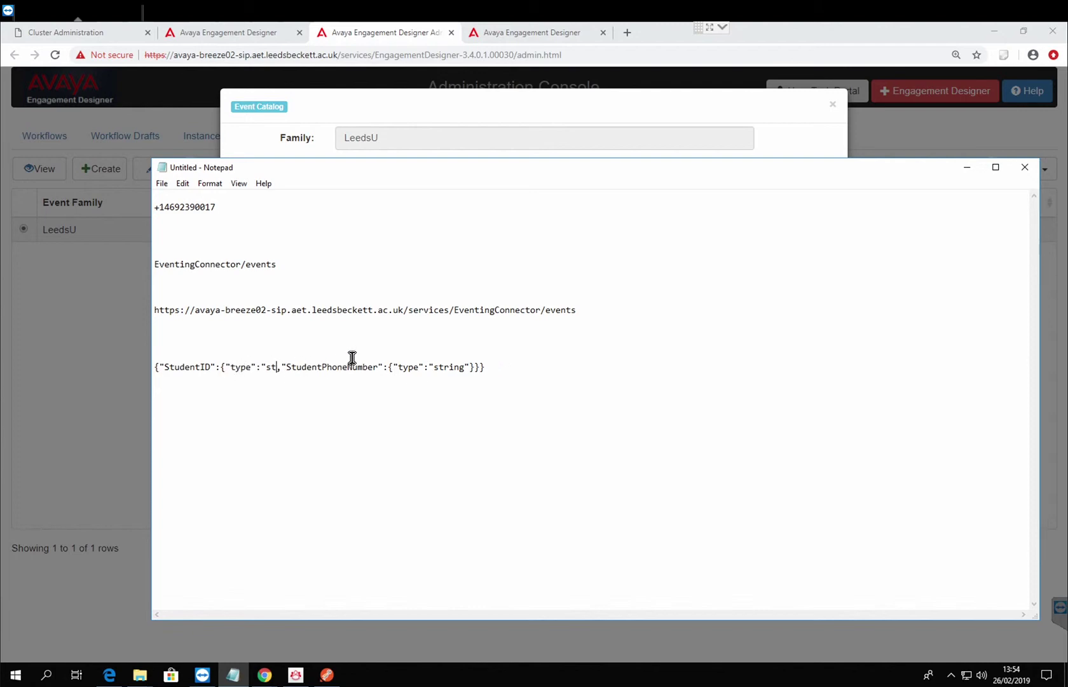
key(BackSpace)
key(BackSpace)
key(BackSpace)
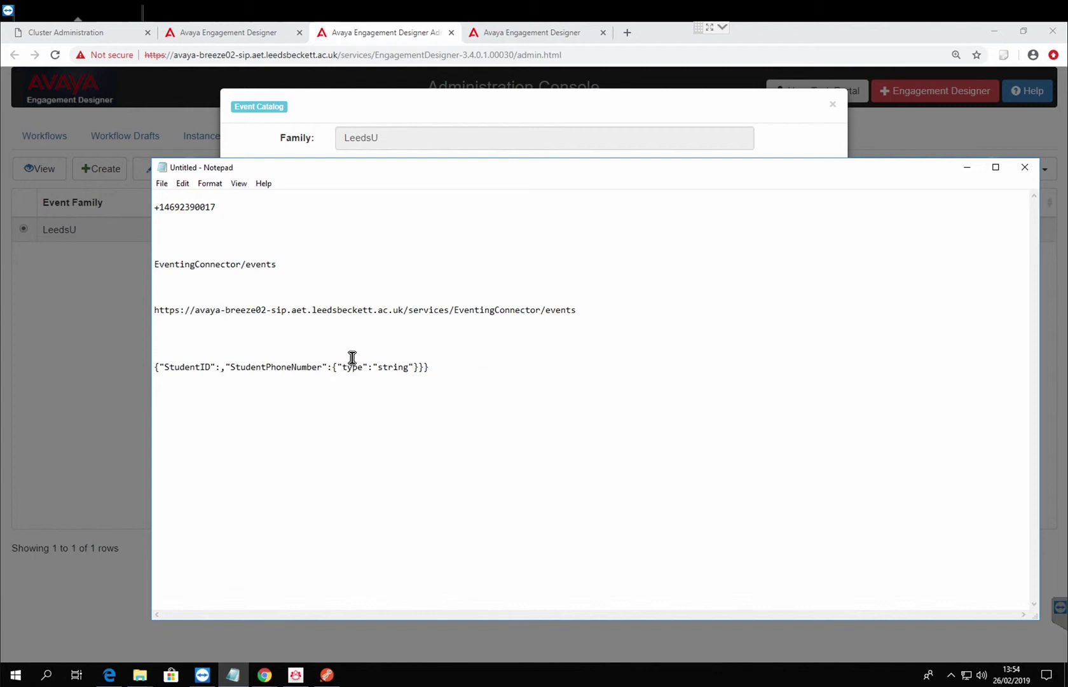
text(":")
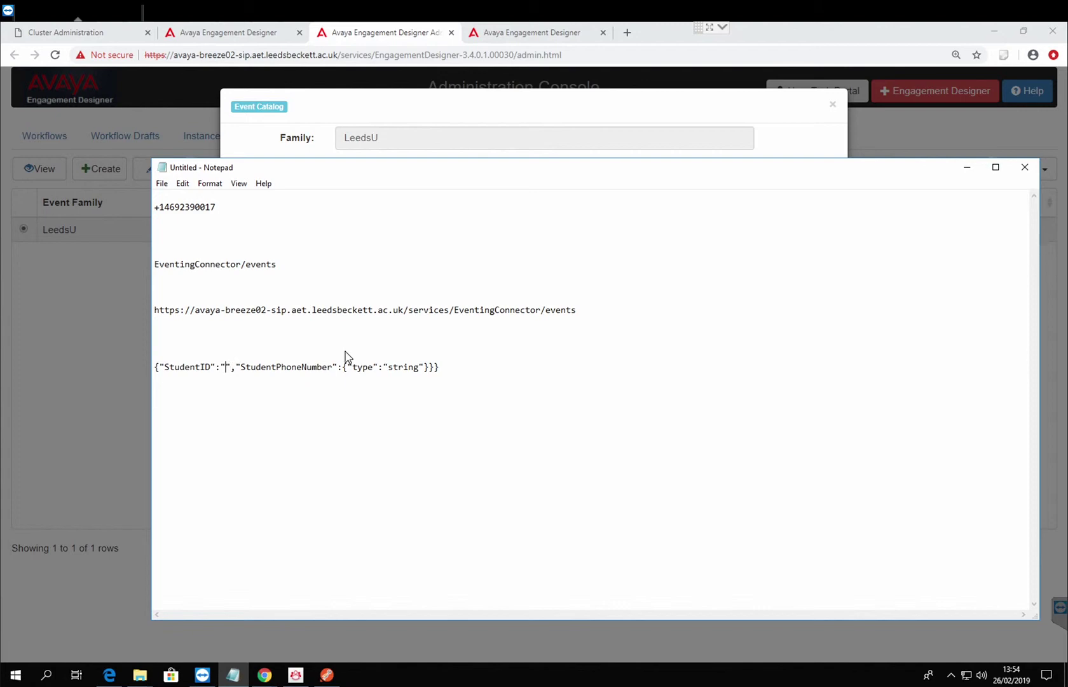
text(rasheed)
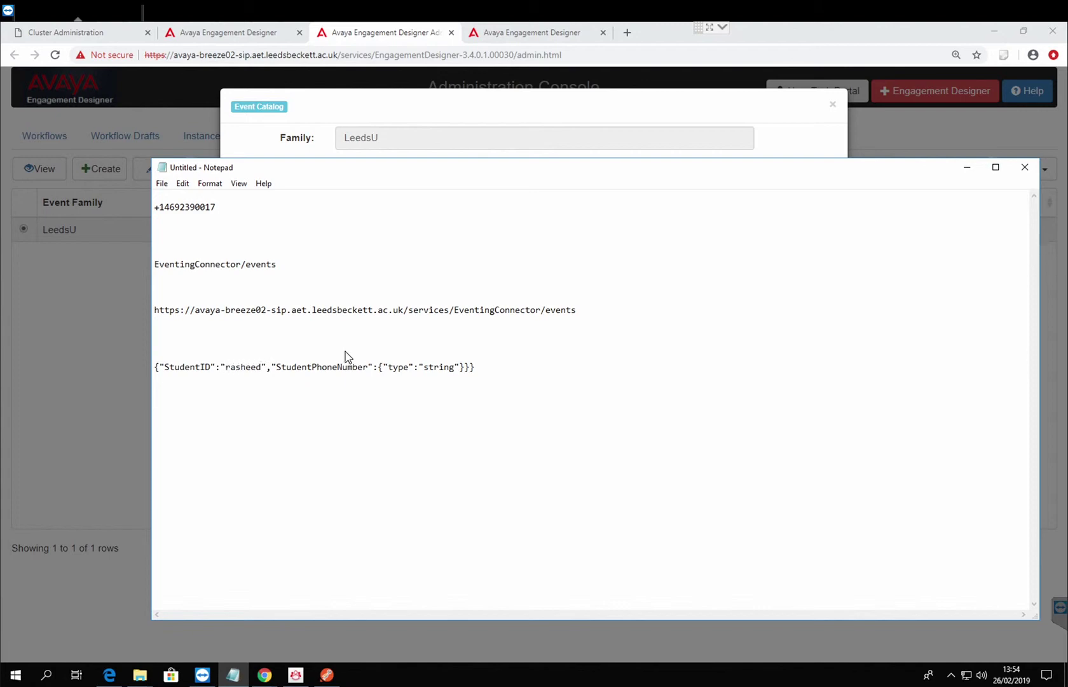
text(1234)
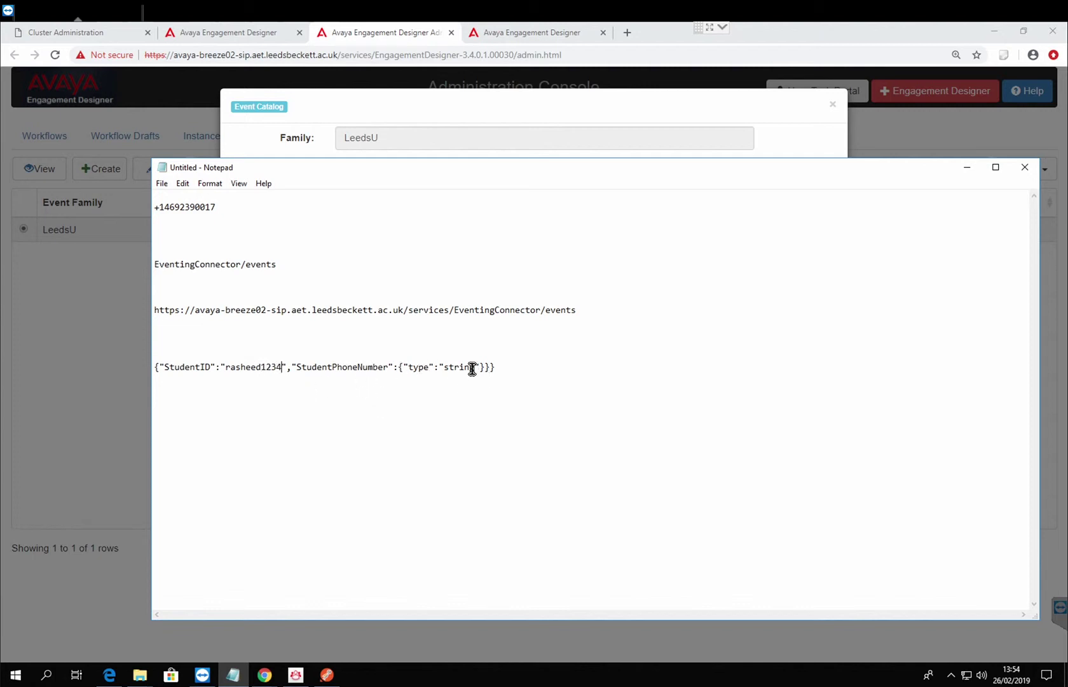
Give StudentPhoneNumber a sample phone number and select the whole JSON line.
click(493, 369)
key(BackSpace)
key(BackSpace)
key(Left)
key(Left)
key(BackSpace)
key(BackSpace)
key(BackSpace)
key(BackSpace)
key(BackSpace)
key(BackSpace)
key(BackSpace)
key(BackSpace)
key(BackSpace)
key(BackSpace)
key(BackSpace)
key(BackSpace)
key(BackSpace)
key(BackSpace)
key(BackSpace)
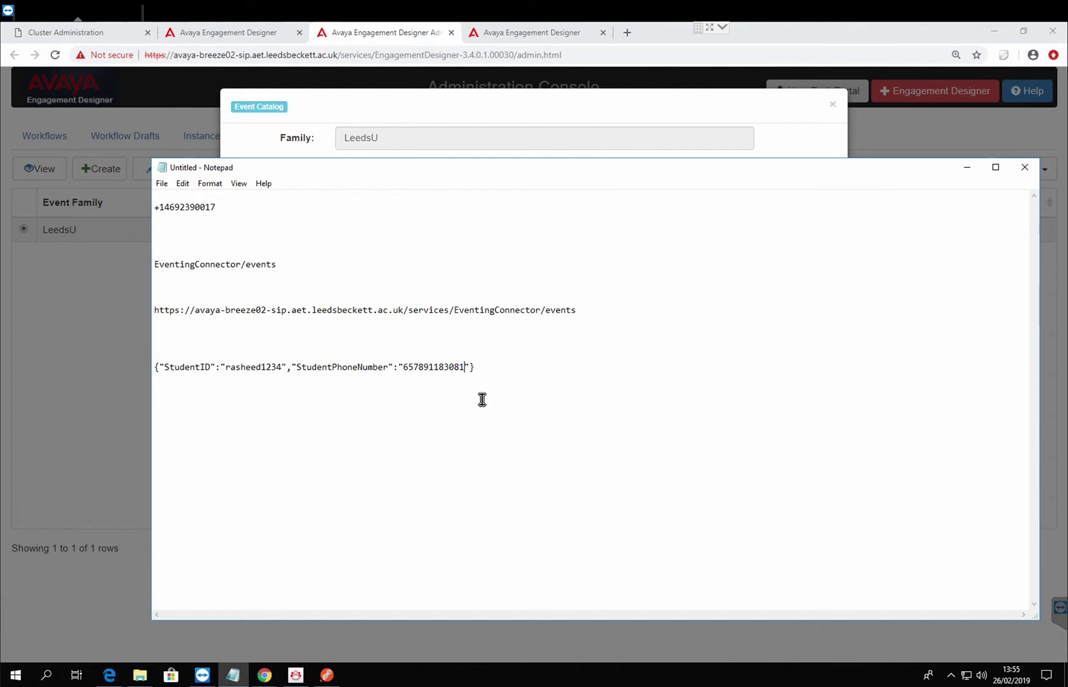
click(508, 375)
drag(500, 372, 140, 358)
key(ctrl+c)
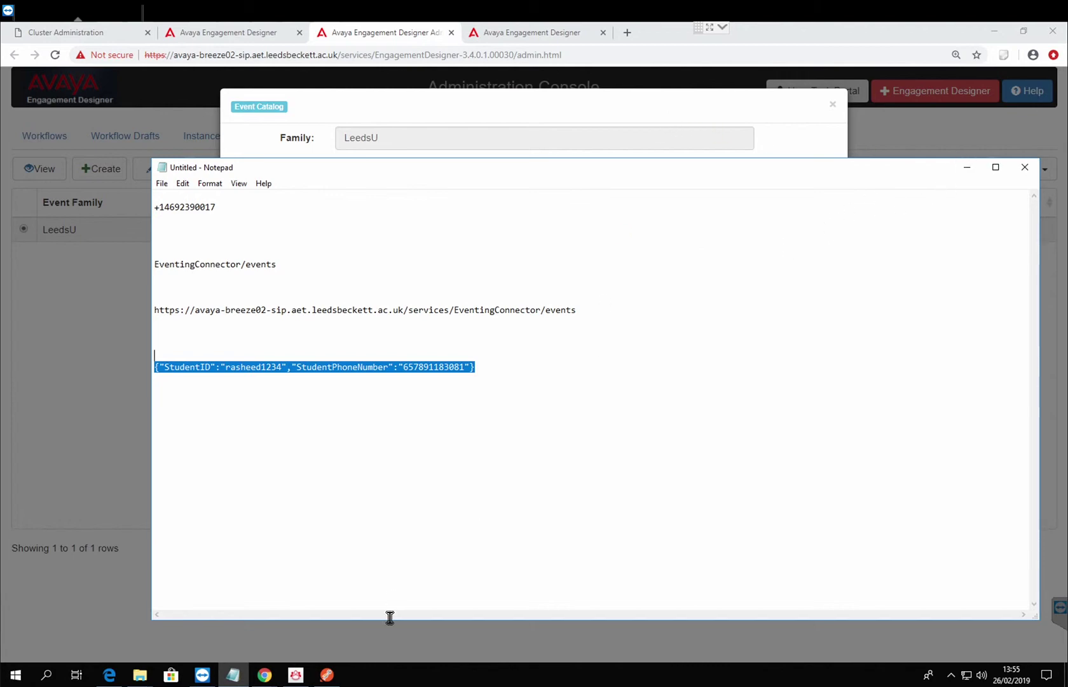
Paste the StudentID and StudentPhoneNumber JSON into Postman's eventBody value and collapse the field.
click(327, 676)
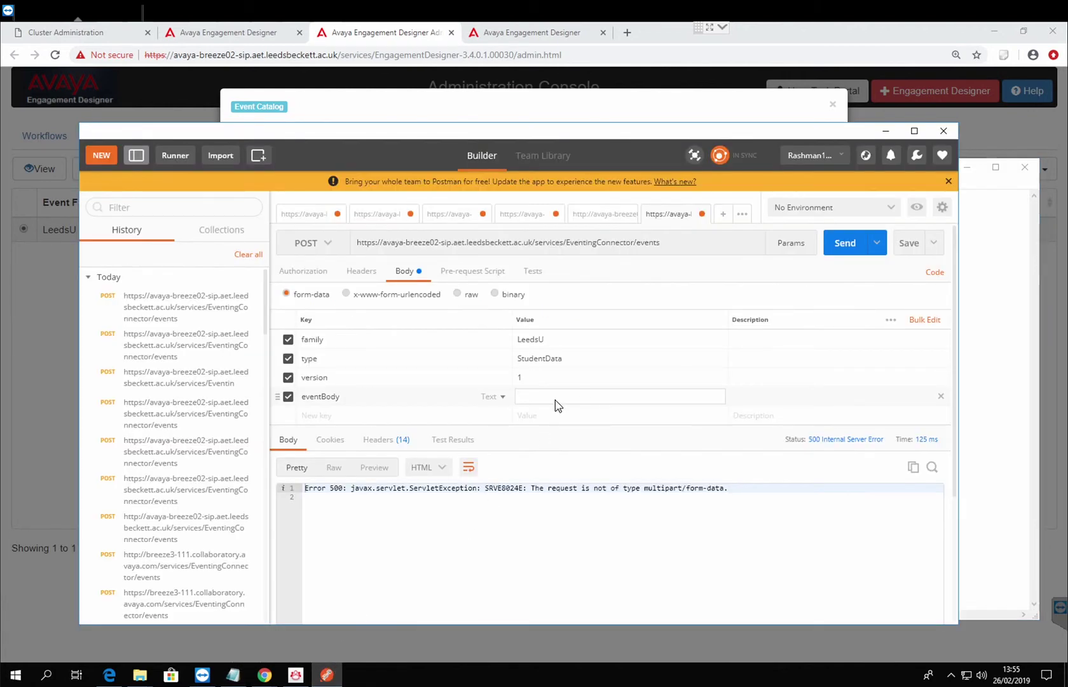
key(ctrl+v)
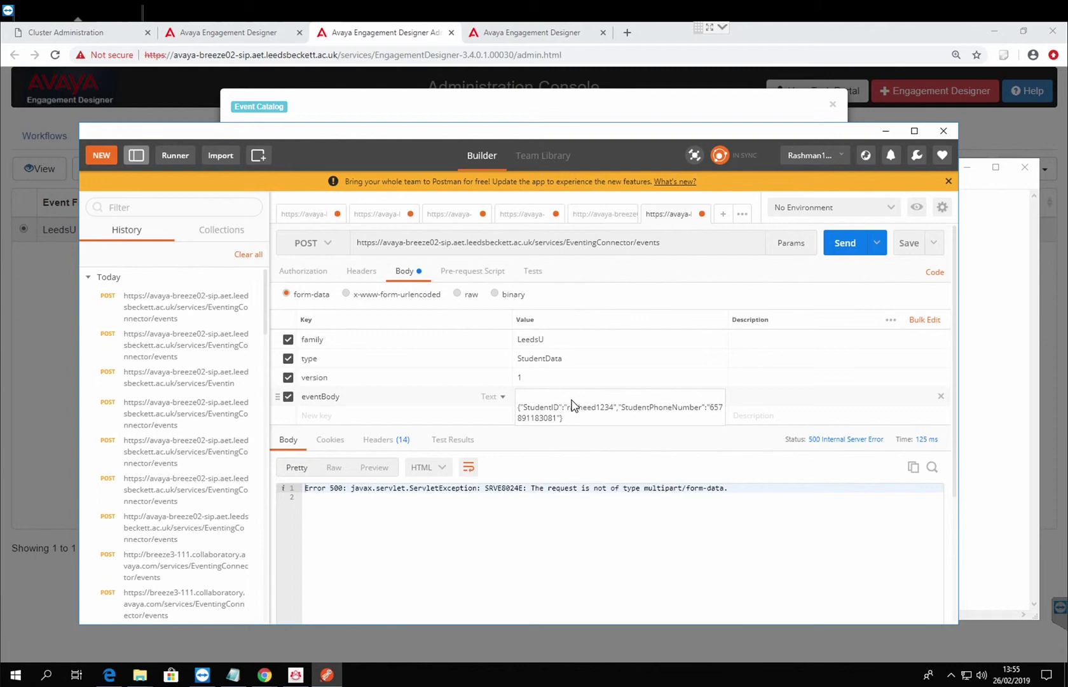
click(702, 442)
click(617, 396)
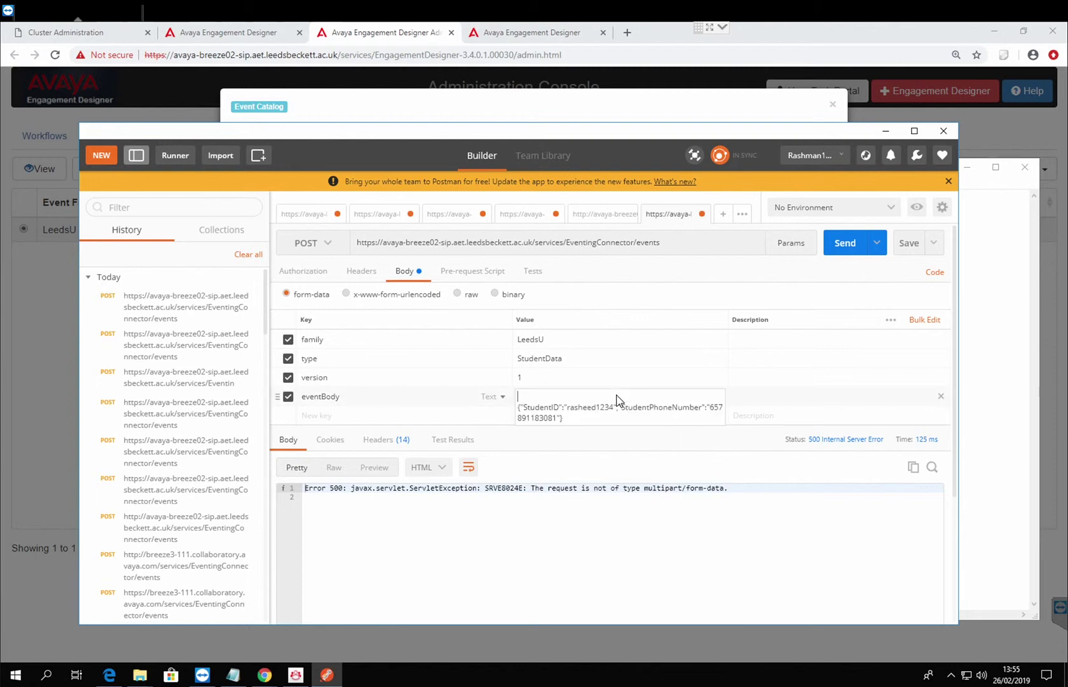
click(574, 412)
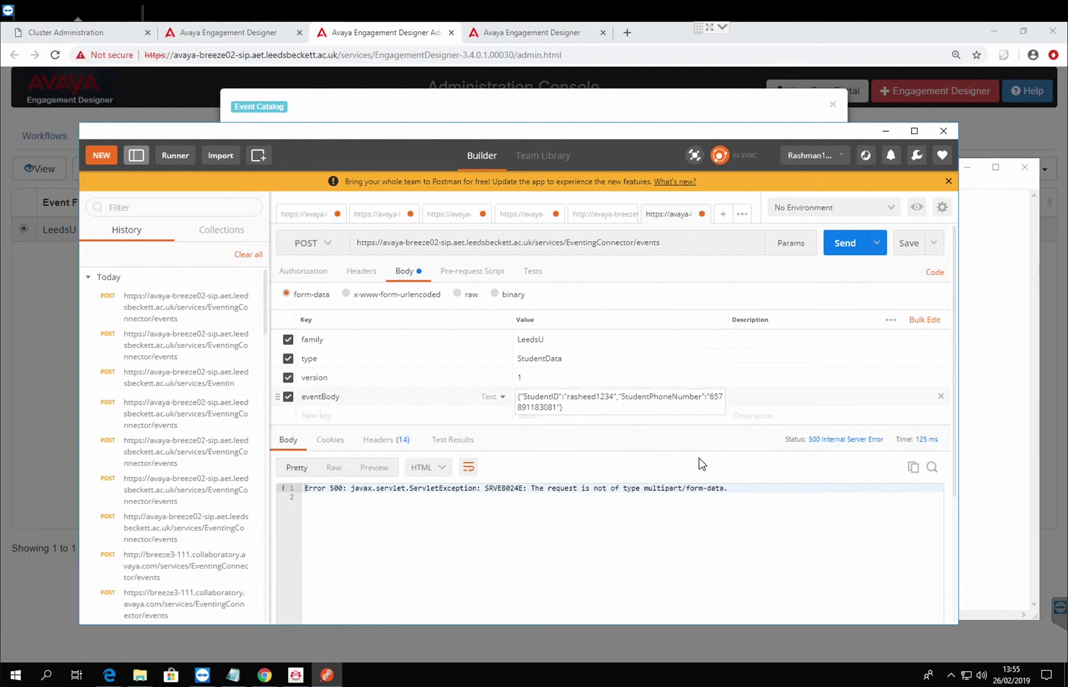
click(722, 449)
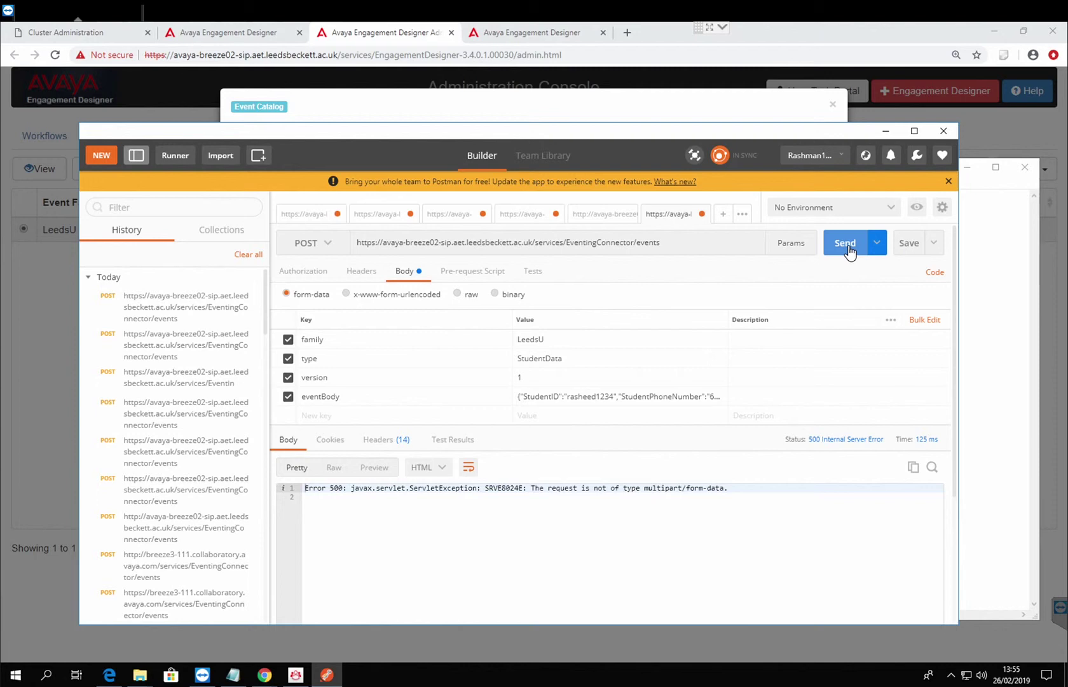
Send the LeedsU StudentData event POST, decline the incoming test call, and send it again.
click(849, 248)
click(849, 249)
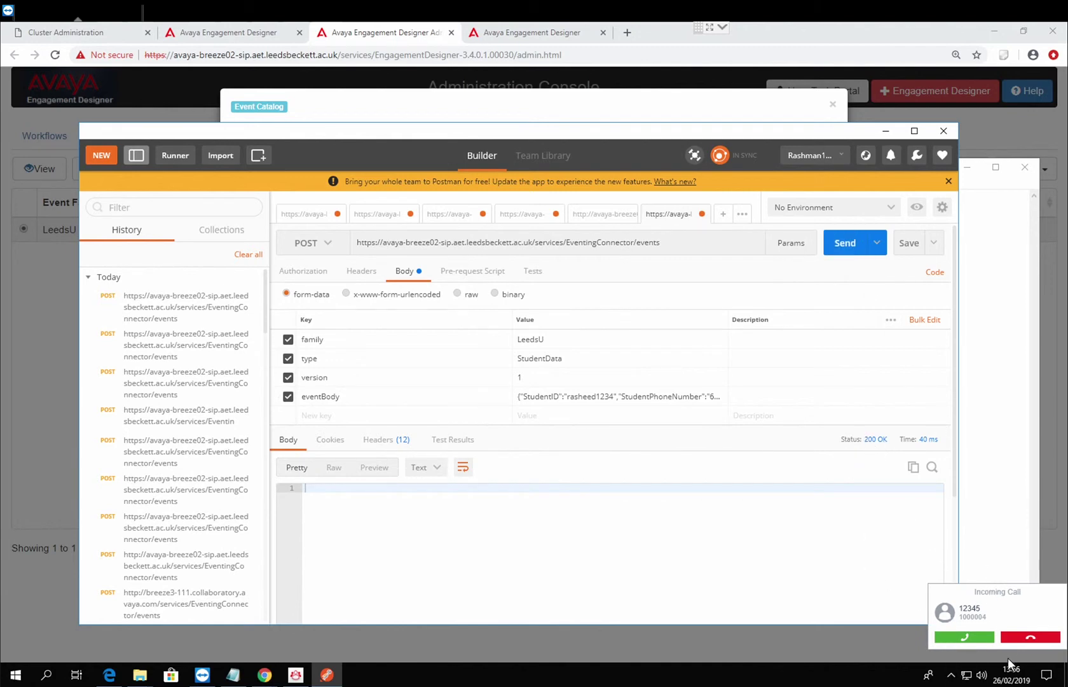
click(1051, 640)
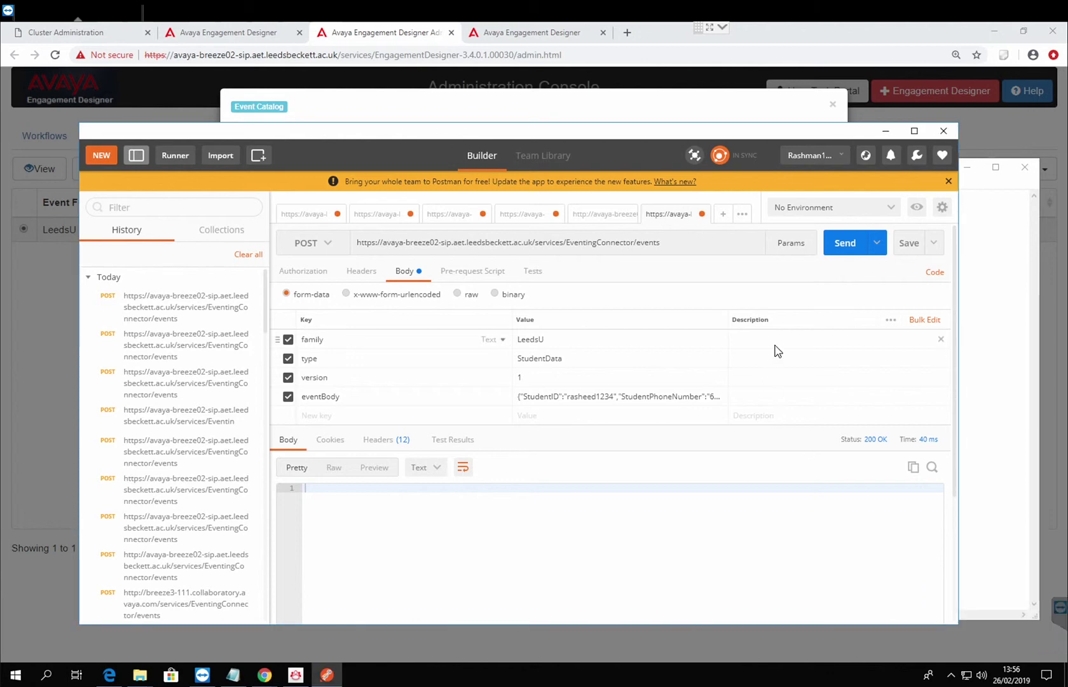
click(835, 244)
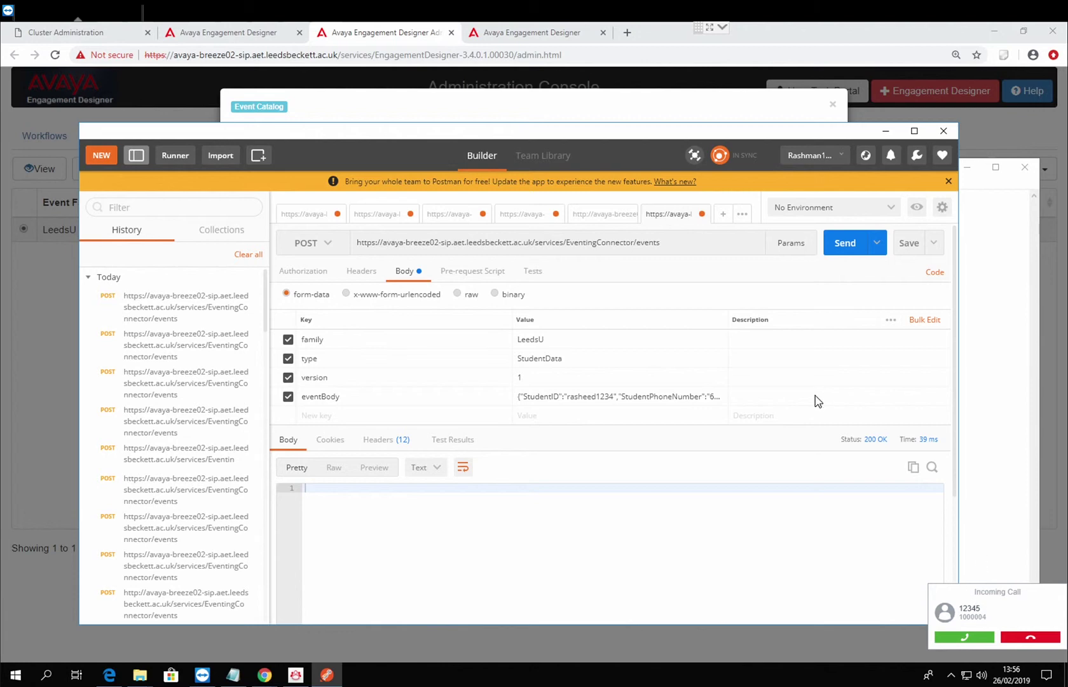
View the Make Call workflow canvas, decline the test call, and return to Postman.
click(249, 36)
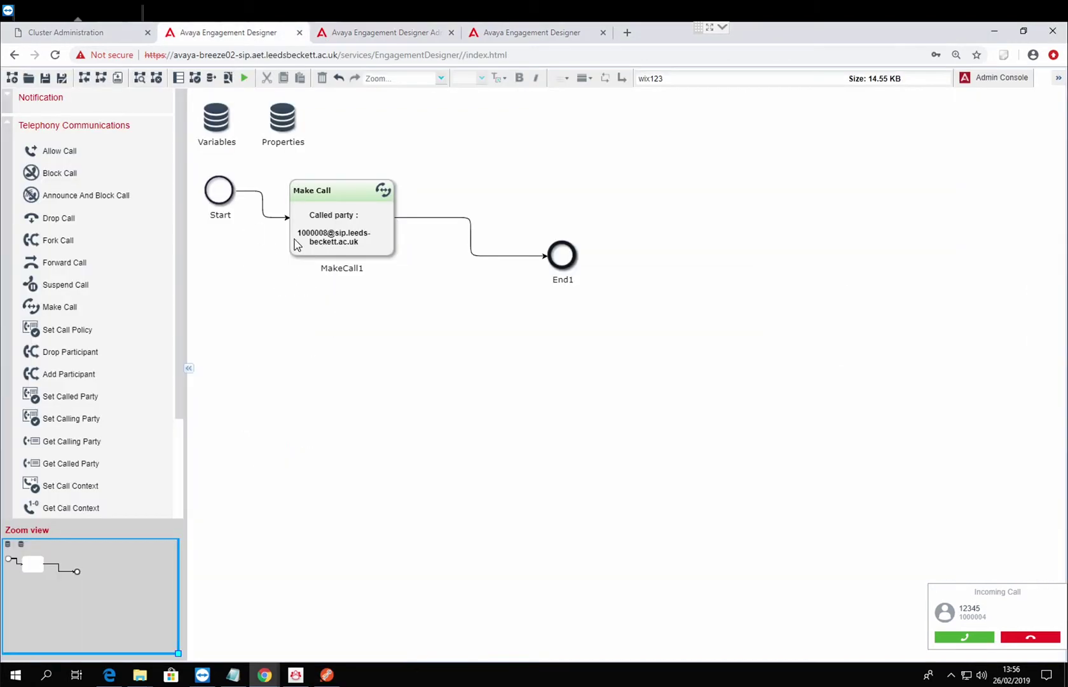
click(1028, 636)
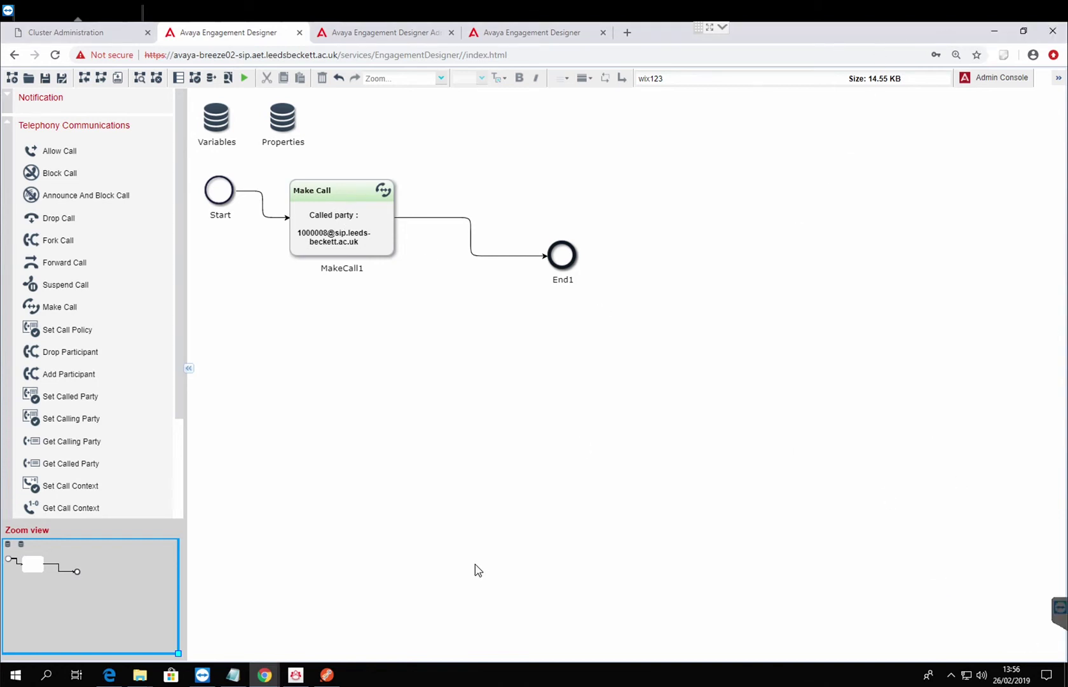
click(327, 678)
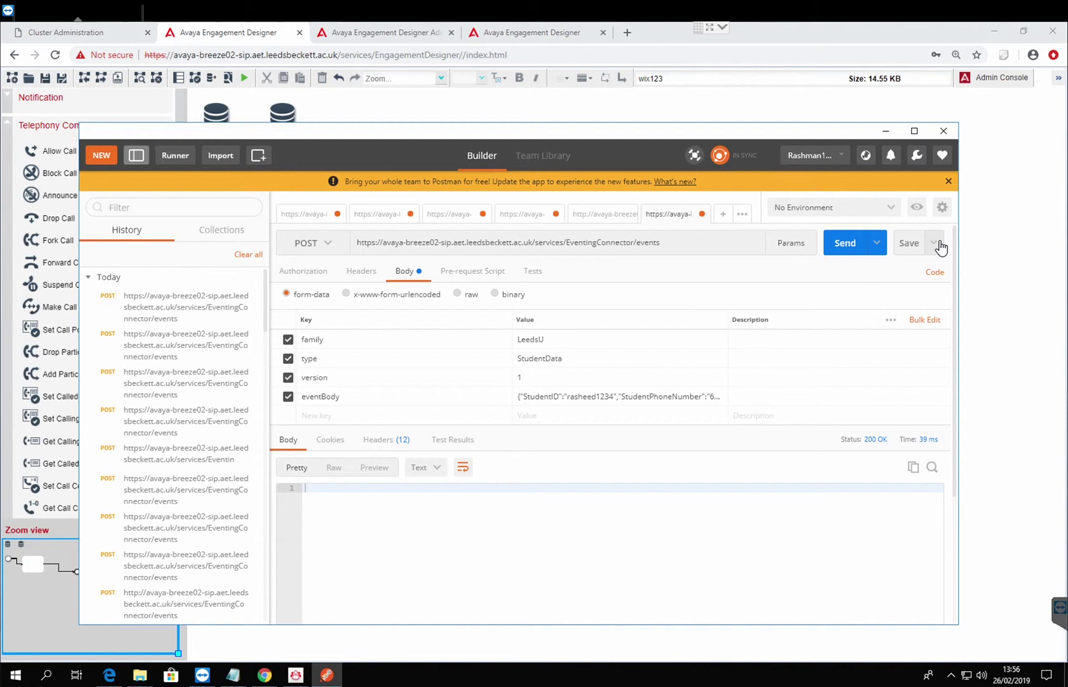
Generate a code snippet for the events POST request as Python http.client.
click(934, 272)
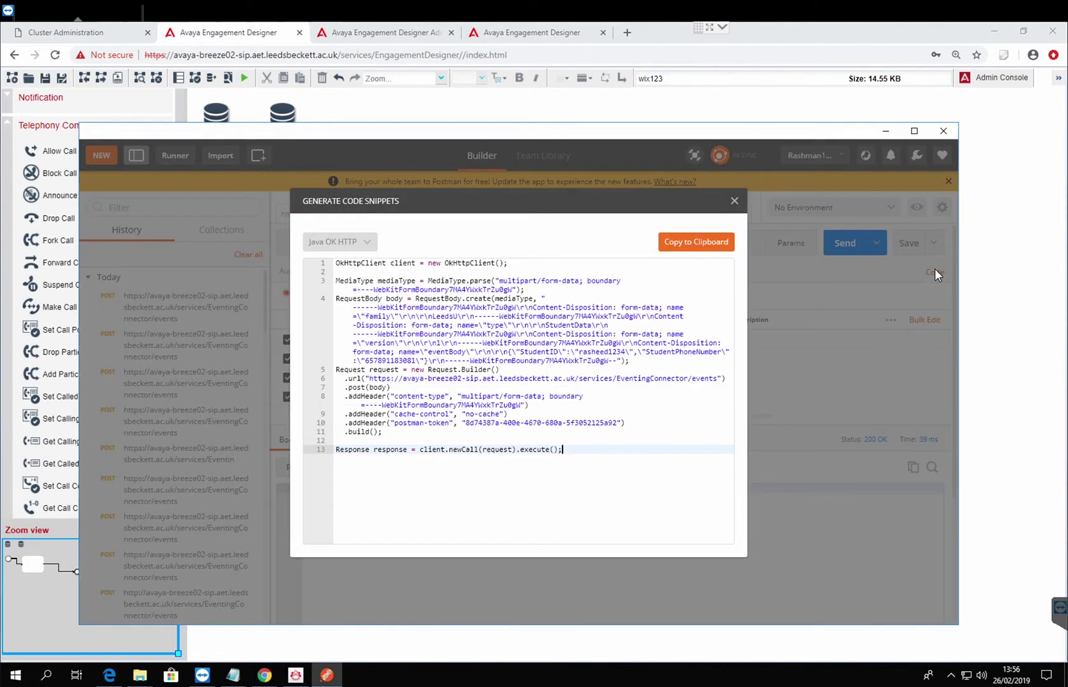
click(375, 244)
click(374, 244)
click(376, 247)
mouse_move(374, 475)
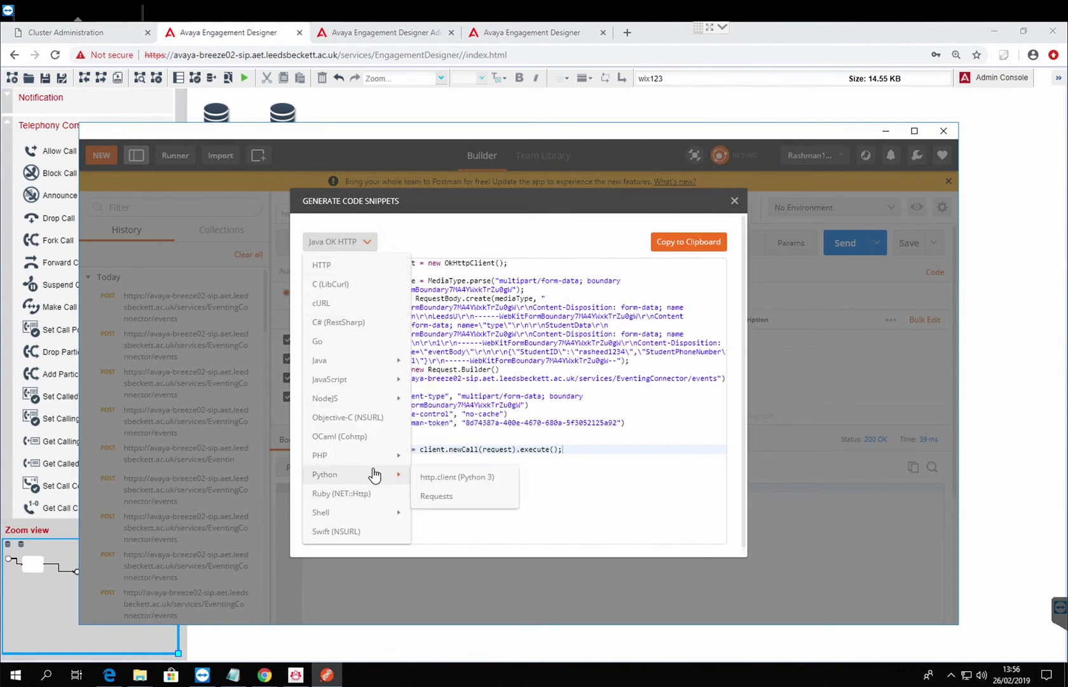
click(460, 480)
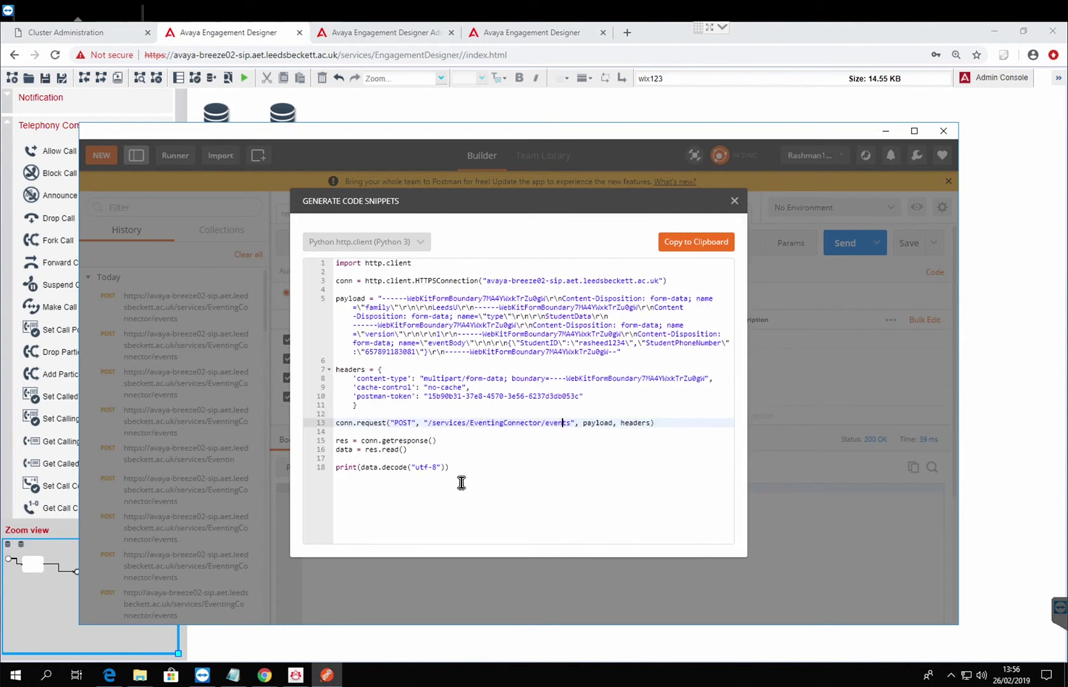
Switch the snippet to PHP HttpRequest, then to Java OK HTTP.
click(420, 242)
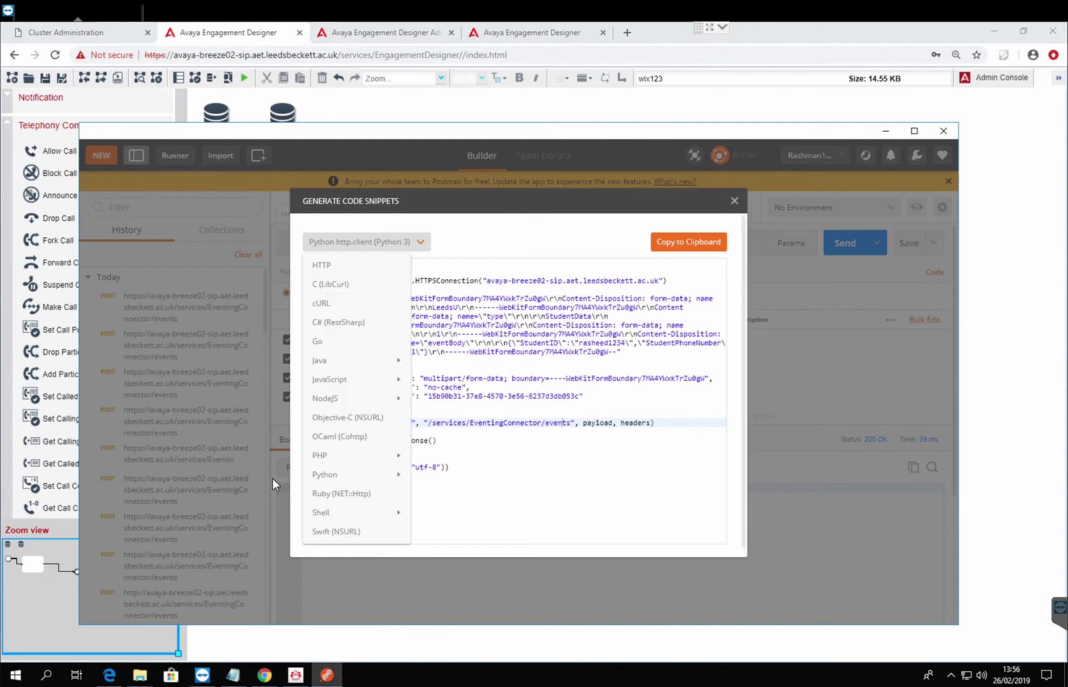
mouse_move(350, 456)
click(440, 454)
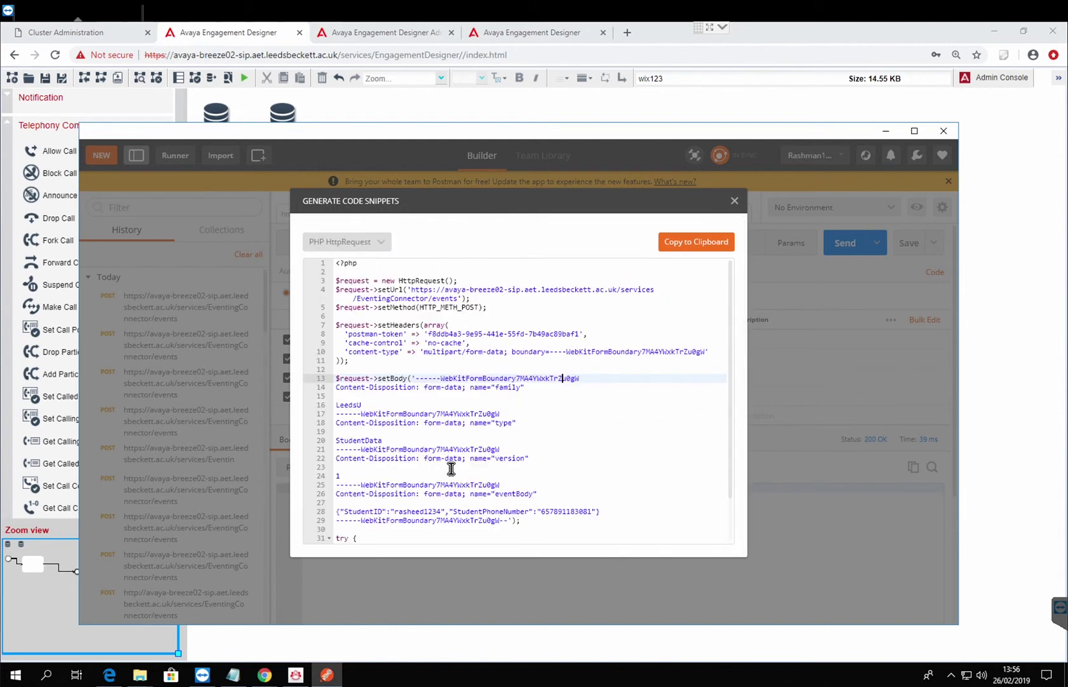
click(375, 245)
mouse_move(354, 401)
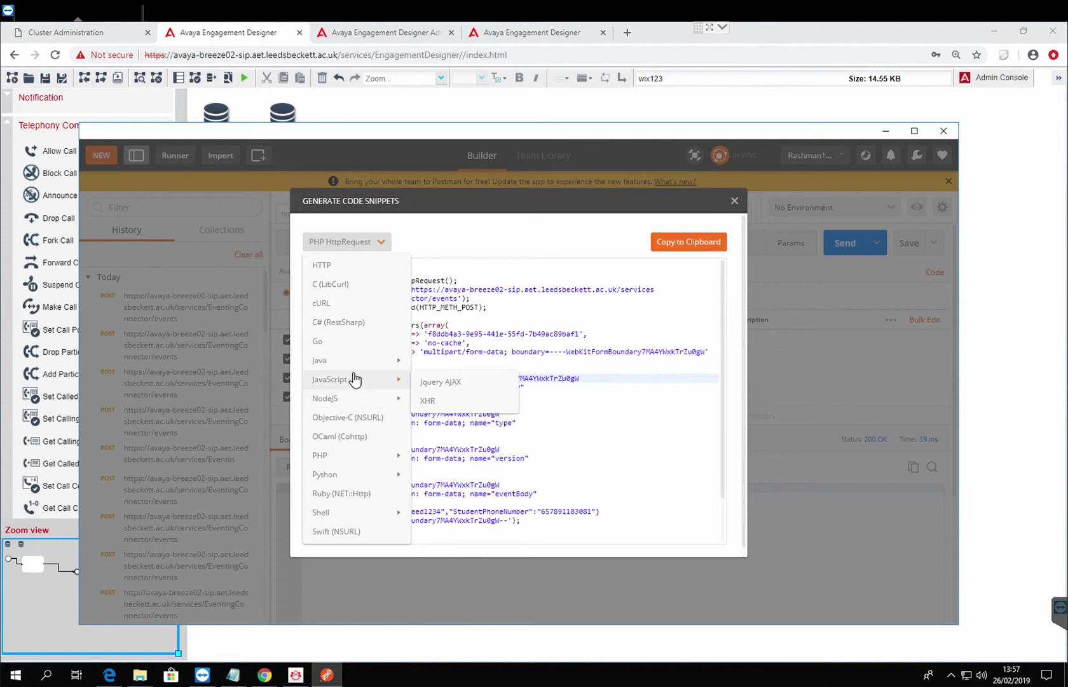
mouse_move(360, 367)
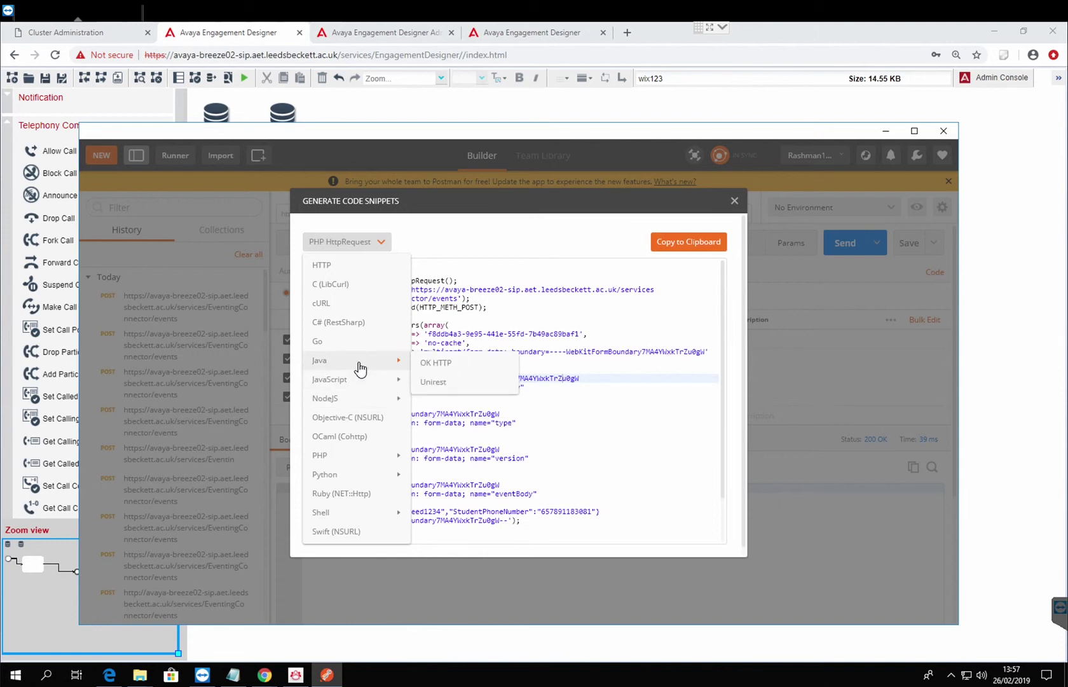
click(439, 363)
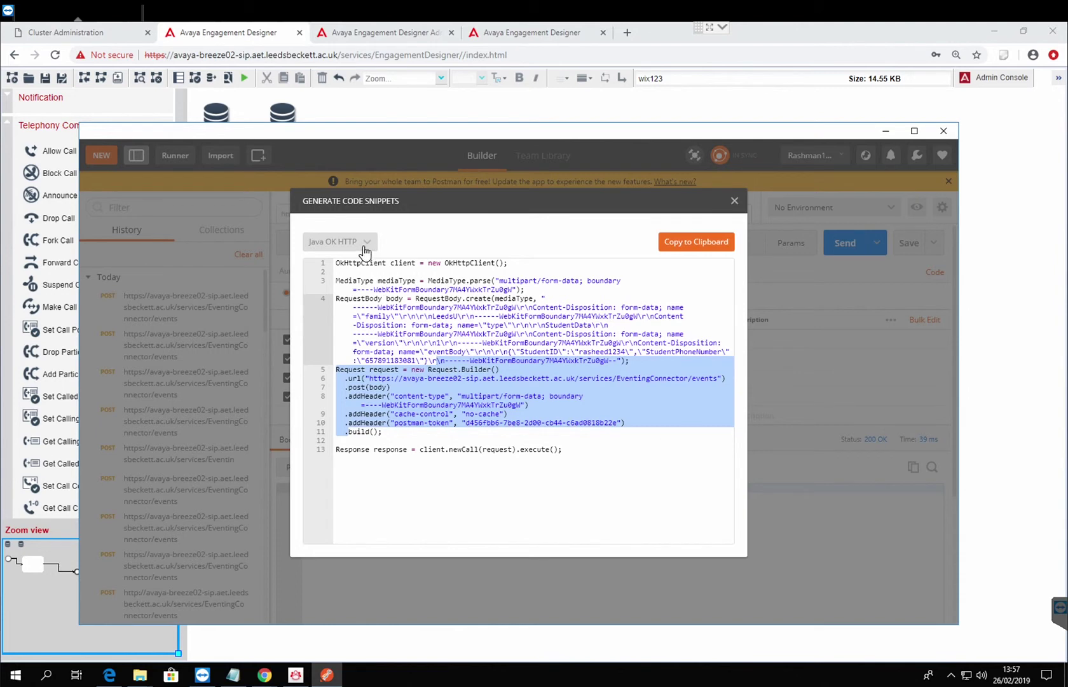
Select the form-data boundary text in the snippet's request body line.
click(596, 482)
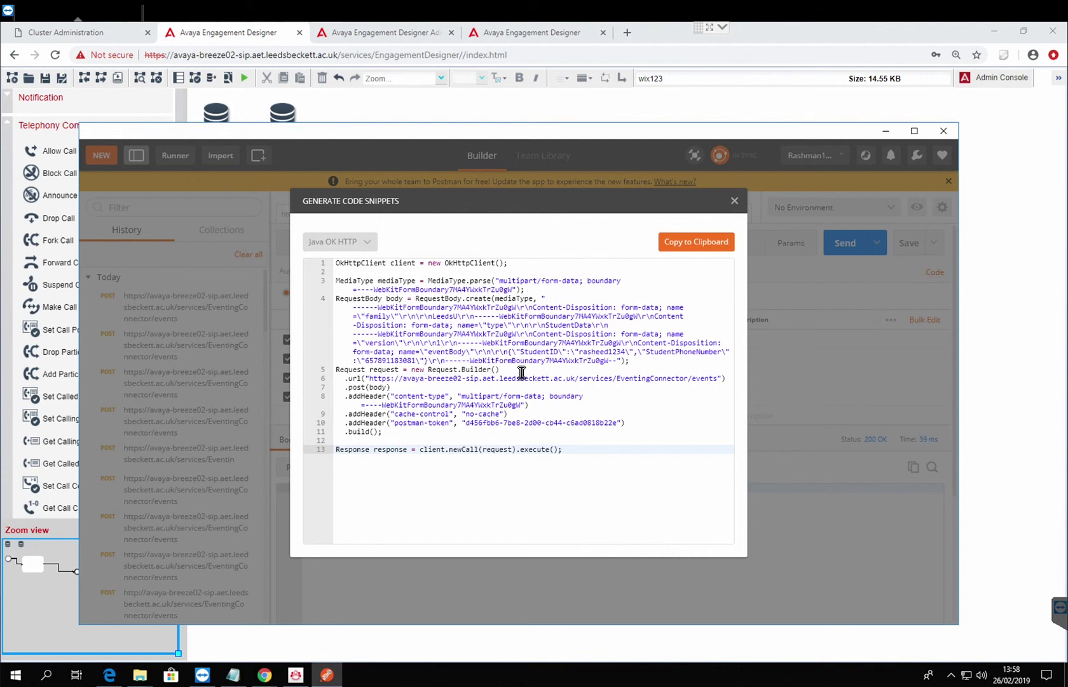
click(415, 316)
drag(474, 334, 487, 343)
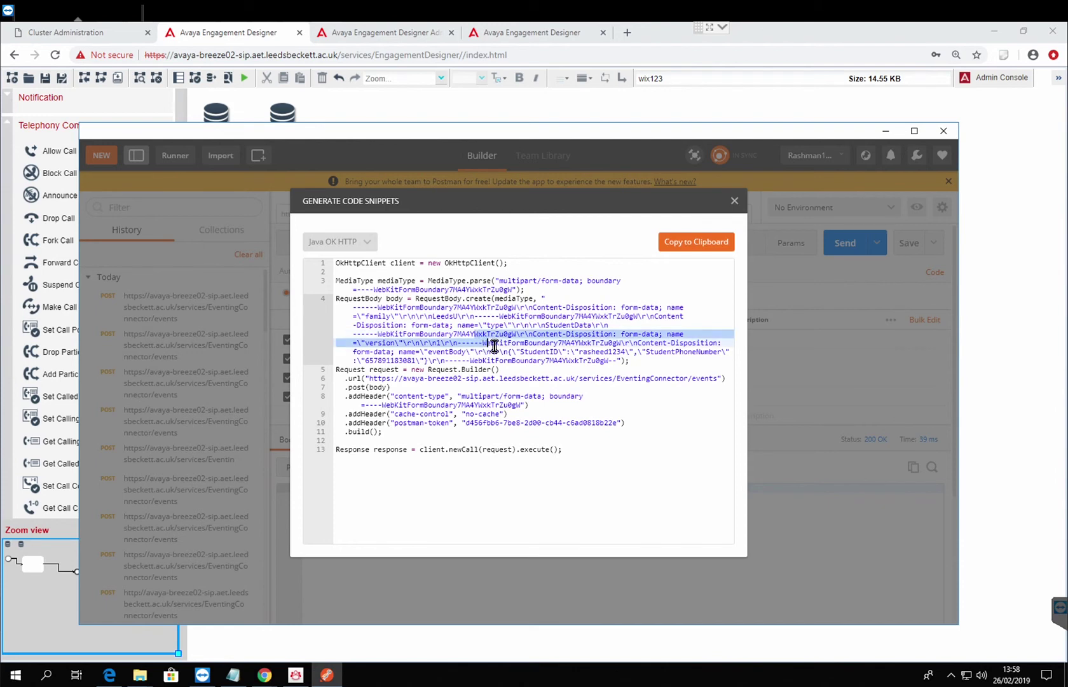
Change the snippet language to cURL and keep it.
click(369, 245)
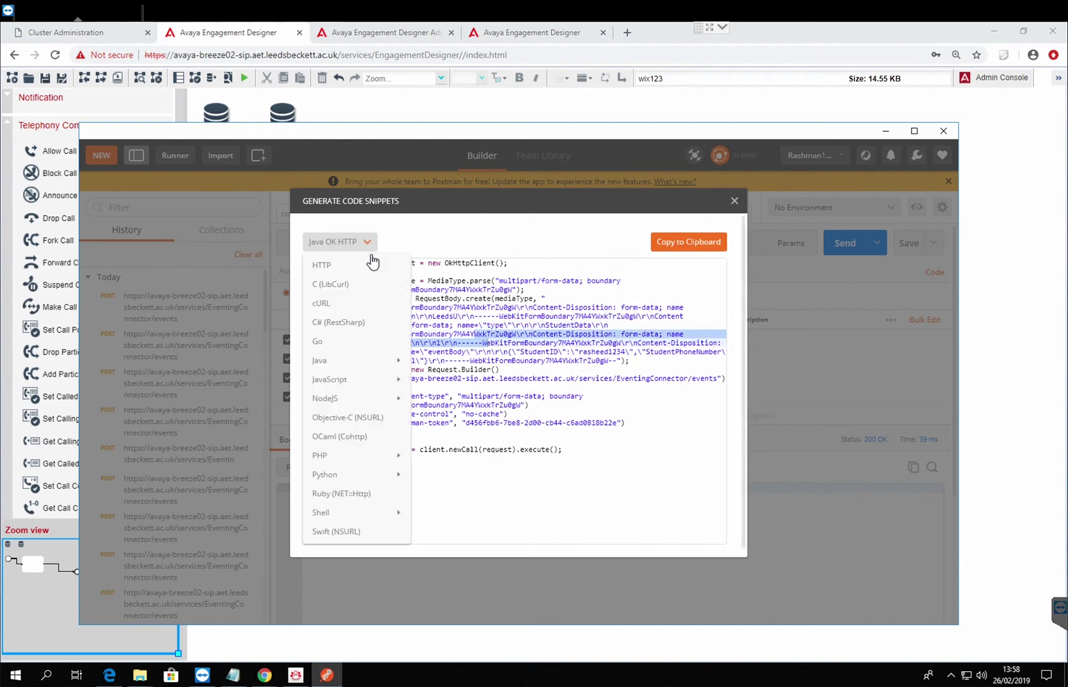
click(341, 303)
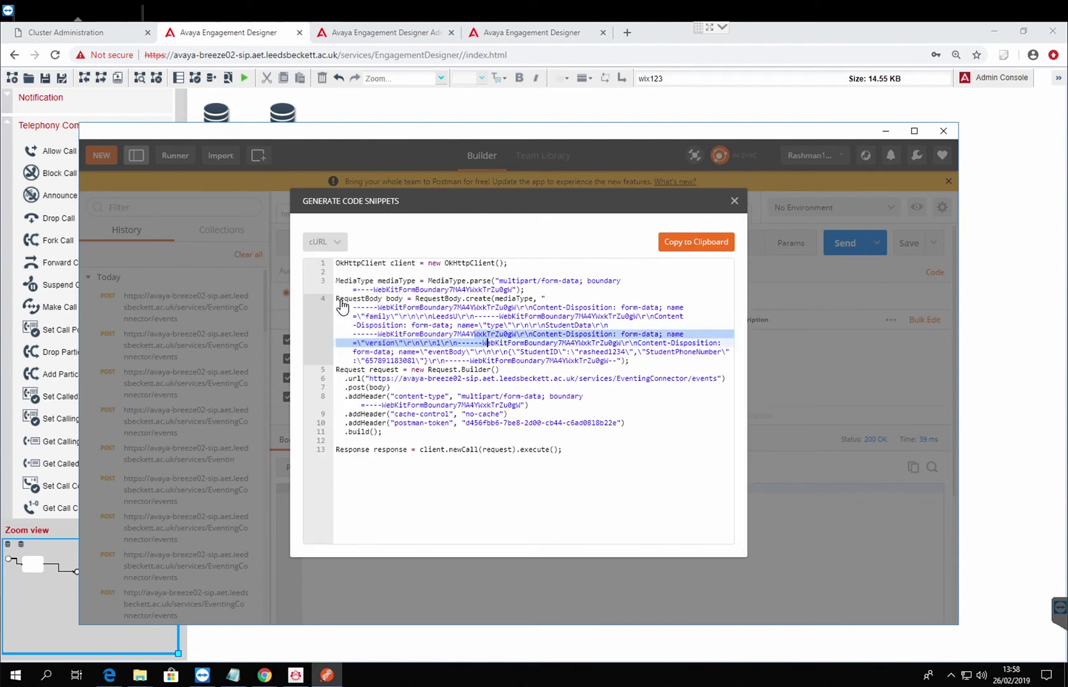
click(340, 245)
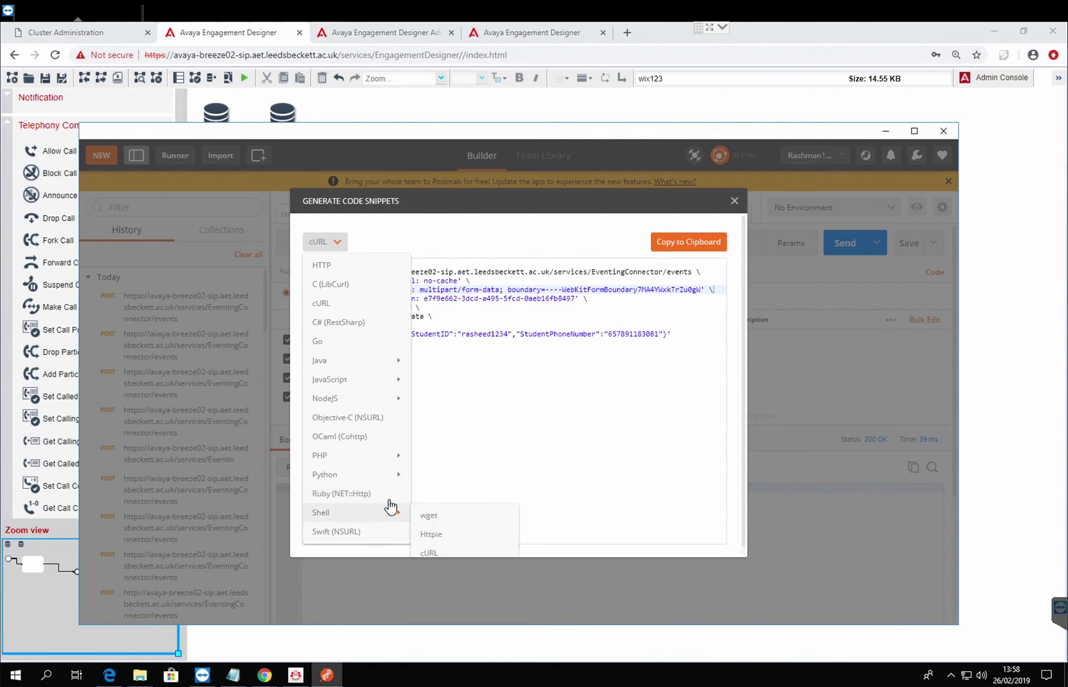
click(654, 380)
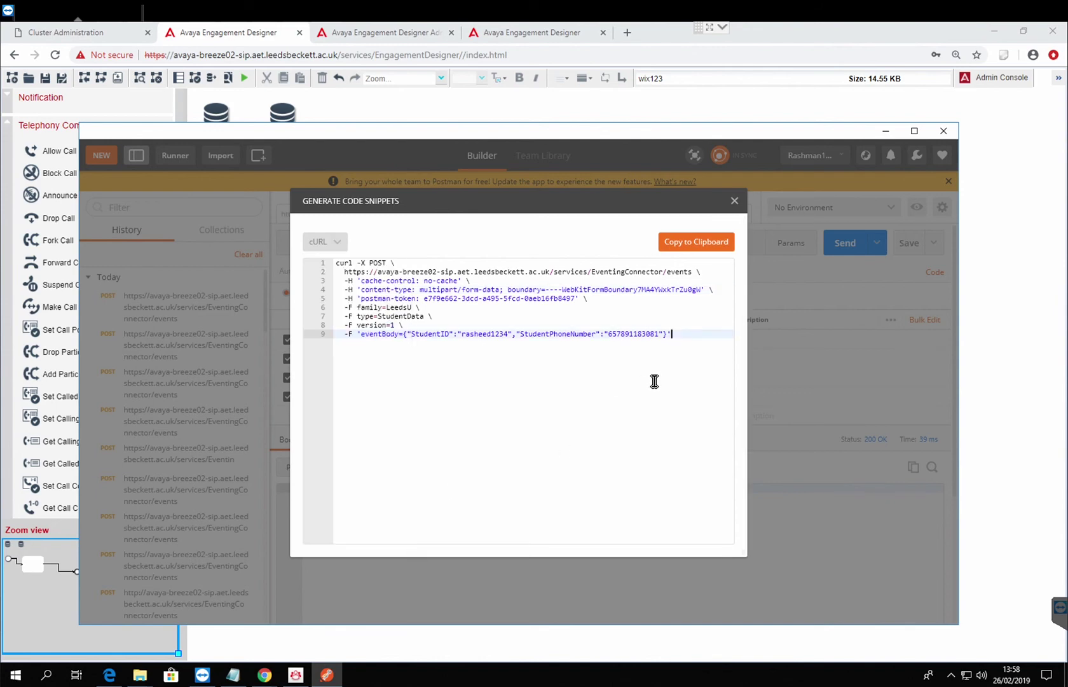